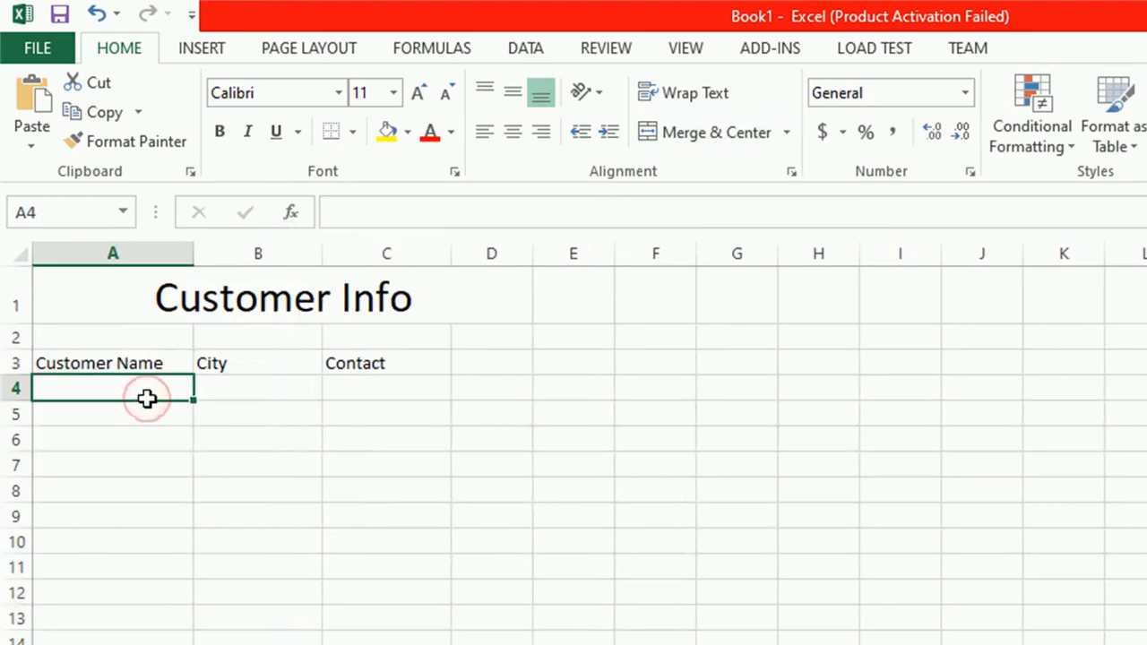
Step: Fill row 4 with the first customer's name, New York as the city and the contact number
{"action": "type", "text": "Ch"}
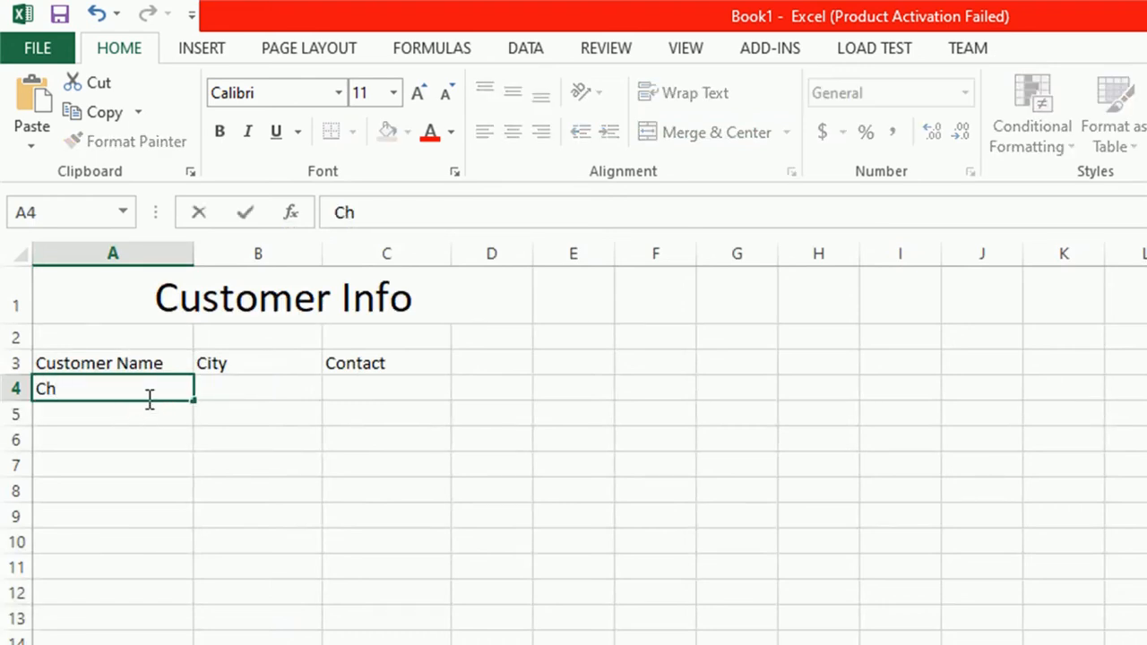
{"action": "type", "text": "ristina"}
{"action": "key", "text": "Tab"}
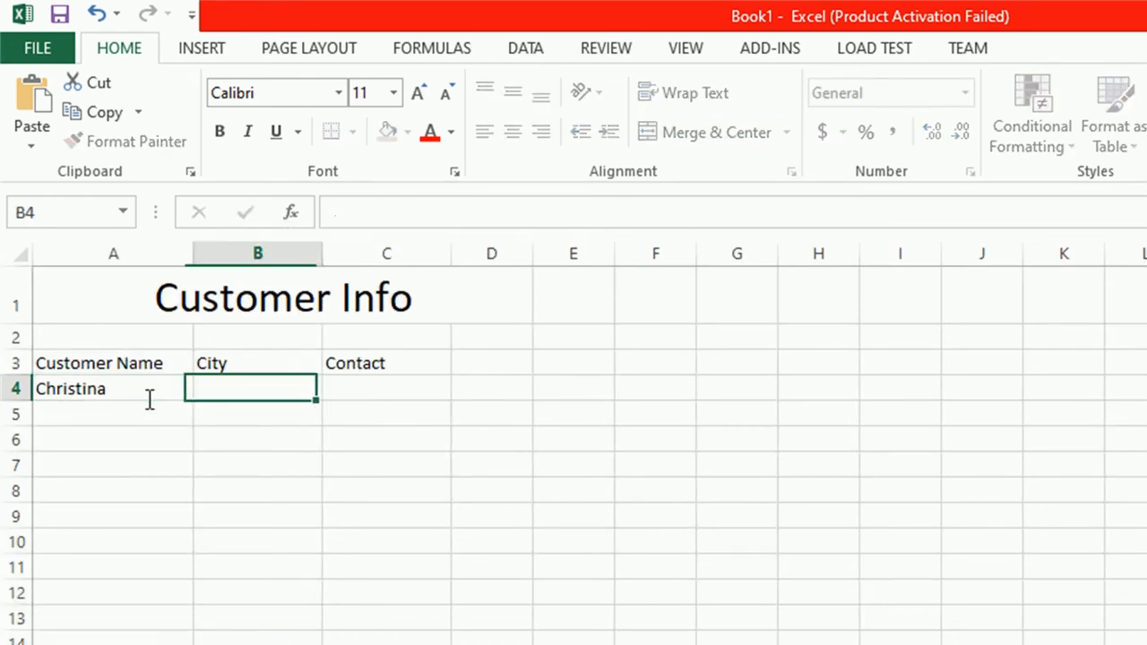
{"action": "type", "text": "New Yor"}
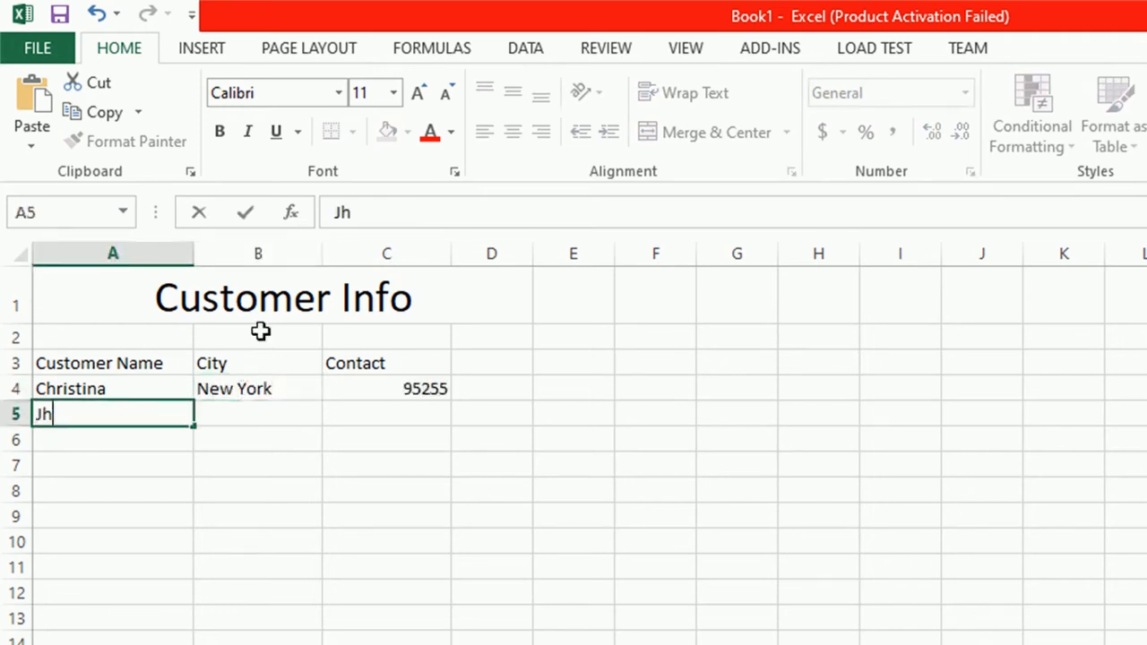
Step: Fill row 5 with the second customer's name, Atlanta as the city and the contact number
{"action": "type", "text": "on"}
{"action": "key", "text": "Tab"}
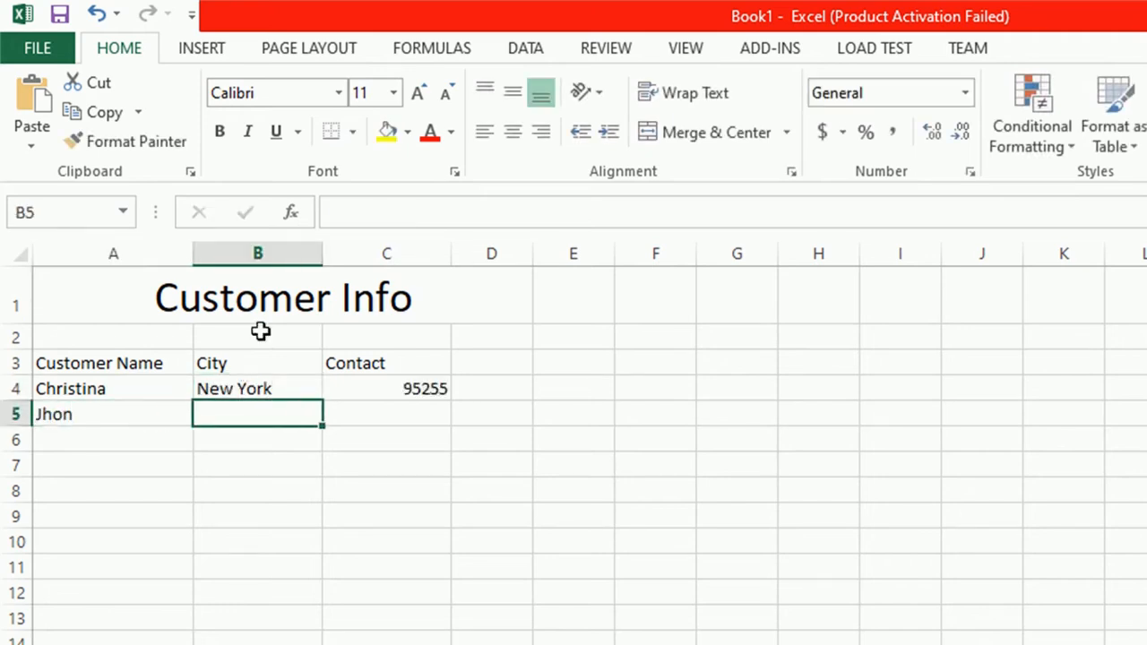
{"action": "type", "text": "Atlanta"}
{"action": "key", "text": "Tab"}
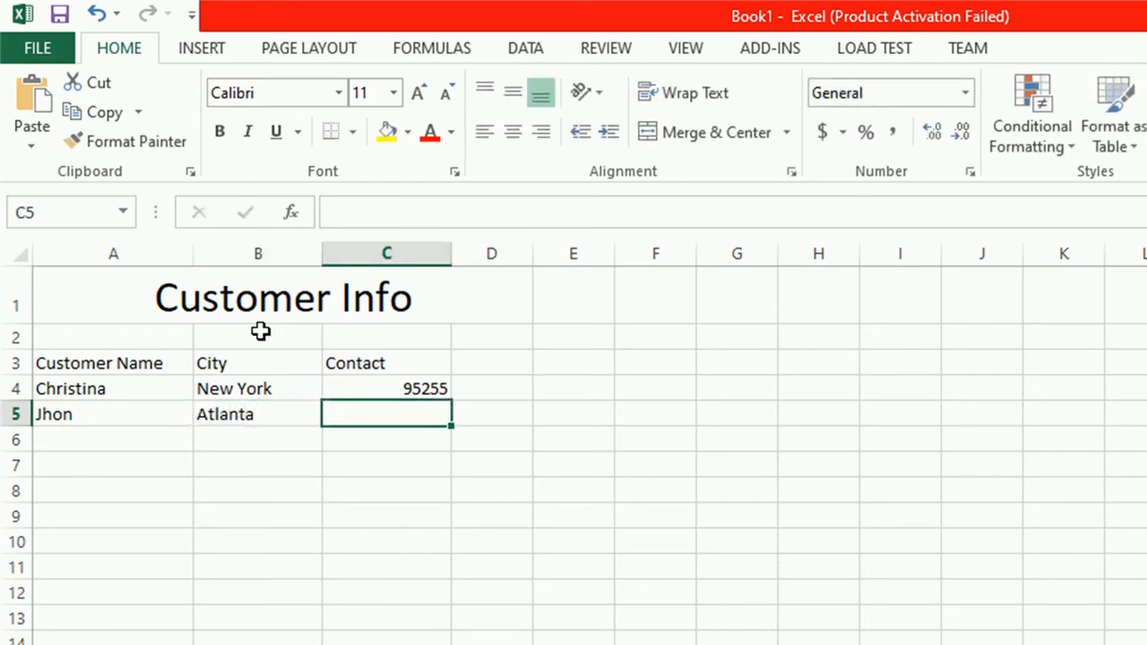
{"action": "type", "text": "343563"}
{"action": "key", "text": "Return"}
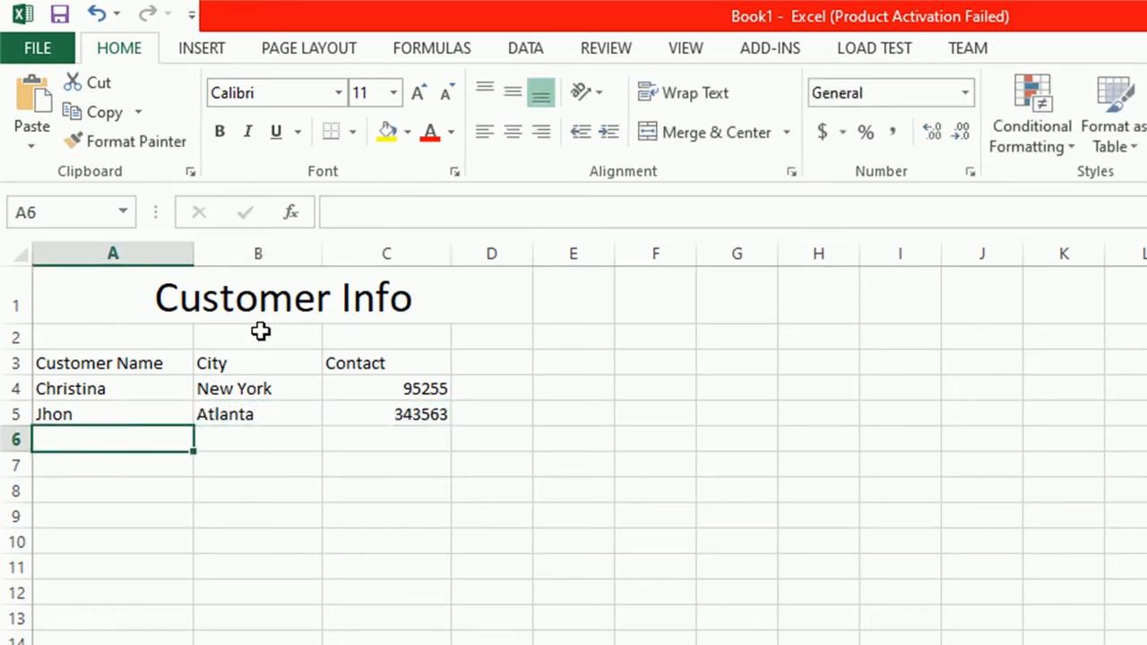
Step: Fill row 6 with the third customer's name, Chicago as the city and the contact number
{"action": "type", "text": "Jack"}
{"action": "key", "text": "Tab"}
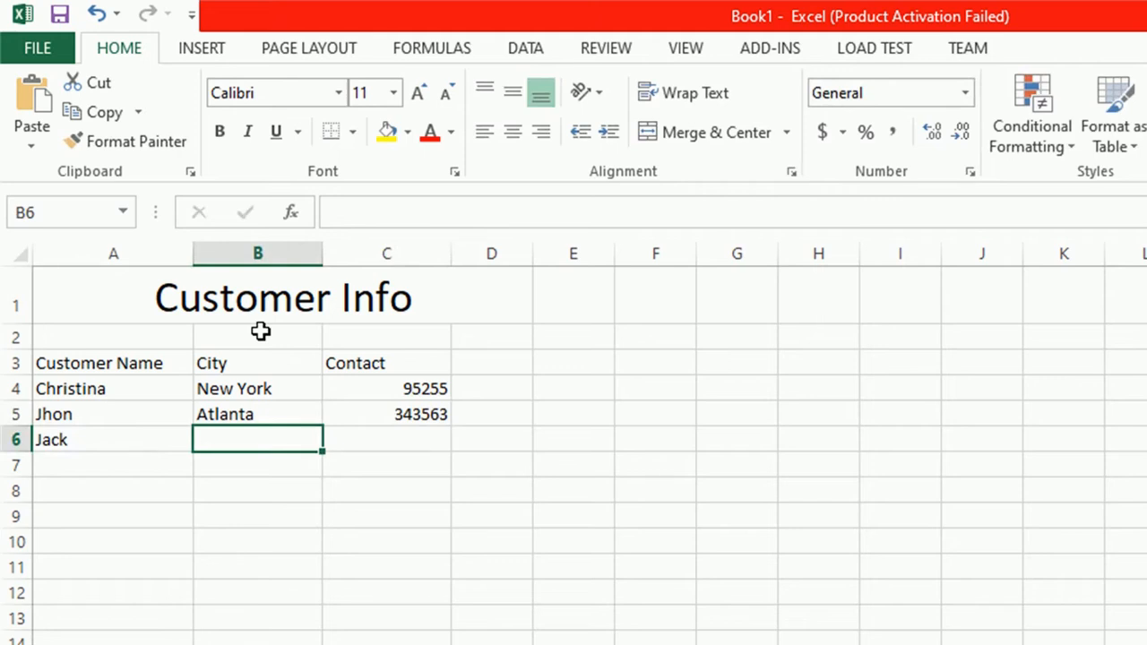
{"action": "type", "text": "Chicago"}
{"action": "key", "text": "Tab"}
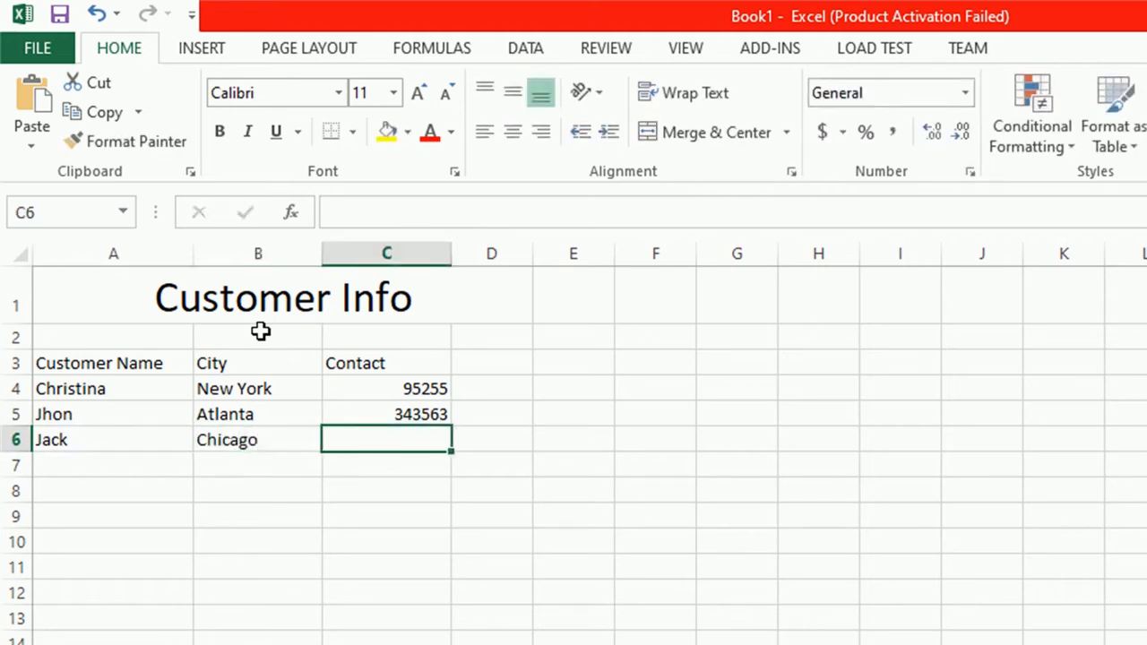
{"action": "type", "text": "875435"}
{"action": "key", "text": "Return"}
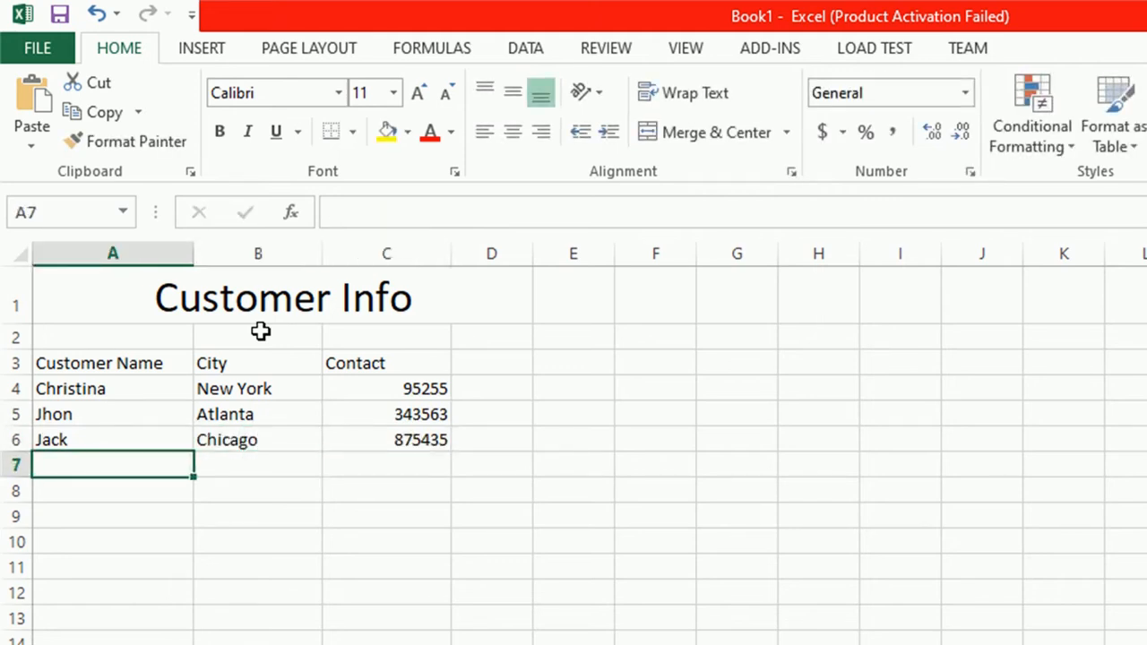
Step: Fill row 7 with the fourth customer's name, Los Angeles as the city and the contact number
{"action": "type", "text": "Sandy"}
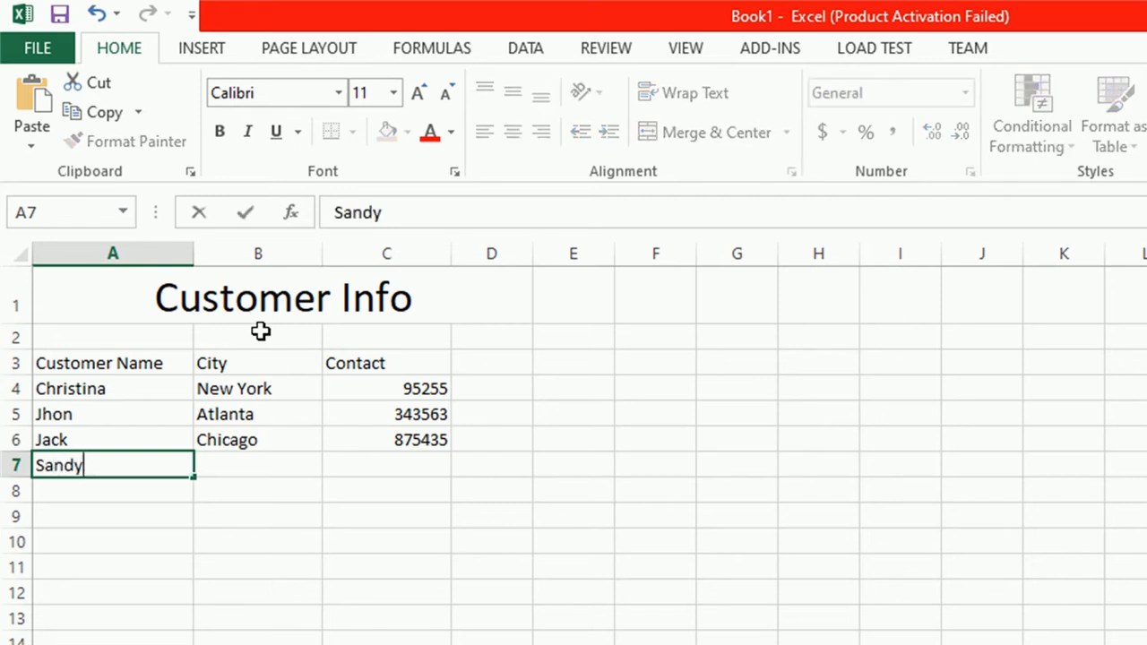
{"action": "key", "text": "Tab"}
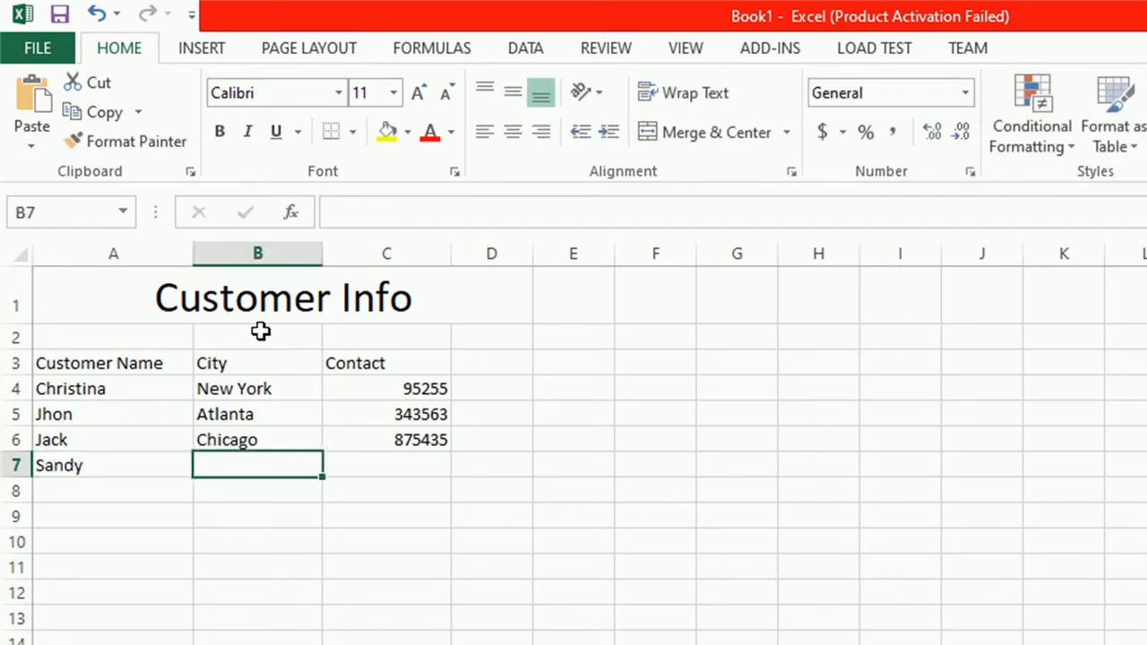
{"action": "type", "text": "Los An"}
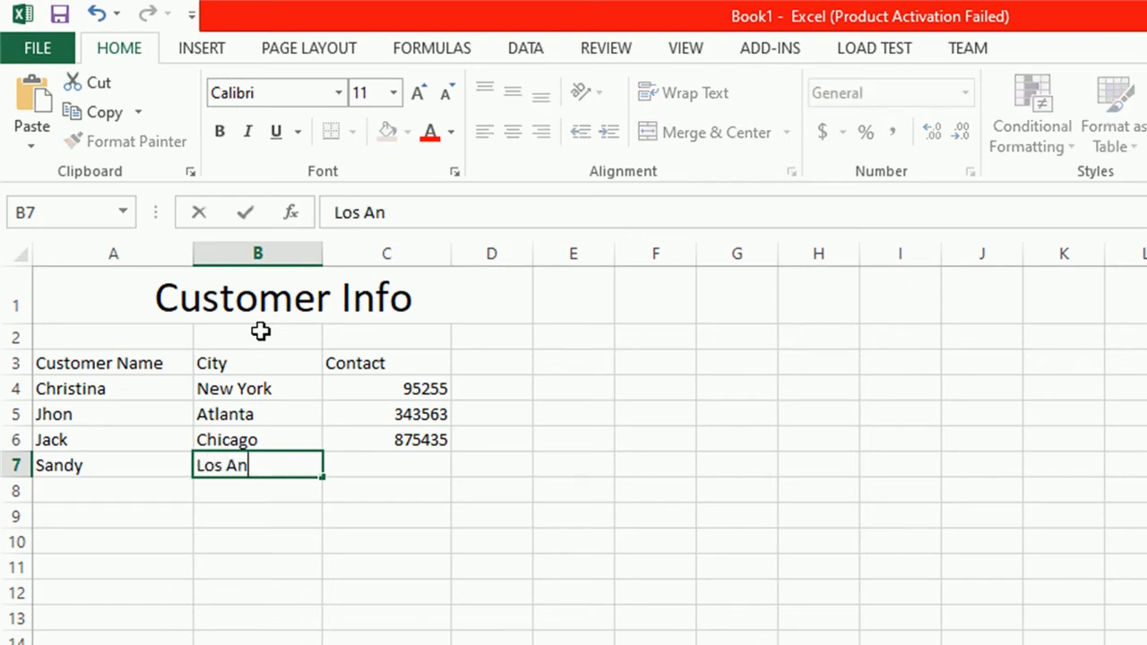
{"action": "type", "text": "geles"}
{"action": "key", "text": "Tab"}
{"action": "type", "text": "8655"}
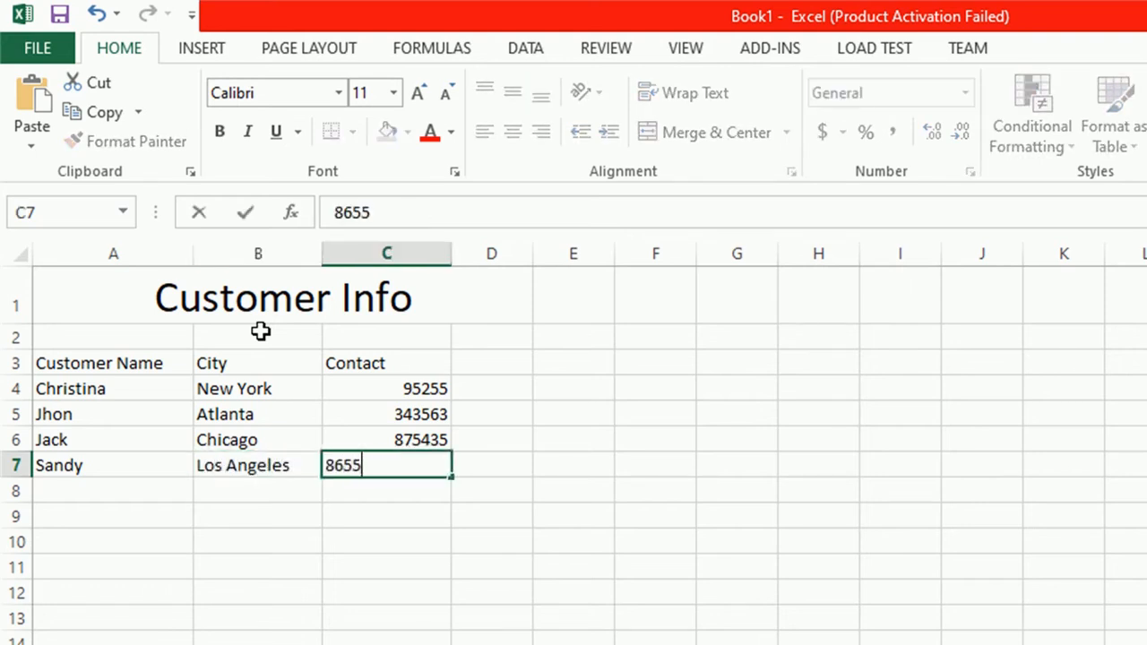
{"action": "key", "text": "Return"}
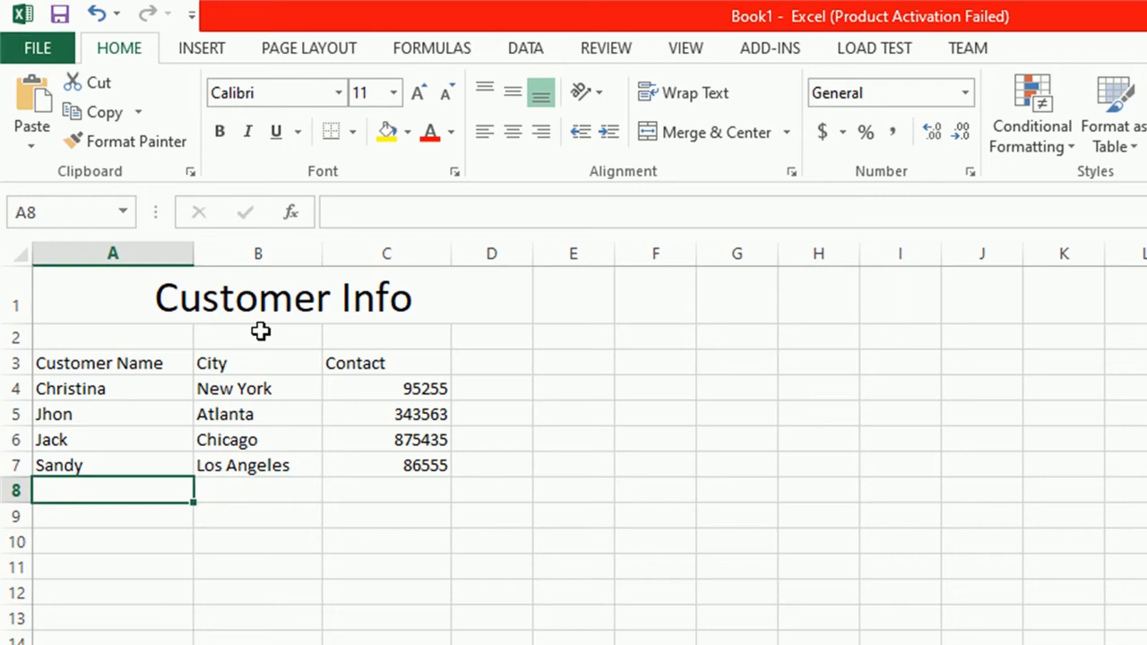
Step: Fill row 8 with the same customer name as row 6, Chicago as the city and a different contact number
{"action": "type", "text": "Ja"}
{"action": "key", "text": "BackSpace"}
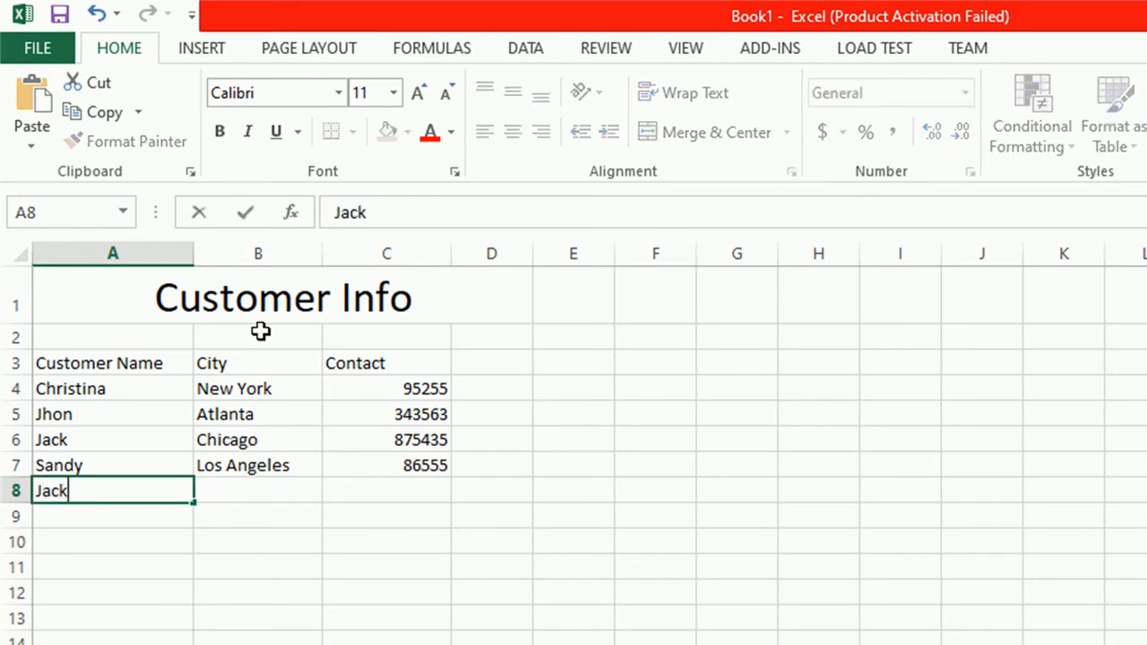
{"action": "key", "text": "Tab"}
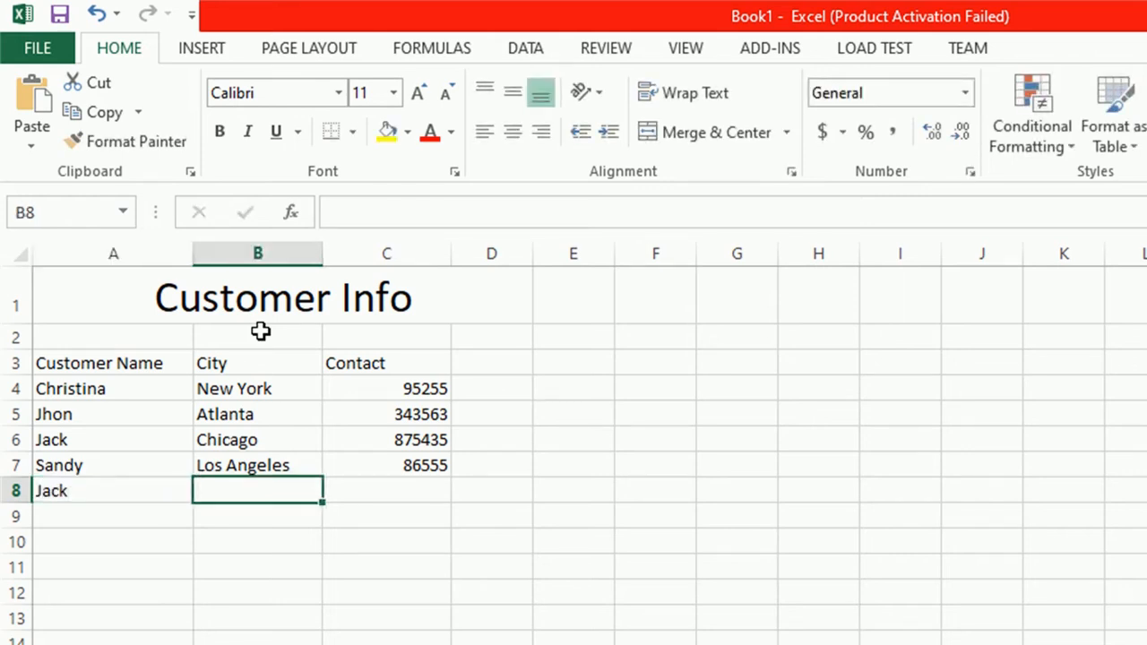
{"action": "type", "text": "Chicago"}
{"action": "key", "text": "Return"}
{"action": "key", "text": "Up"}
{"action": "key", "text": "Right"}
{"action": "key", "text": "Right"}
{"action": "key", "text": "Right"}
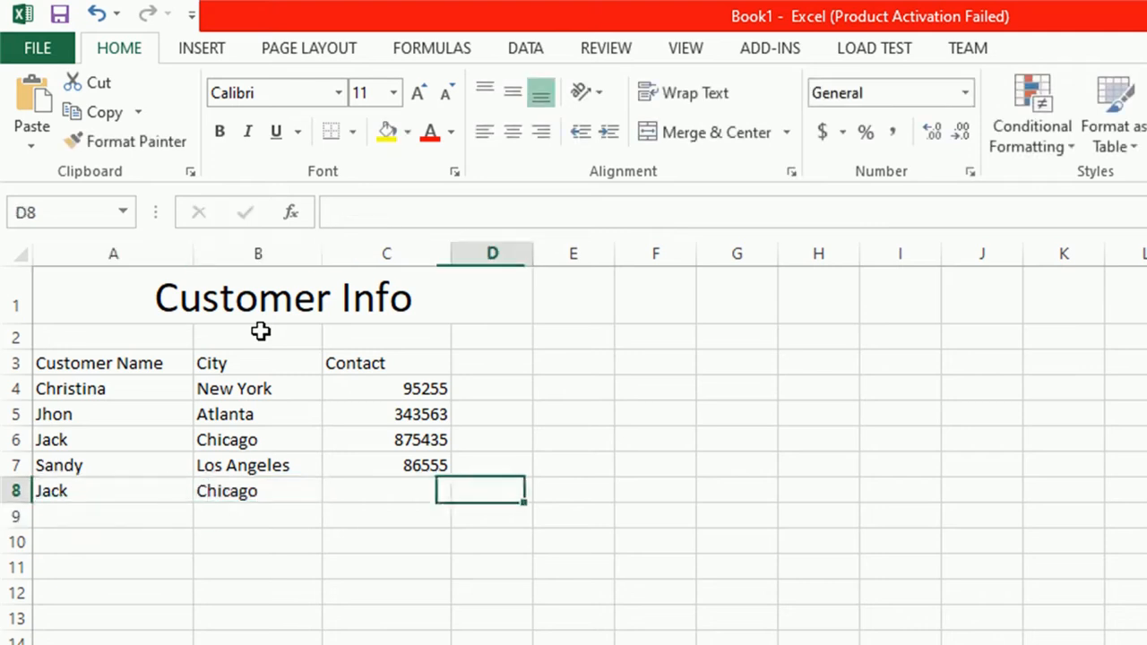
{"action": "key", "text": "Left"}
{"action": "type", "text": "566"}
{"action": "key", "text": "Return"}
Step: Fill row 9 with the last customer's name, New York as the city and the contact number
{"action": "key", "text": "Left"}
{"action": "key", "text": "Left"}
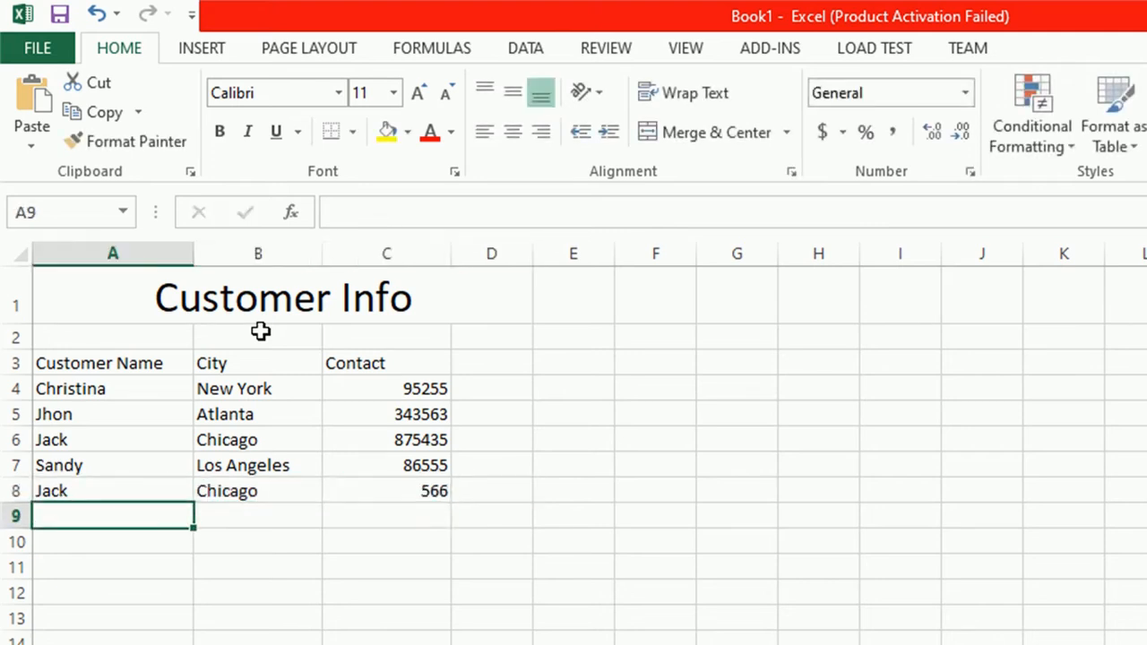
{"action": "type", "text": "Nancy"}
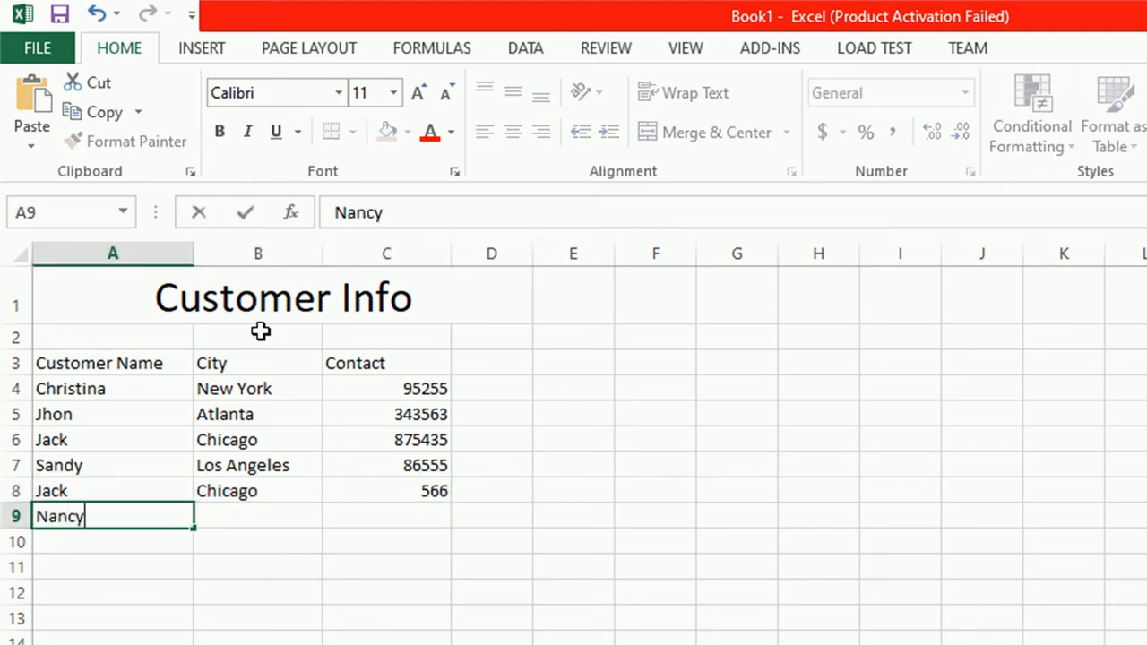
{"action": "key", "text": "Tab"}
{"action": "type", "text": "New York"}
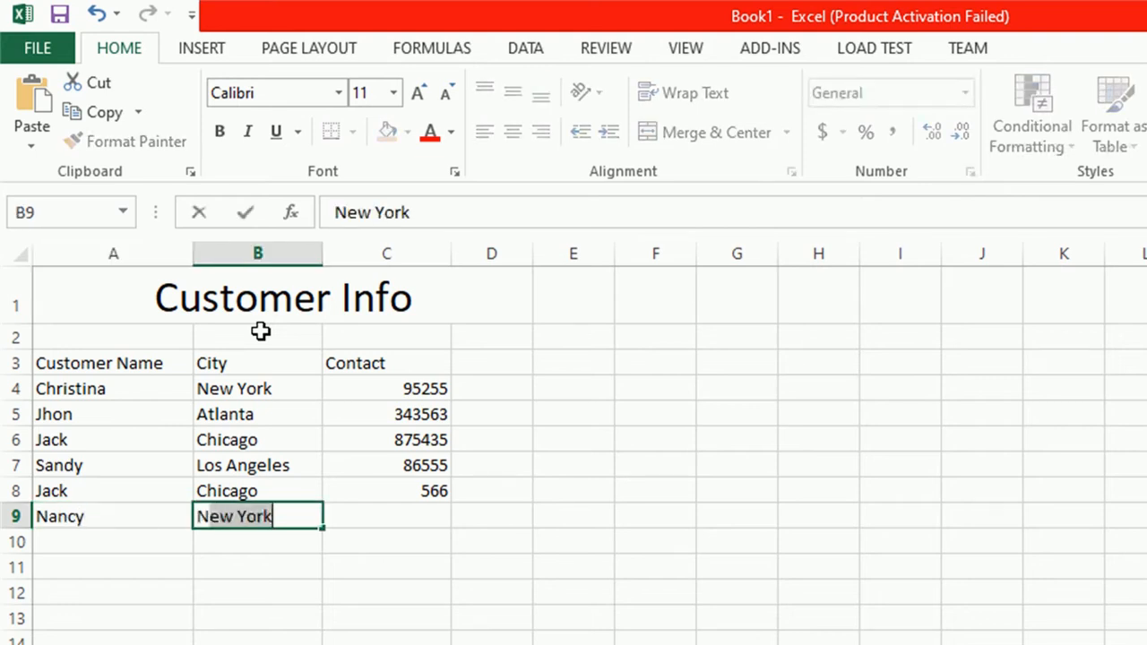
{"action": "key", "text": "Tab"}
{"action": "type", "text": "54588"}
{"action": "left_click", "coordinate": [340, 597]}
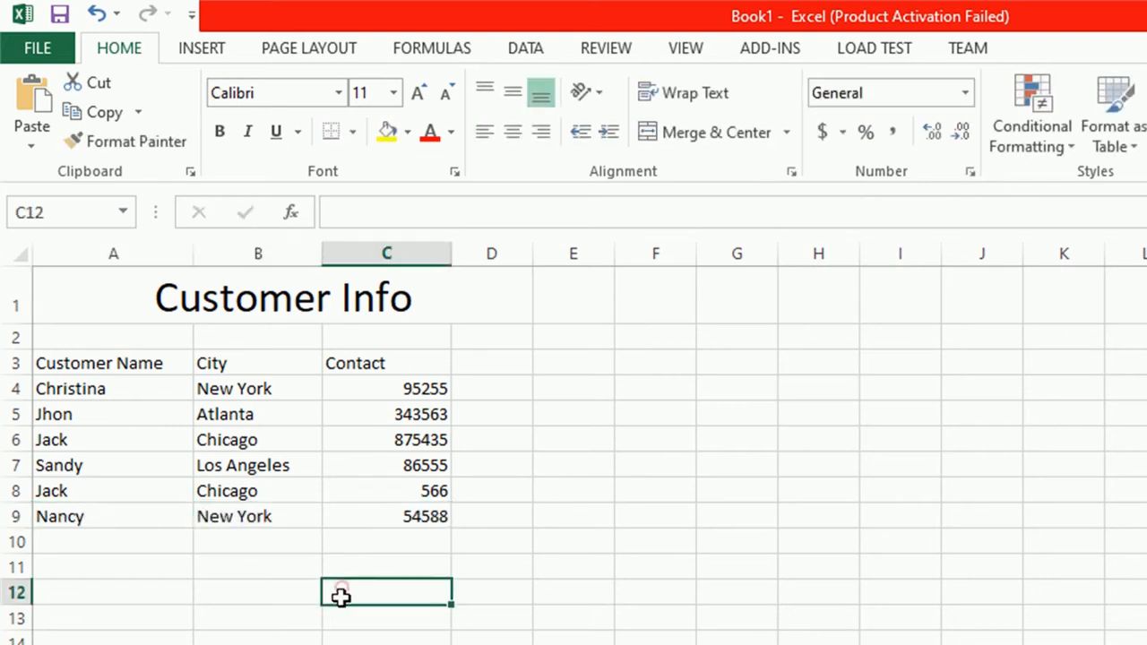
Step: Make the headings in A3:C3 bold and insert a new column before Customer Name
{"action": "left_click_drag", "start_coordinate": [89, 363], "coordinate": [385, 357]}
{"action": "left_click", "coordinate": [220, 133]}
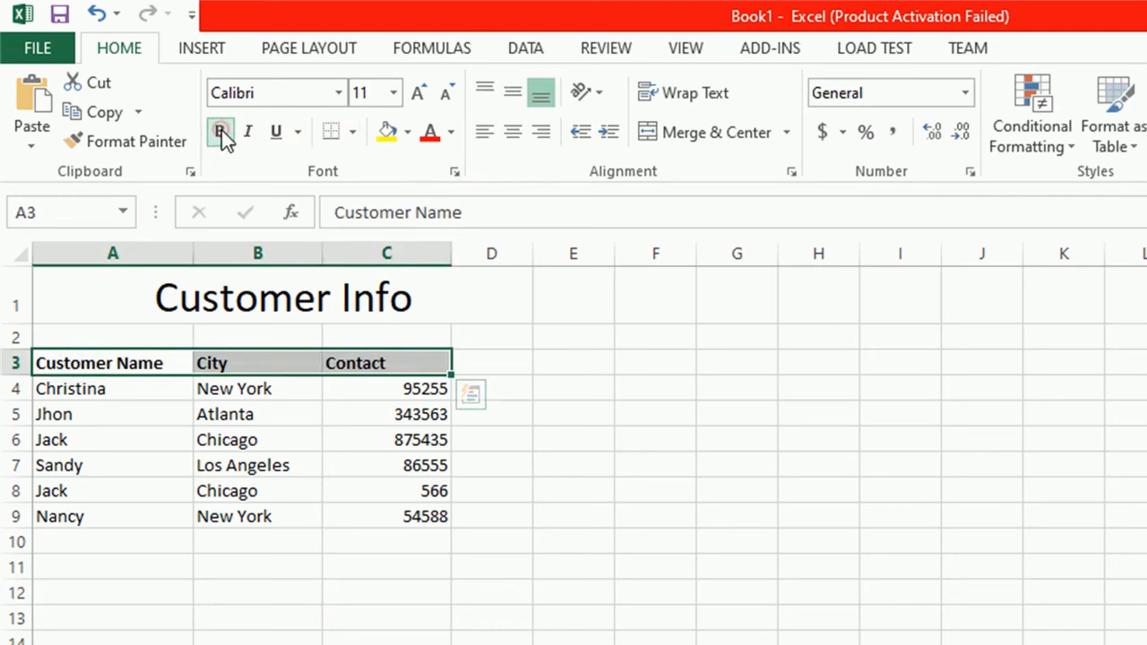
{"action": "right_click", "coordinate": [58, 252]}
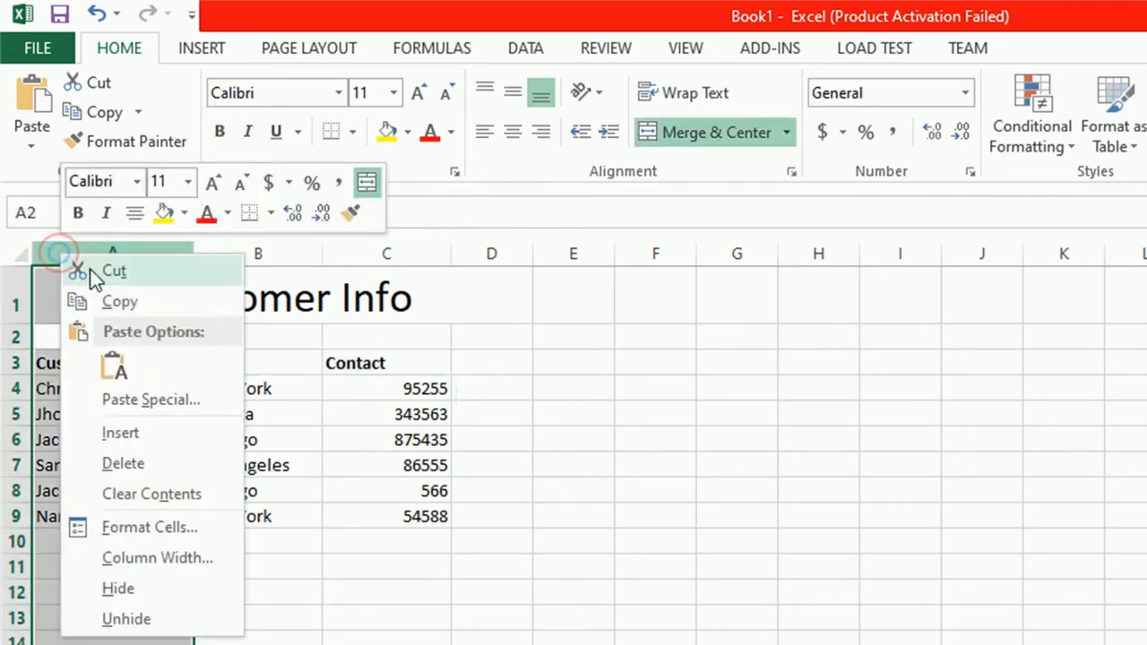
{"action": "left_click", "coordinate": [136, 434]}
Step: Enter the heading SL in cell A3 of the new column
{"action": "left_click", "coordinate": [74, 359]}
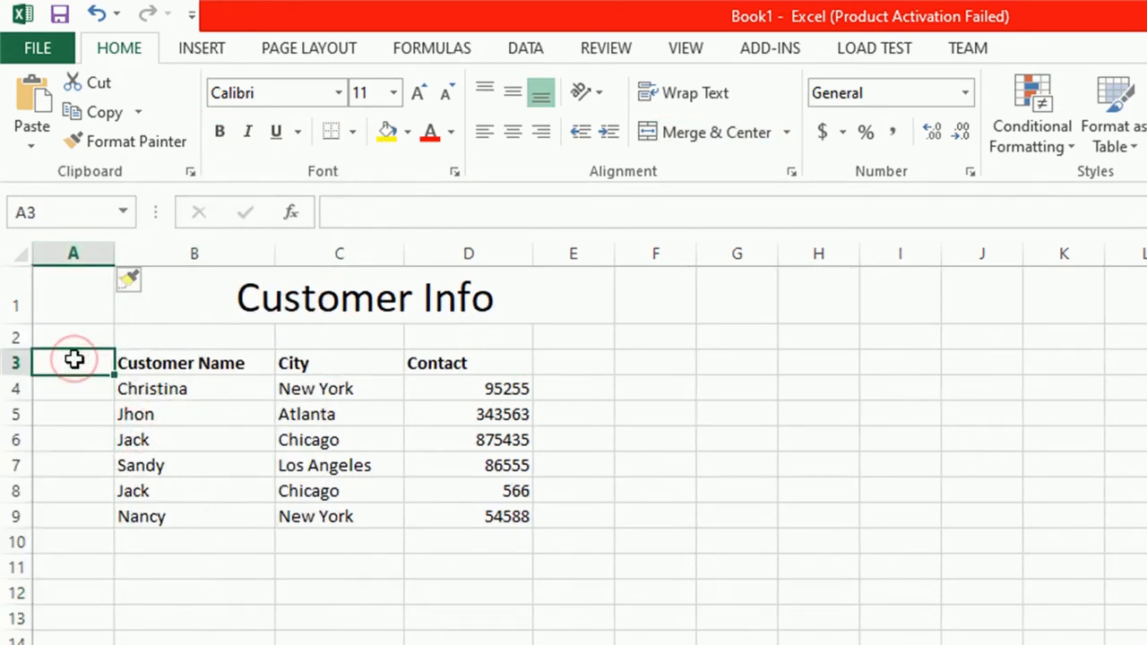
{"action": "type", "text": "DL"}
{"action": "key", "text": "BackSpace"}
{"action": "key", "text": "BackSpace"}
{"action": "type", "text": "SL"}
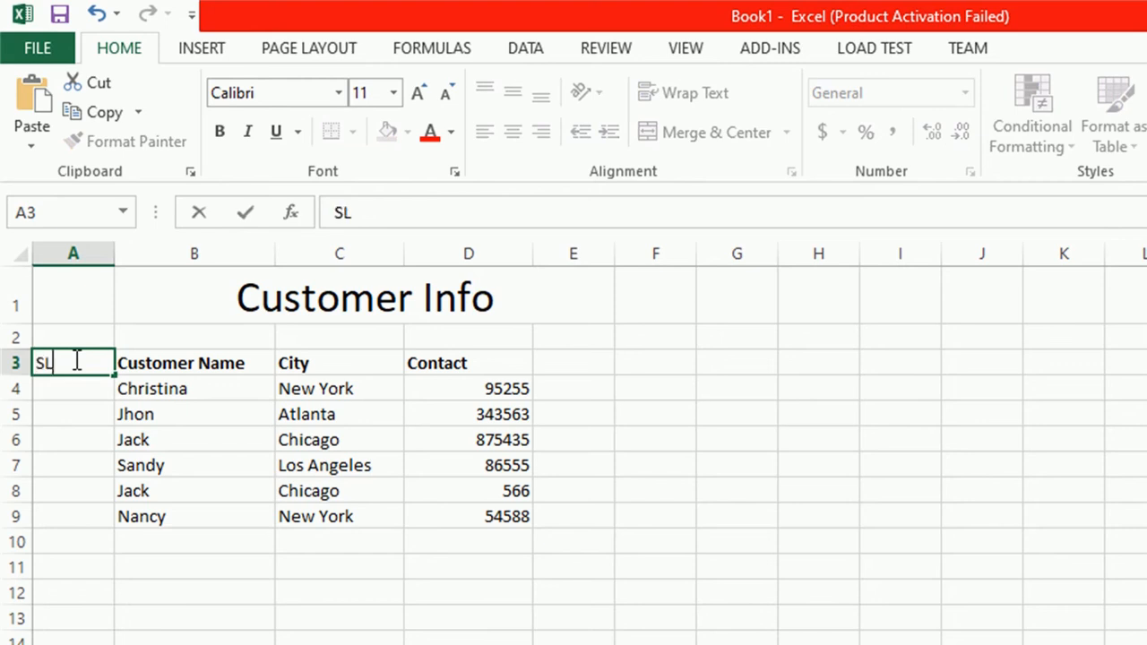
{"action": "key", "text": "Return"}
Step: Enter 1 and 2 below the SL heading and fill the series down to 6 in A9
{"action": "type", "text": "1"}
{"action": "key", "text": "Return"}
{"action": "type", "text": "2"}
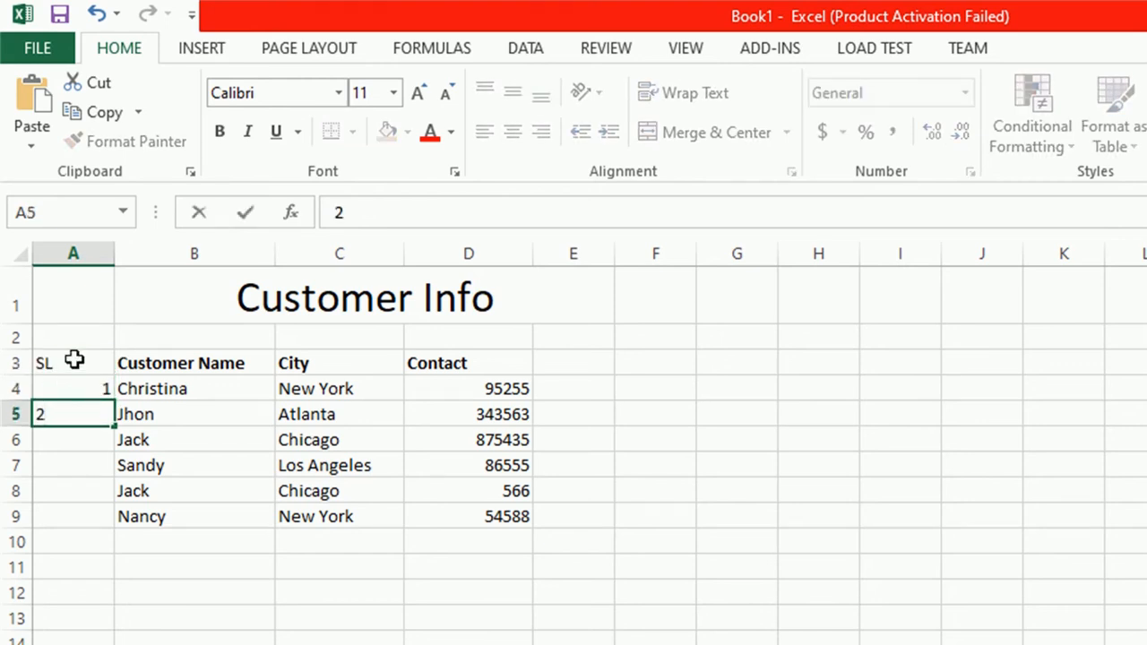
{"action": "left_click", "coordinate": [86, 384]}
{"action": "left_click_drag", "start_coordinate": [102, 397], "coordinate": [113, 528]}
{"action": "left_click", "coordinate": [255, 607]}
Step: Narrow column A to suit the serial numbers and center its contents horizontally
{"action": "left_click", "coordinate": [97, 257]}
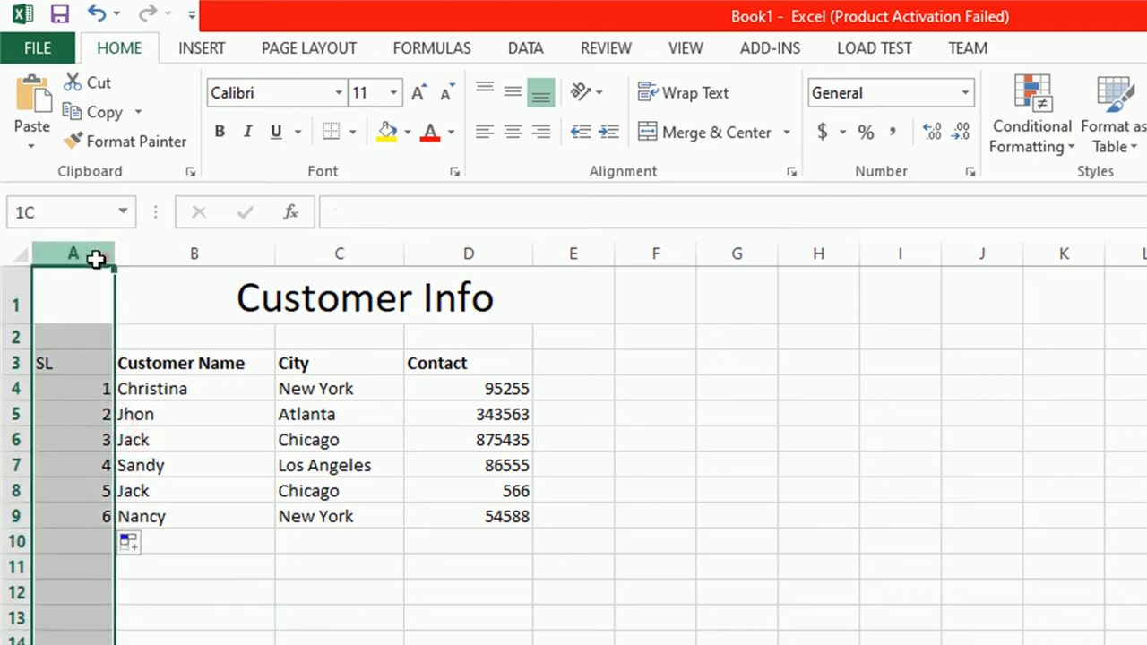
{"action": "left_click_drag", "start_coordinate": [107, 266], "coordinate": [84, 268]}
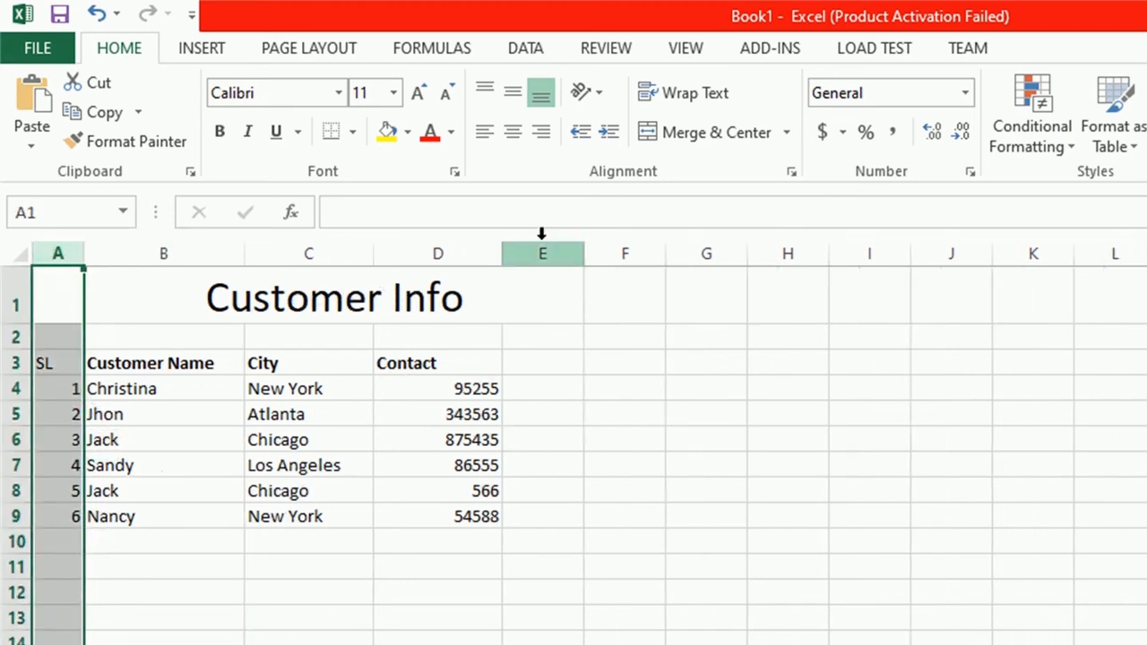
{"action": "left_click", "coordinate": [509, 134]}
{"action": "left_click", "coordinate": [361, 560]}
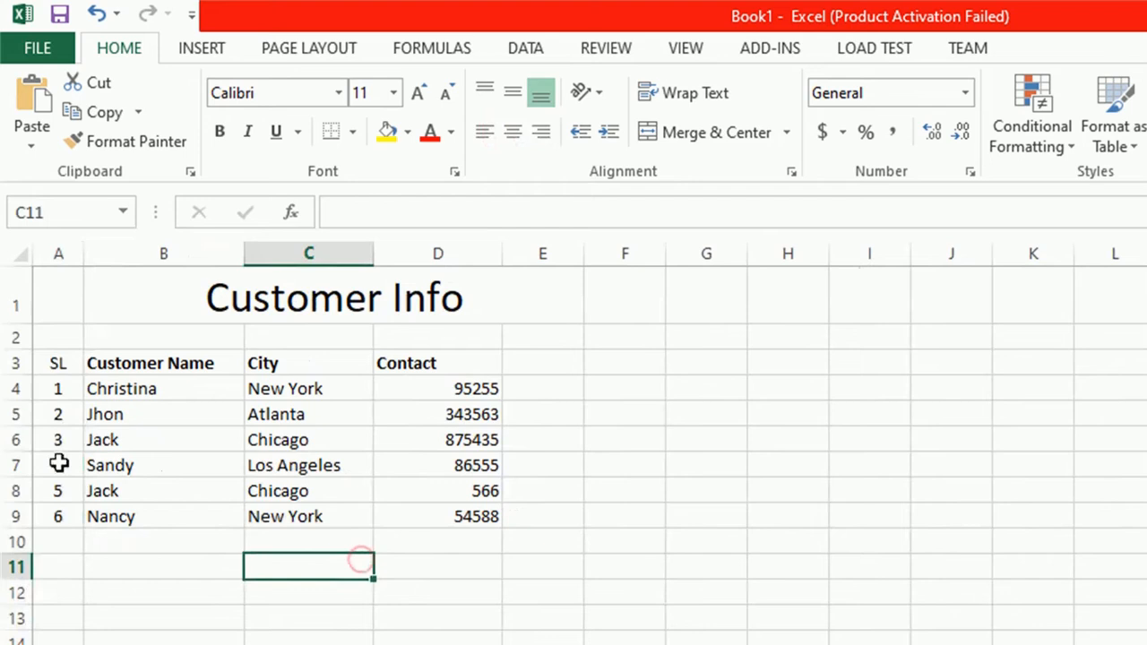
Step: Make the SL heading in A3 bold like the other column headings
{"action": "left_click", "coordinate": [57, 363]}
{"action": "left_click", "coordinate": [219, 131]}
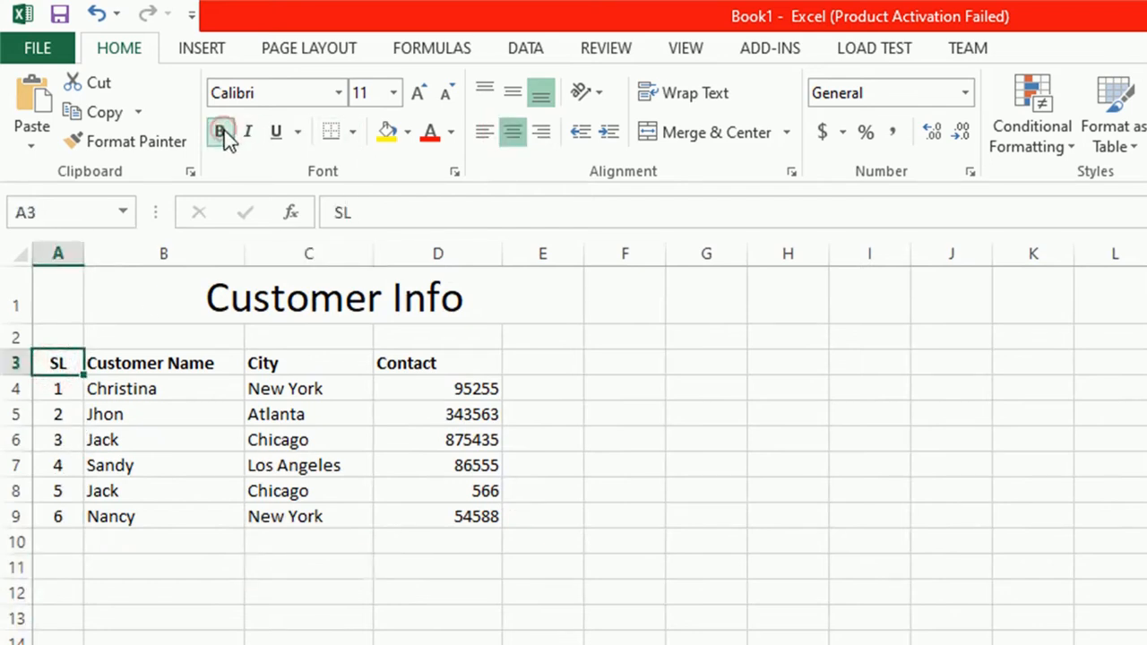
{"action": "left_click", "coordinate": [228, 516]}
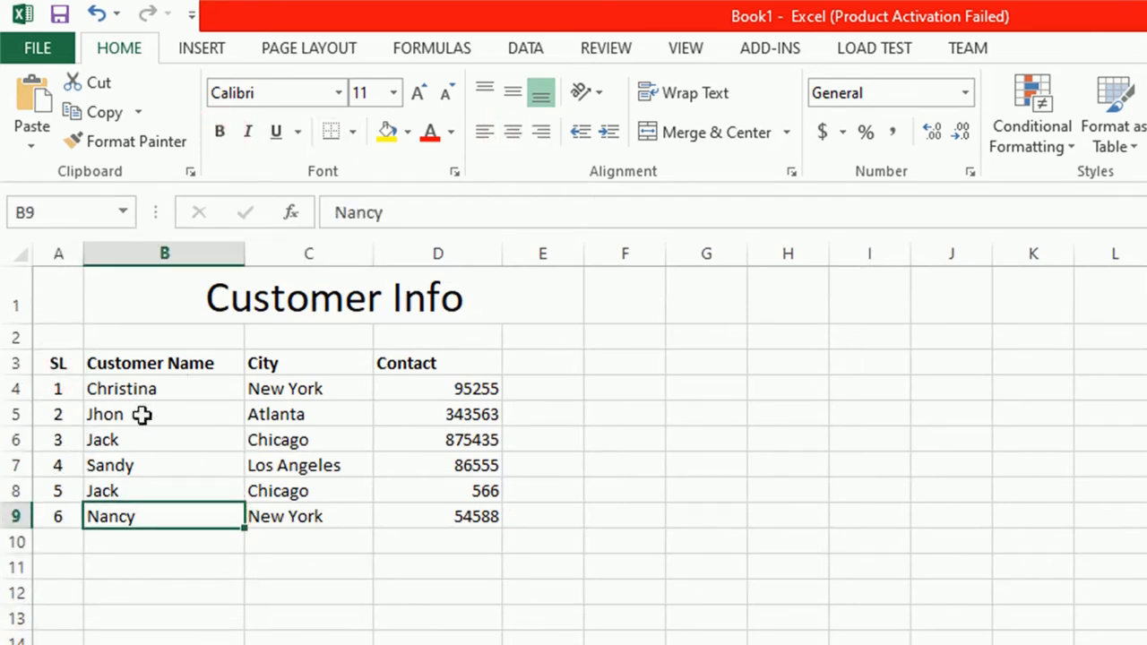
Step: Start a Duplicate Values highlighting rule on the customer names in B4:B9, trying the yellow, green and light red fill presets
{"action": "left_click_drag", "start_coordinate": [140, 388], "coordinate": [167, 523]}
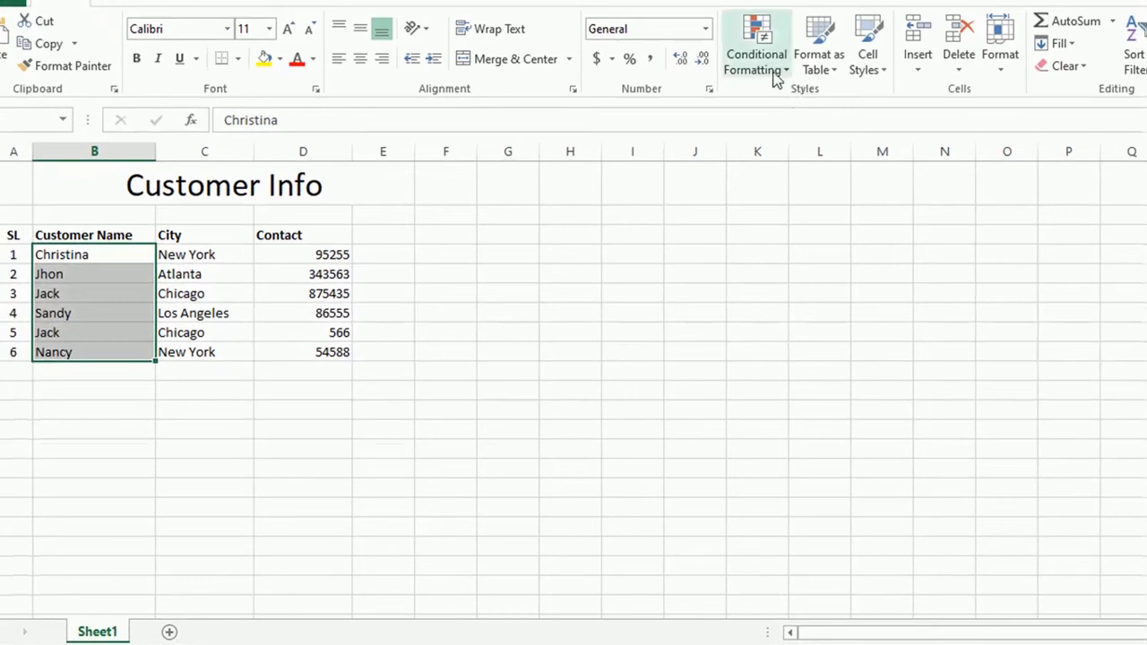
{"action": "left_click", "coordinate": [873, 99]}
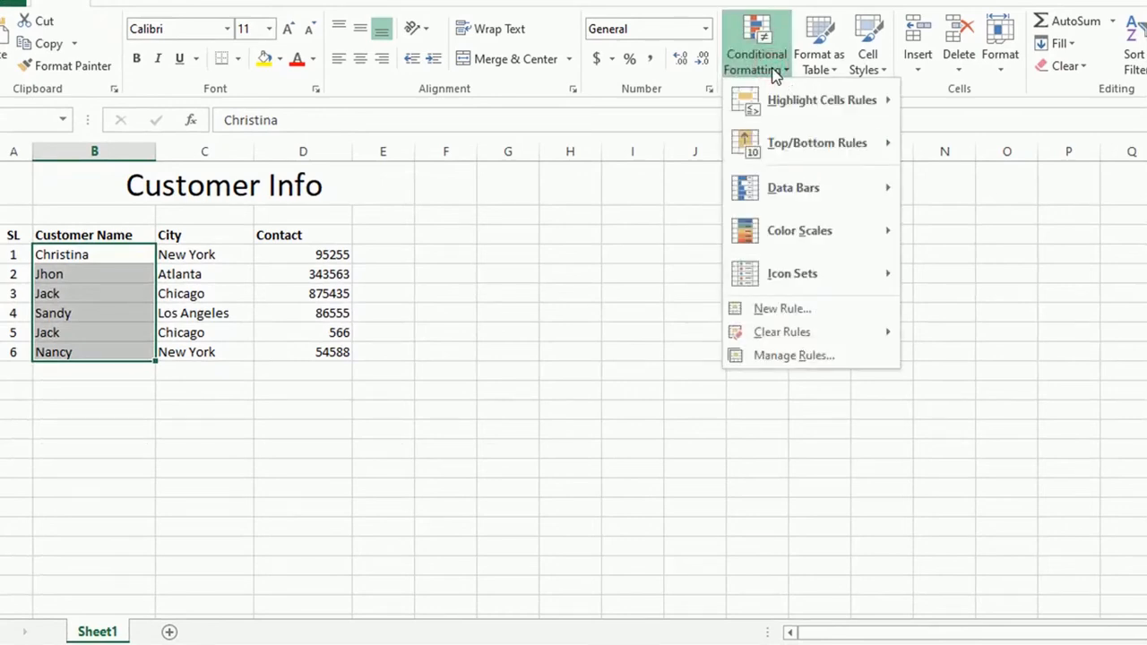
{"action": "mouse_move", "coordinate": [802, 126]}
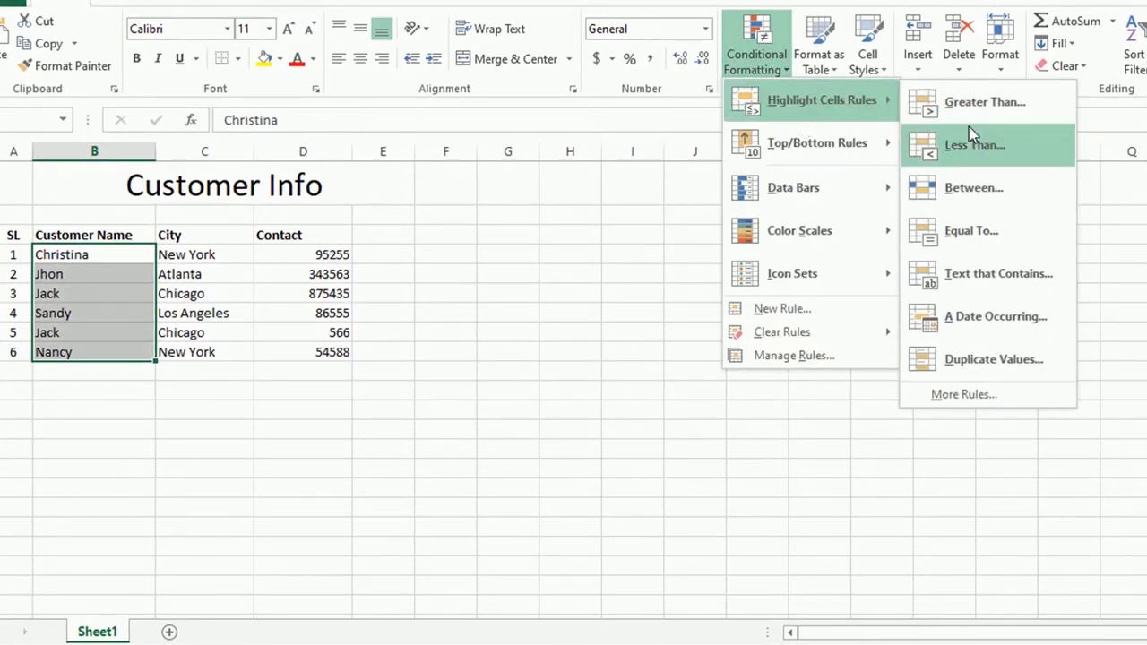
{"action": "left_click", "coordinate": [994, 360]}
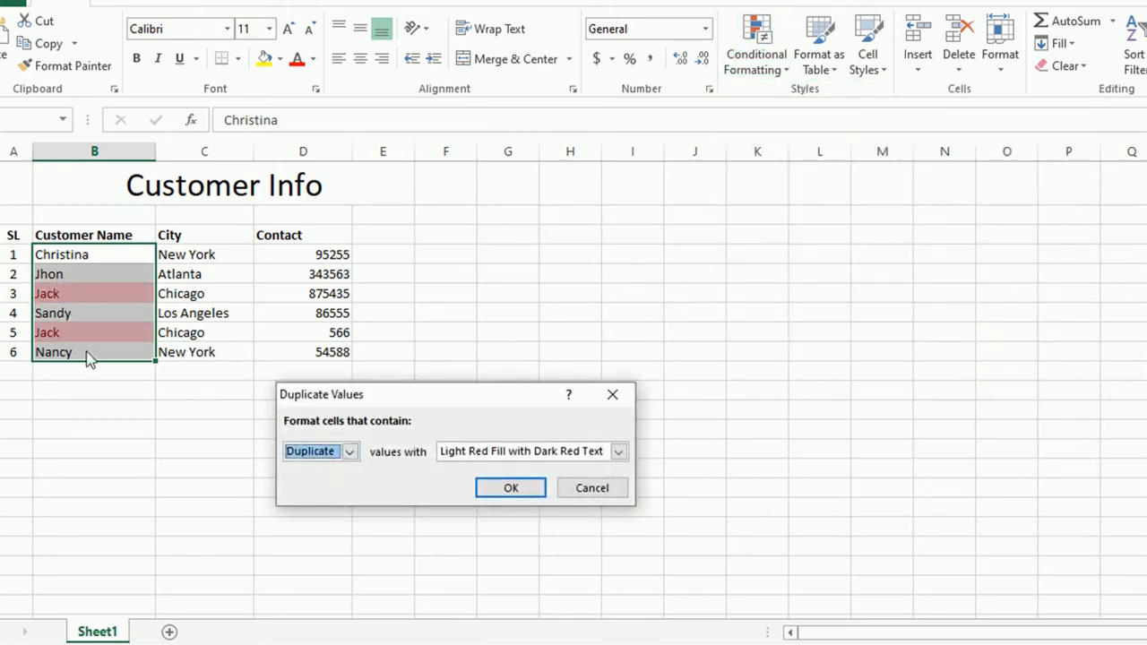
{"action": "left_click", "coordinate": [617, 452]}
{"action": "left_click", "coordinate": [558, 483]}
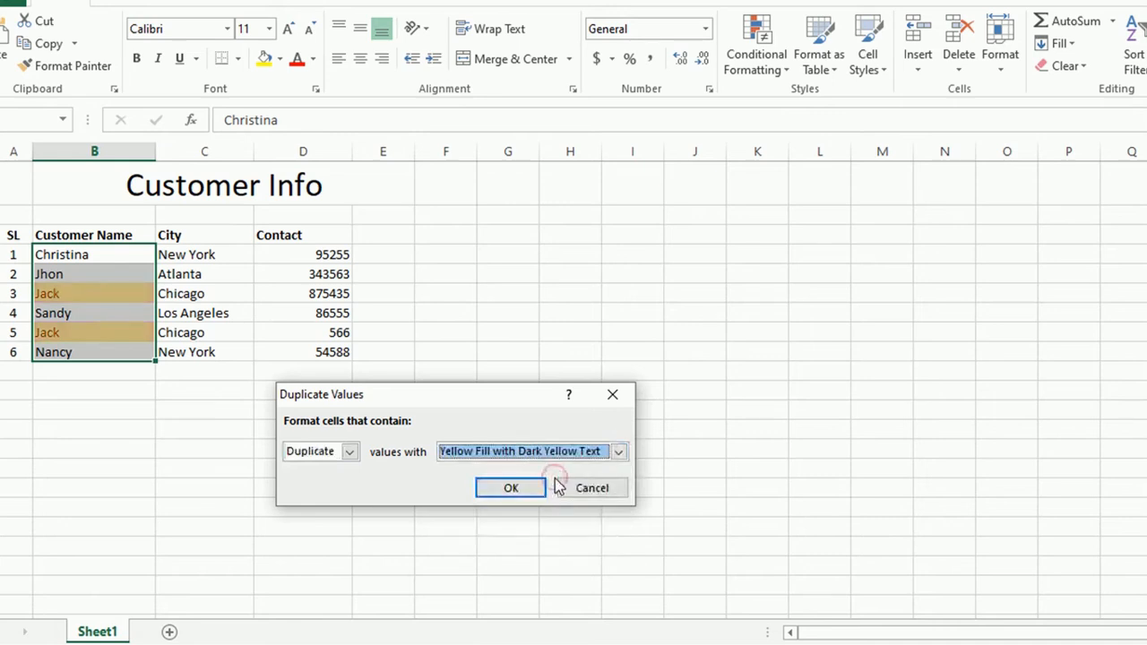
{"action": "left_click", "coordinate": [618, 451]}
{"action": "left_click", "coordinate": [556, 495]}
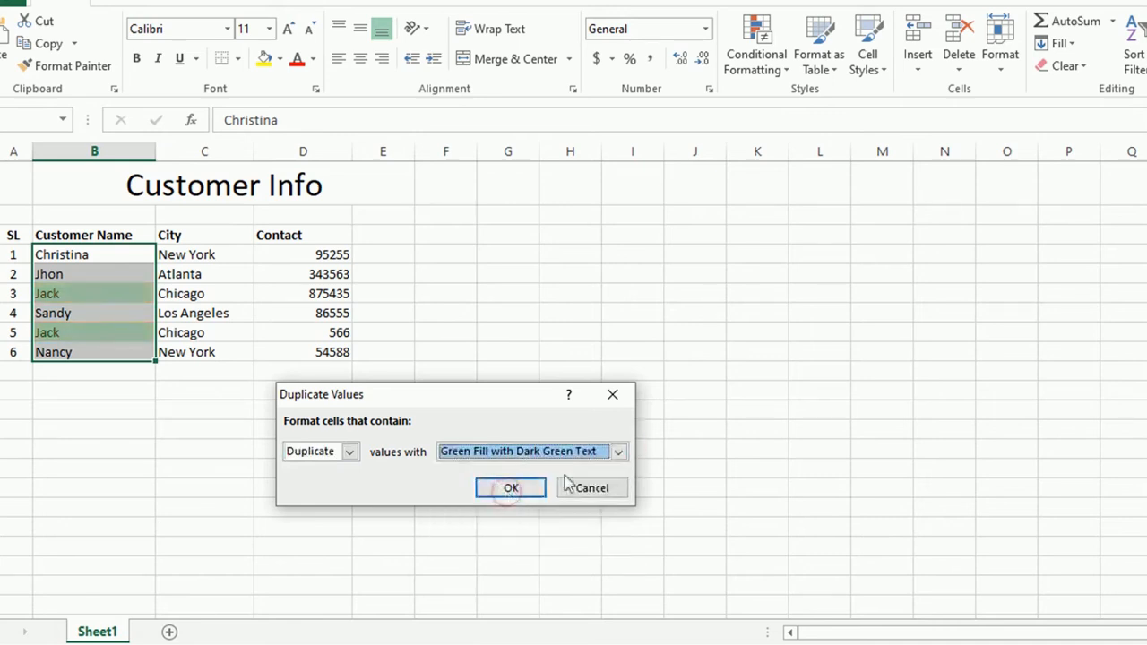
{"action": "left_click", "coordinate": [618, 453]}
{"action": "left_click", "coordinate": [484, 508]}
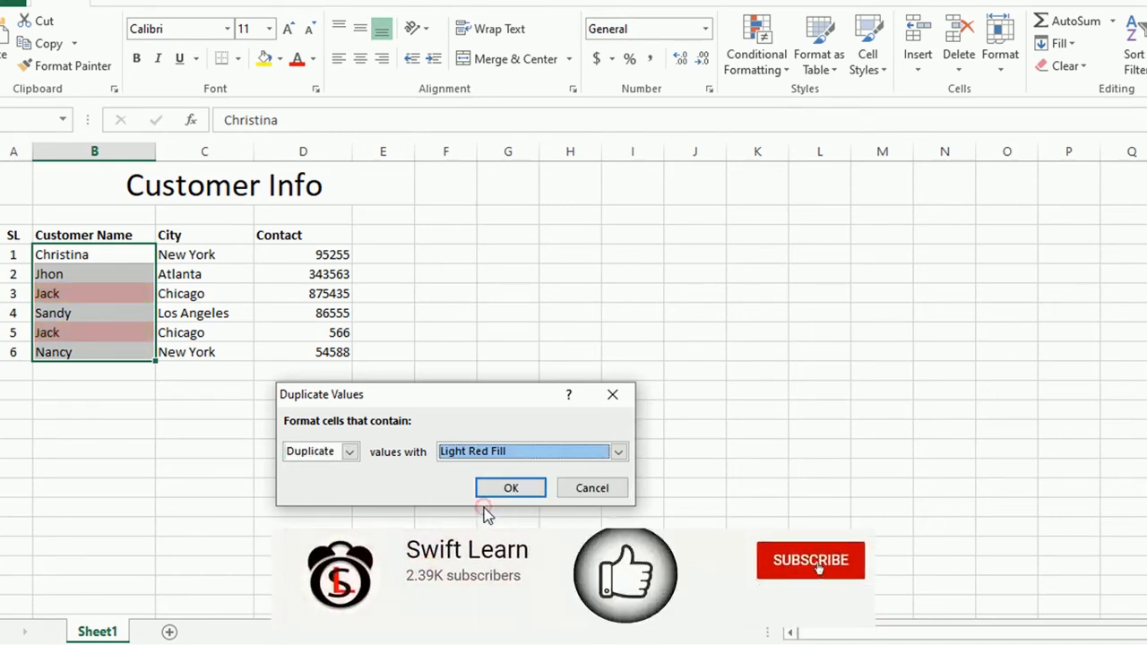
Step: Try a custom format with Bold Italic font style for the duplicate customer names
{"action": "left_click", "coordinate": [618, 452]}
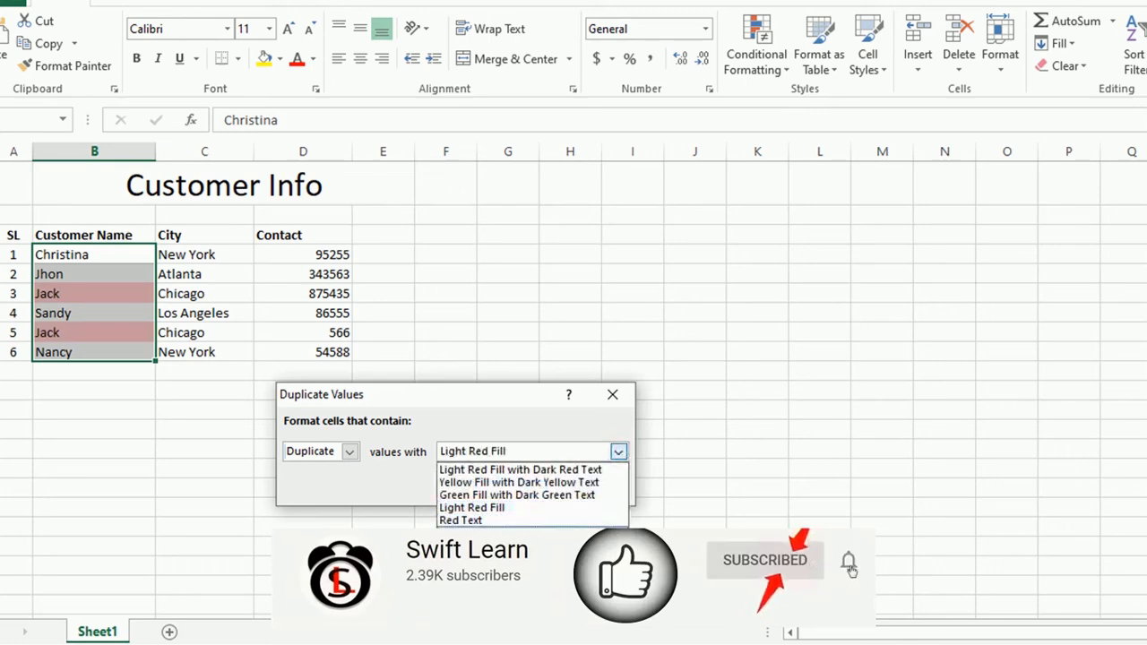
{"action": "left_click", "coordinate": [486, 545]}
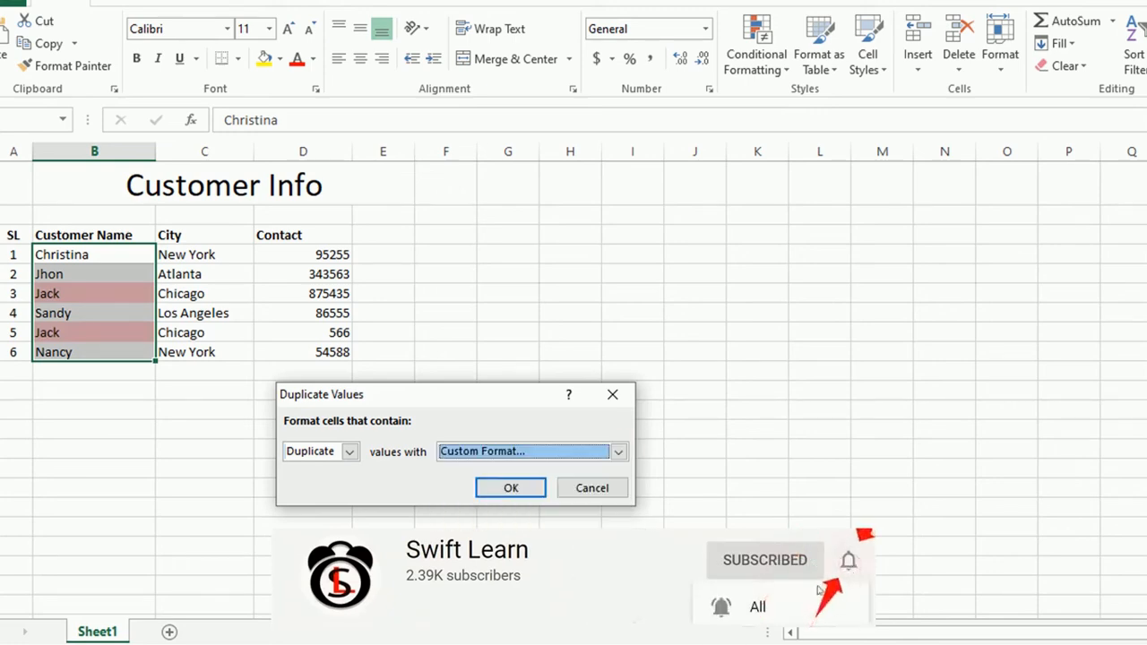
{"action": "left_click", "coordinate": [498, 315]}
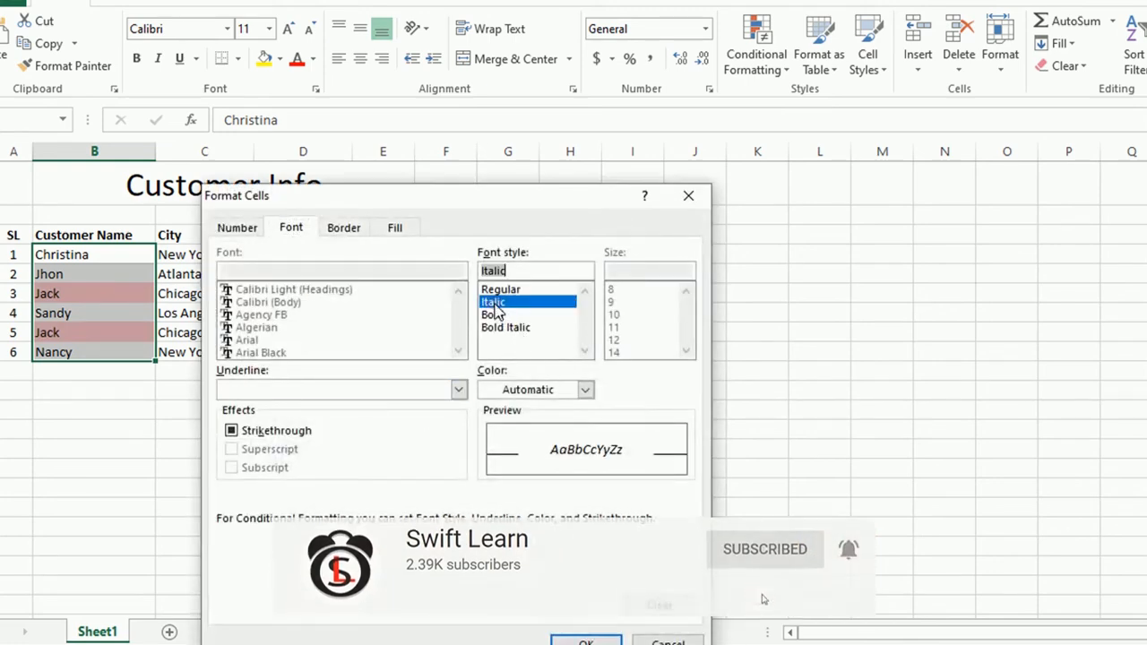
{"action": "left_click", "coordinate": [504, 327]}
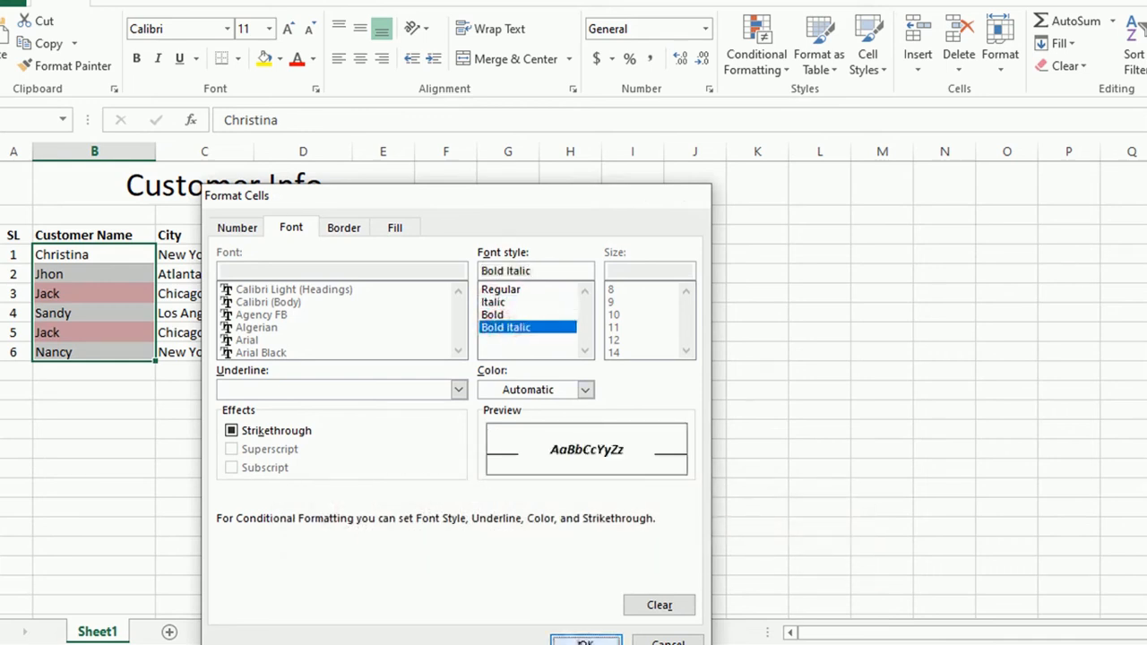
{"action": "left_click", "coordinate": [591, 640]}
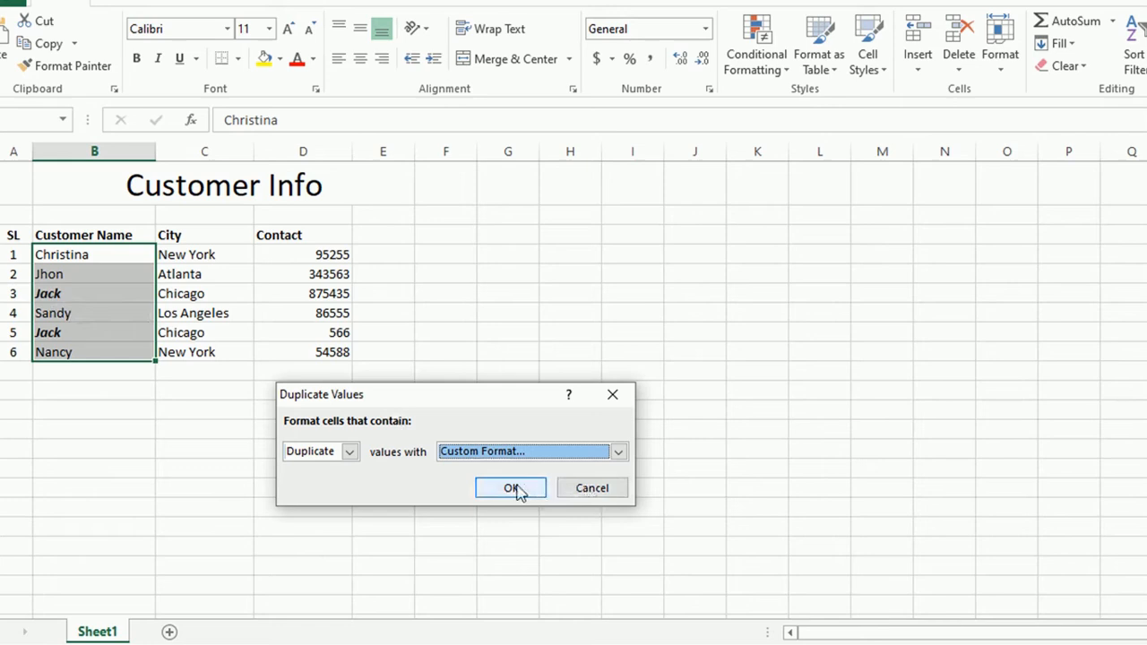
Step: Apply Light Red Fill with Dark Red Text to the duplicate customer names
{"action": "left_click", "coordinate": [618, 452]}
{"action": "left_click", "coordinate": [495, 468]}
{"action": "left_click", "coordinate": [505, 490]}
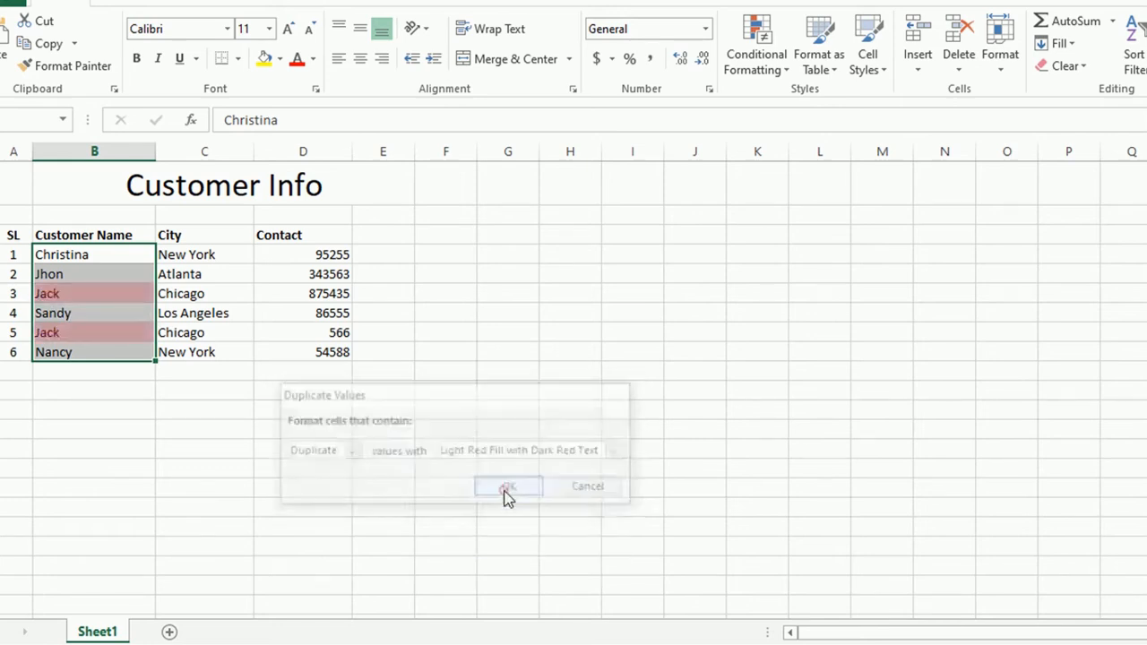
{"action": "left_click", "coordinate": [218, 274]}
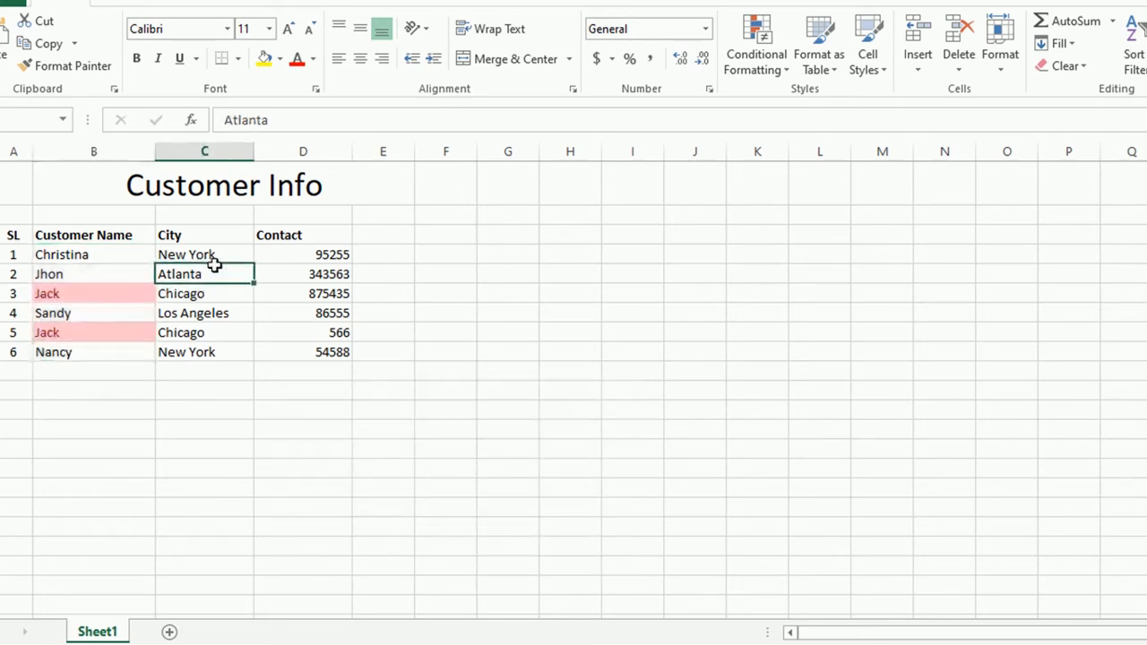
Step: Try a Duplicate Values rule with Yellow Fill with Dark Yellow Text on the cities in C4:C9, then cancel it
{"action": "left_click_drag", "start_coordinate": [218, 254], "coordinate": [229, 351]}
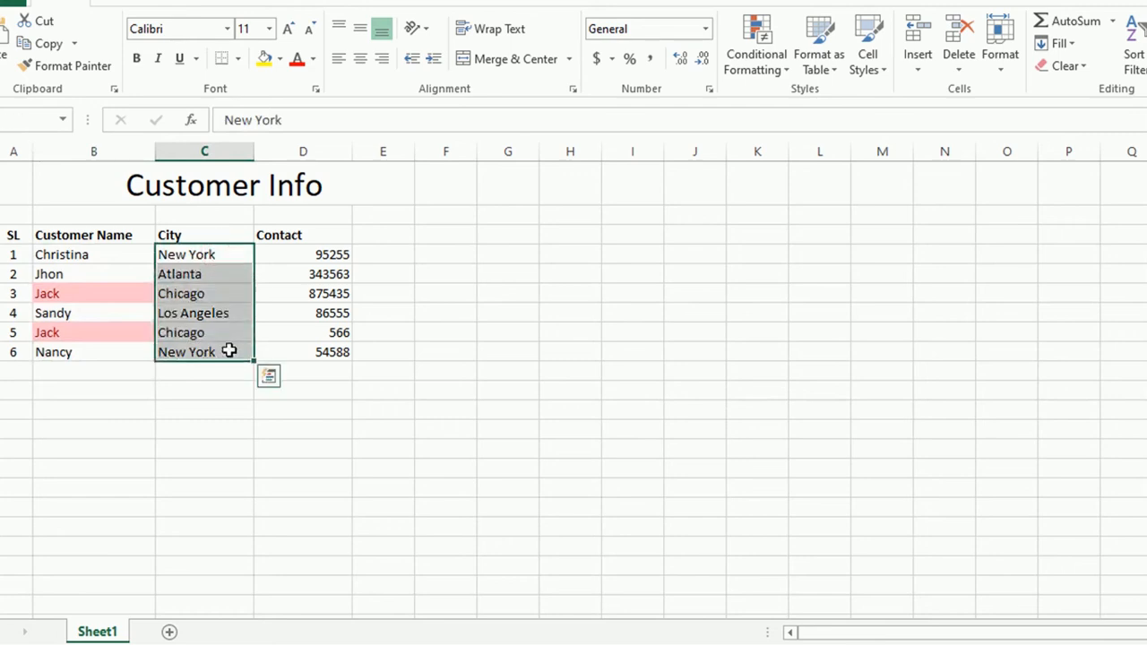
{"action": "left_click", "coordinate": [759, 52]}
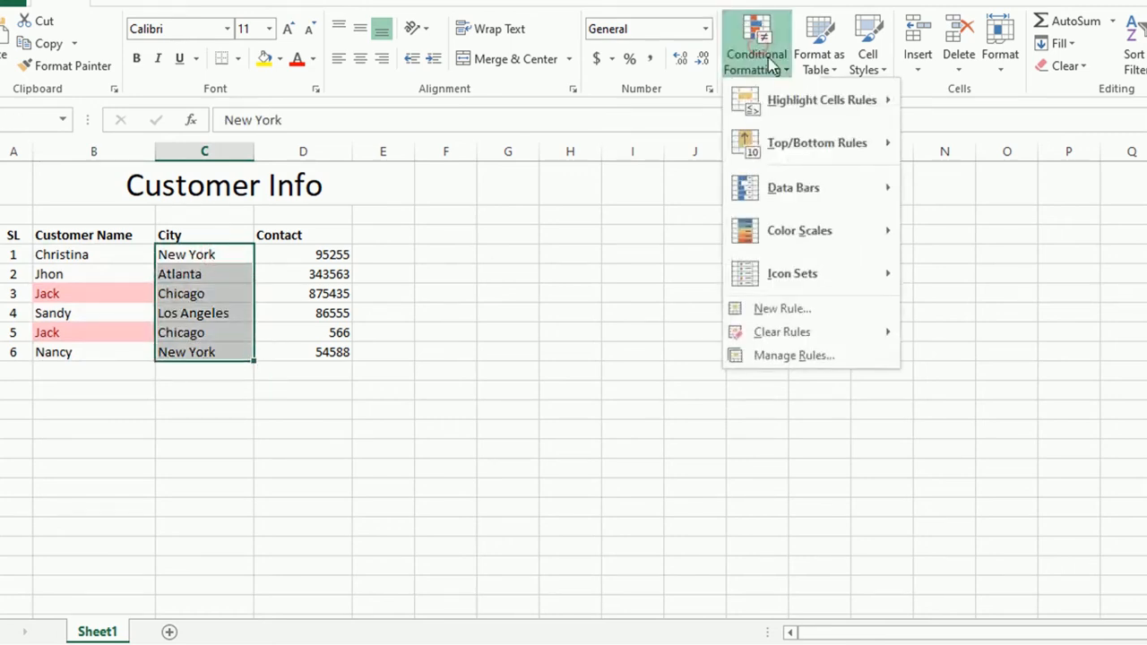
{"action": "mouse_move", "coordinate": [811, 94]}
{"action": "left_click", "coordinate": [990, 345]}
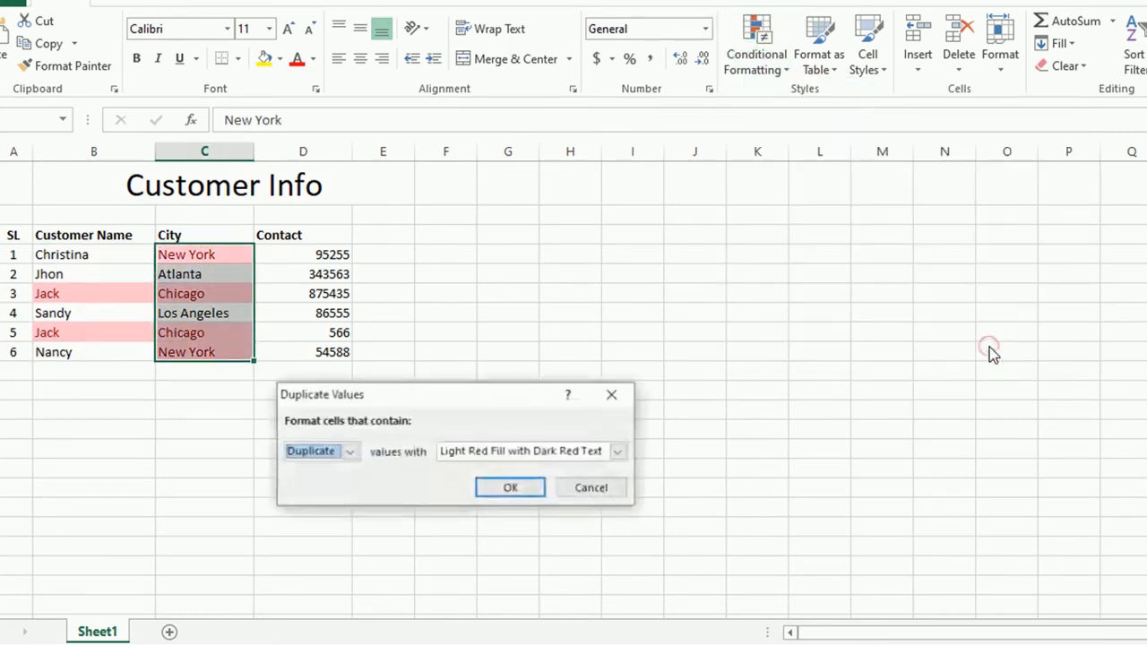
{"action": "left_click", "coordinate": [617, 452]}
{"action": "left_click", "coordinate": [542, 482]}
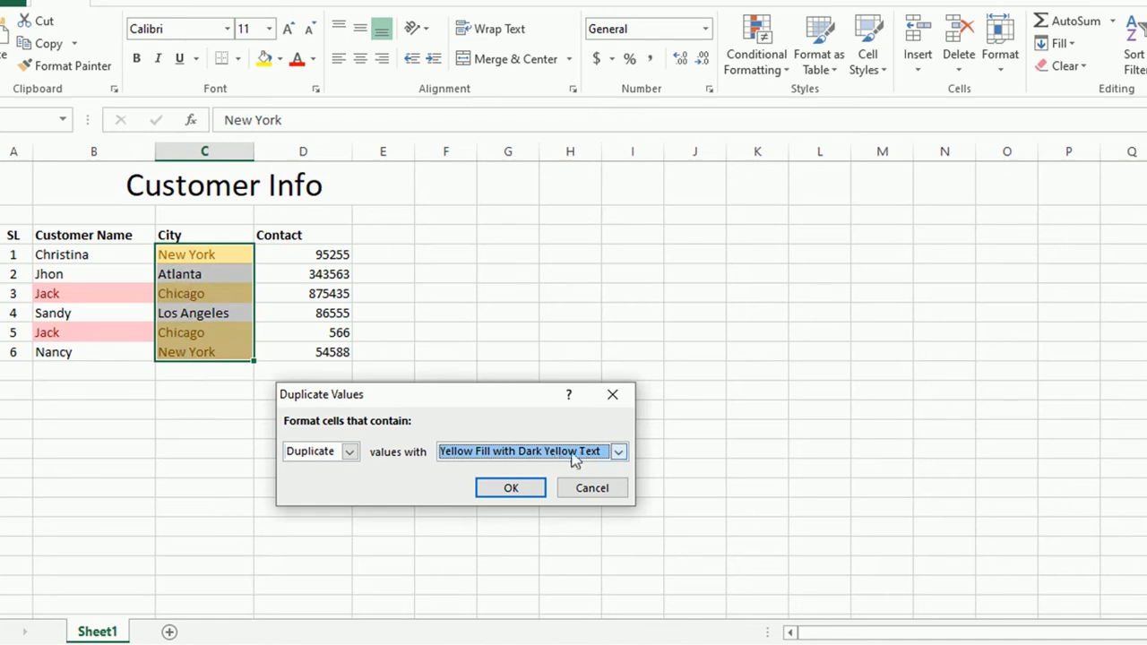
{"action": "left_click", "coordinate": [615, 396]}
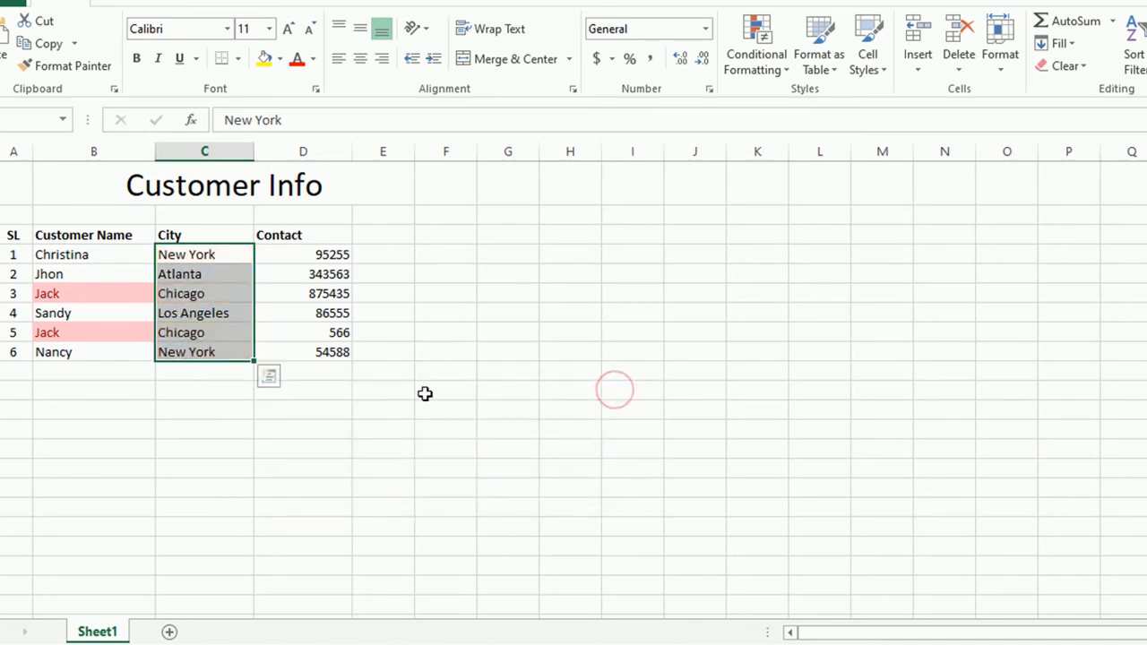
Step: Undo the duplicate highlighting on the customer names
{"action": "key", "text": "ctrl+z"}
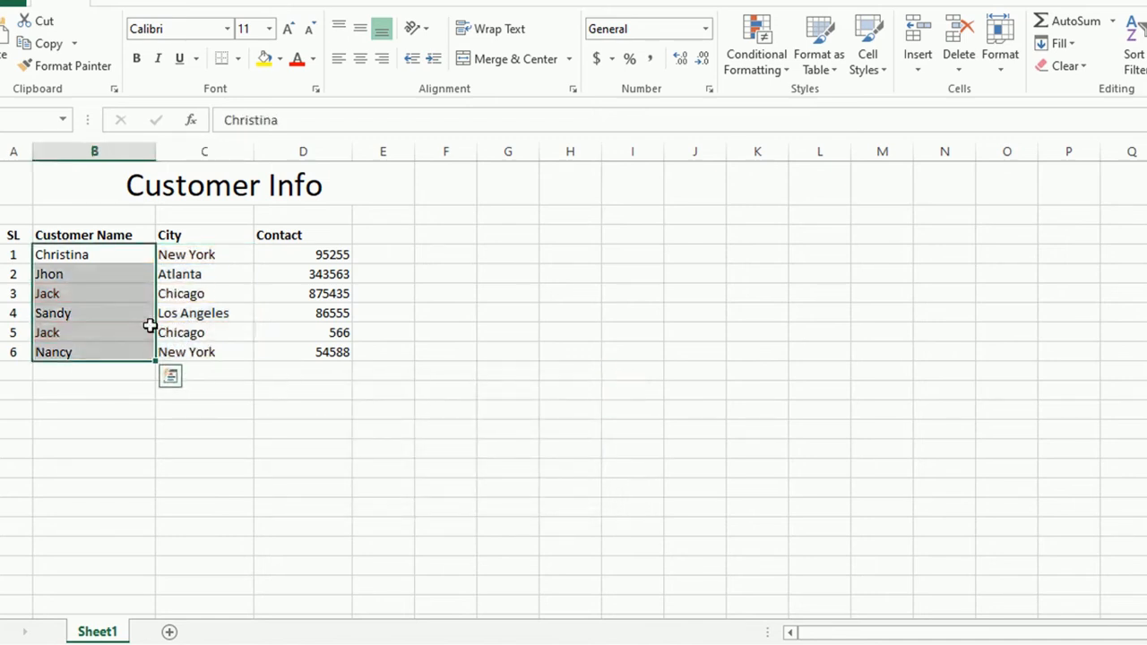
{"action": "left_click", "coordinate": [246, 391]}
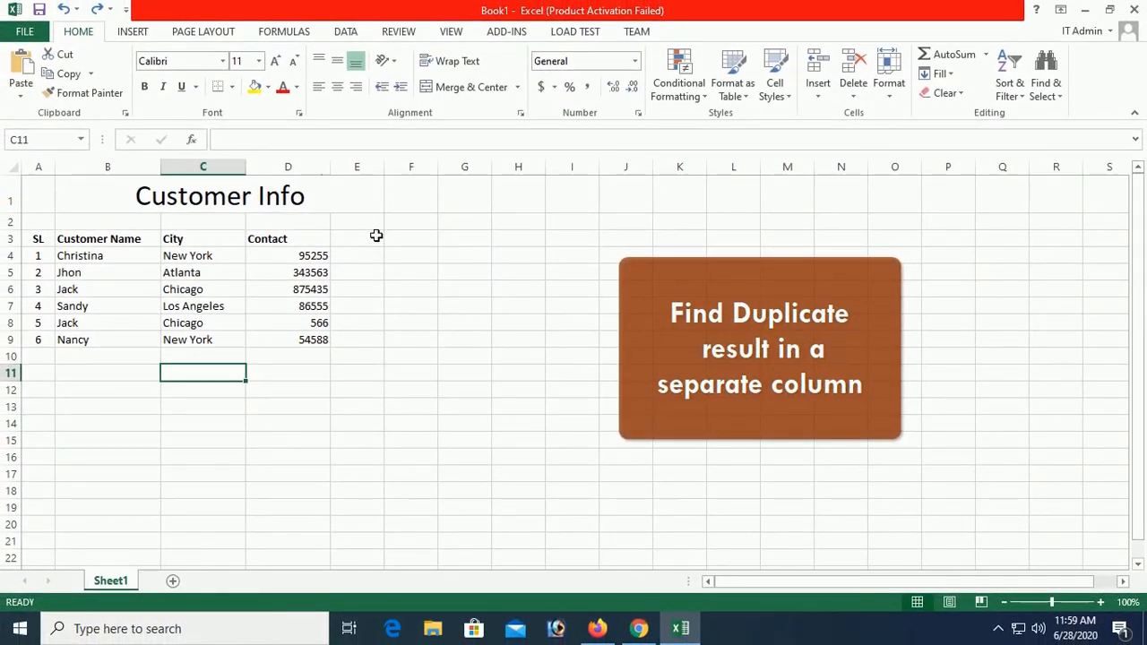
Step: Widen column E and enter the heading Find Duplicate in E3
{"action": "left_click", "coordinate": [377, 236]}
{"action": "left_click_drag", "start_coordinate": [385, 167], "coordinate": [430, 169]}
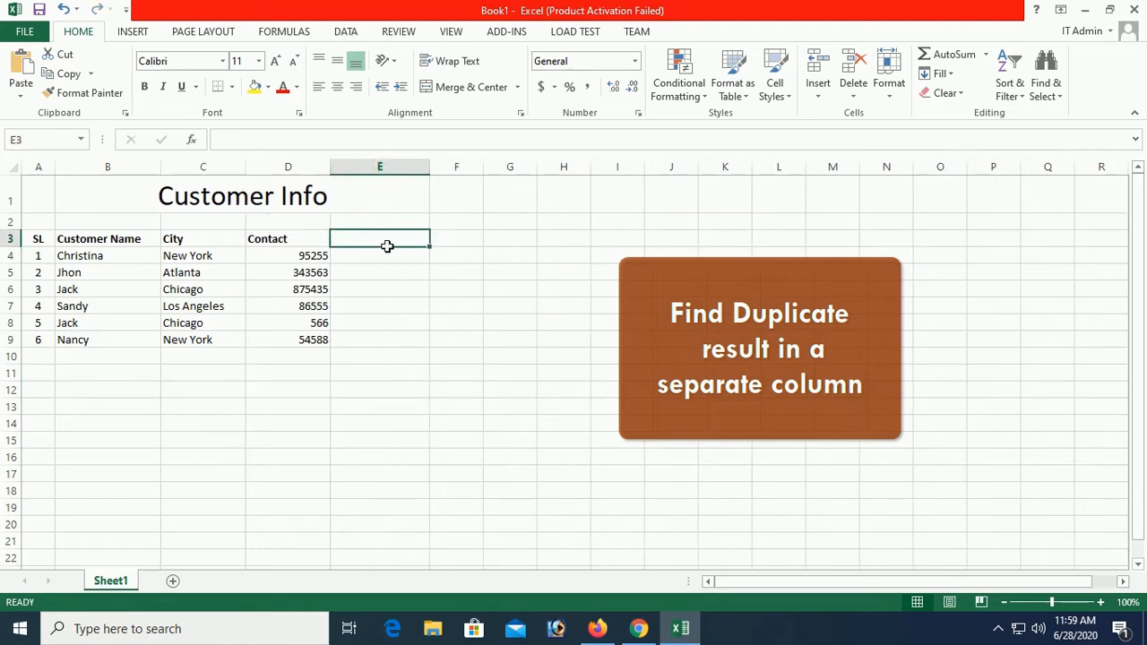
{"action": "type", "text": "Find "}
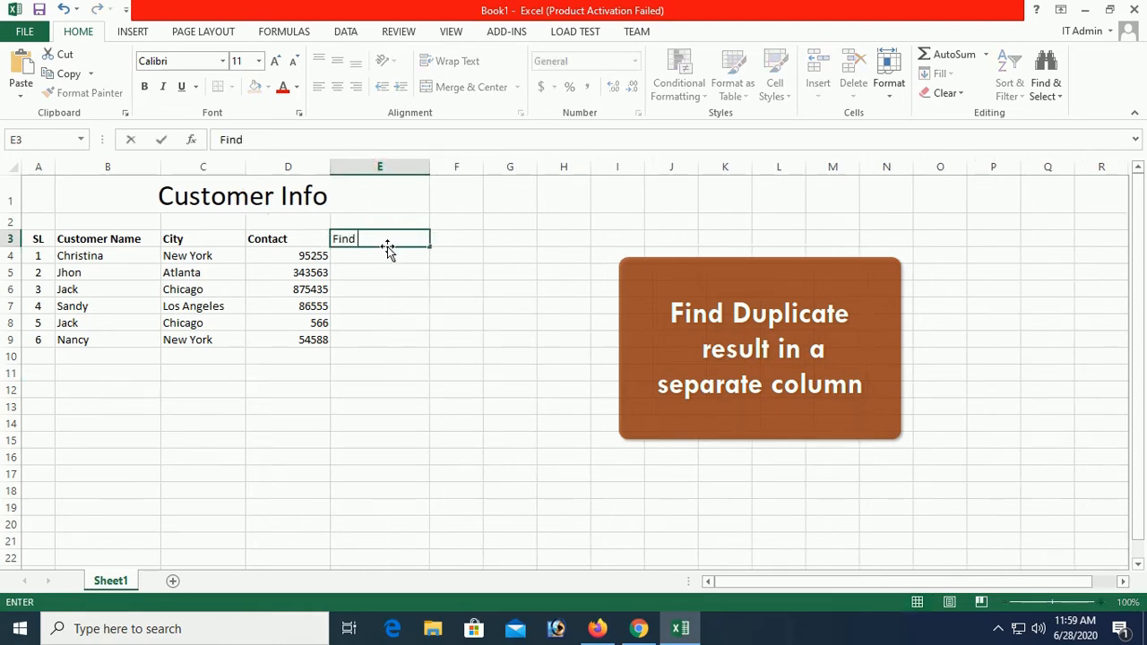
{"action": "type", "text": "Duplicate"}
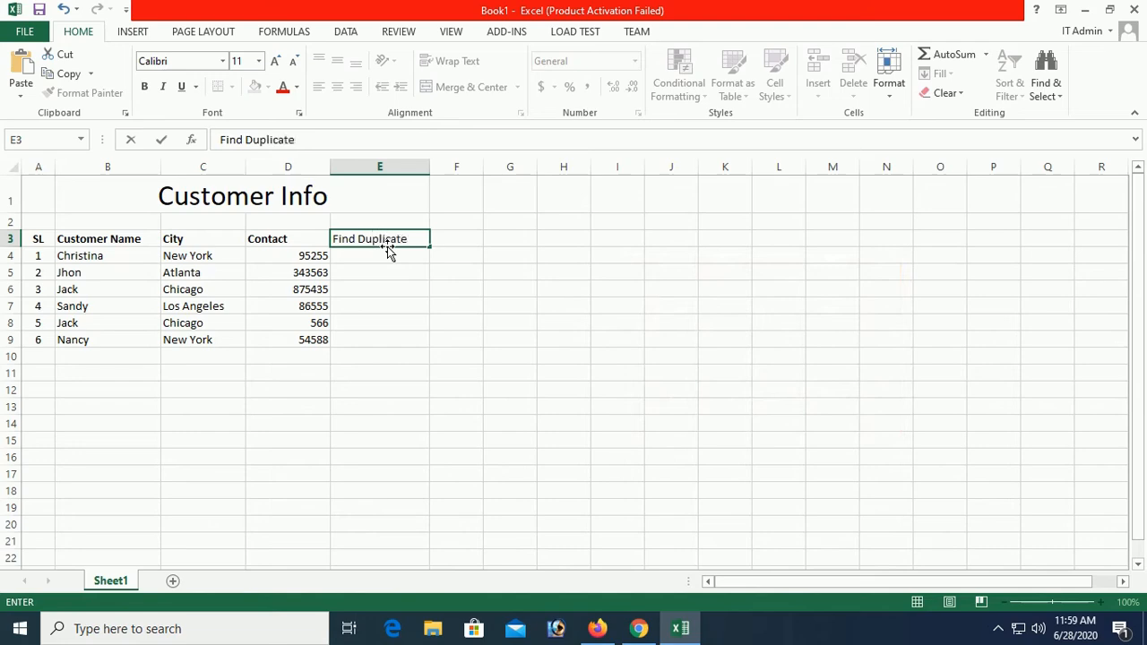
Step: Start a COUNTIF formula in E4 under the Find Duplicate heading
{"action": "left_click", "coordinate": [389, 257]}
{"action": "type", "text": "=C"}
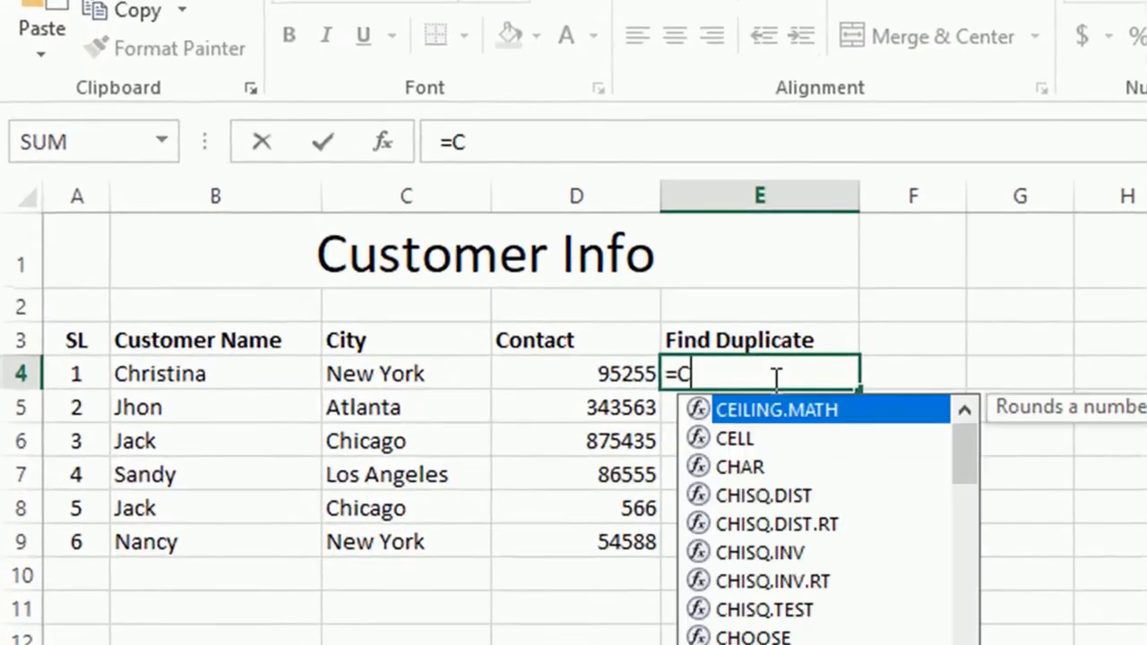
{"action": "type", "text": "ou"}
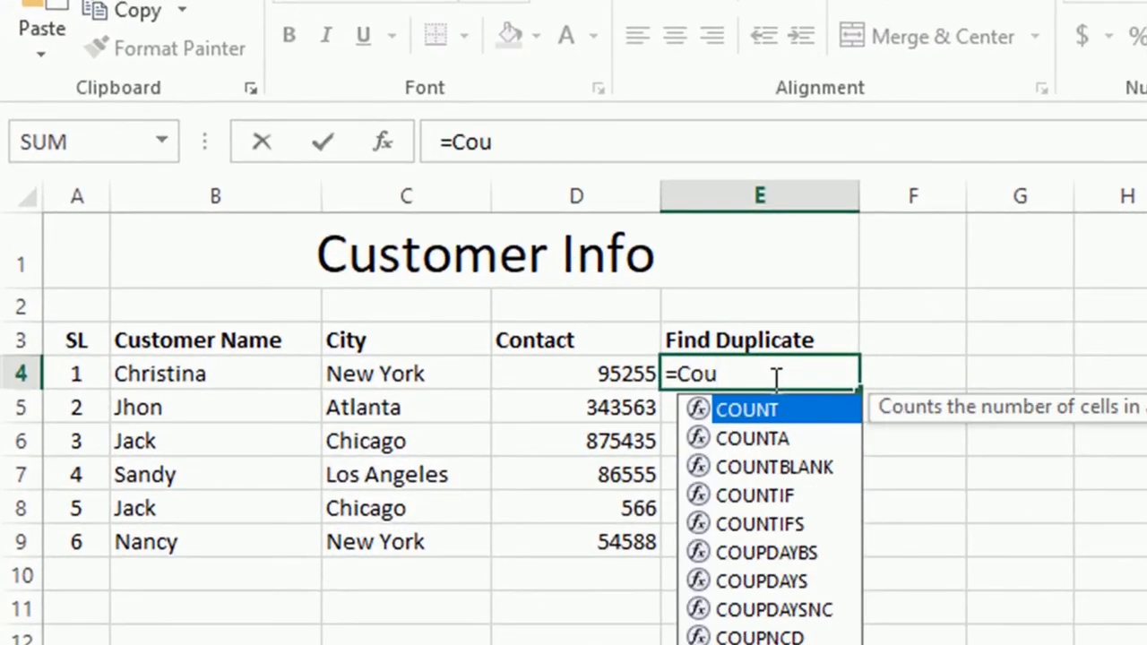
{"action": "double_click", "coordinate": [781, 495]}
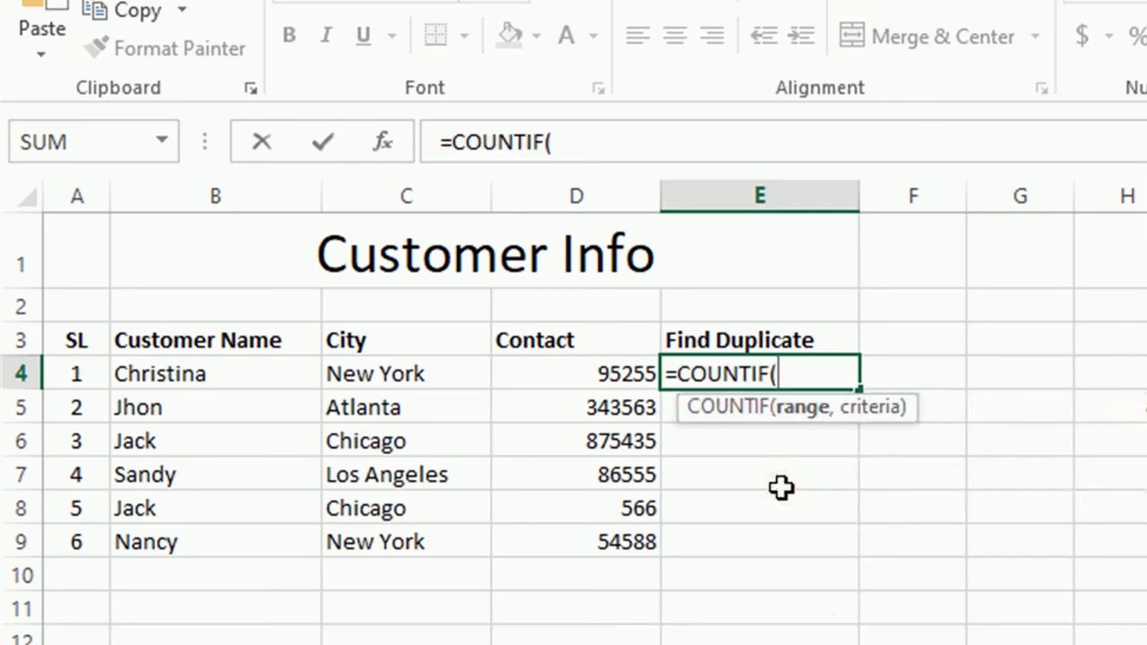
{"action": "type", "text": "A:A"}
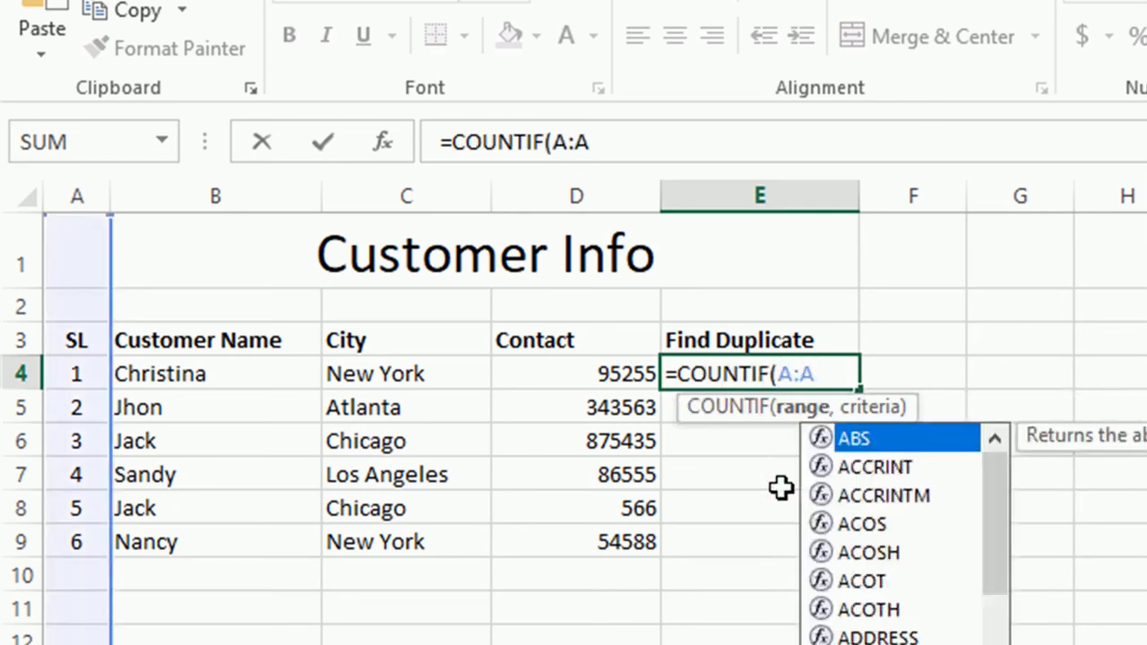
{"action": "key", "text": "BackSpace"}
{"action": "key", "text": "BackSpace"}
{"action": "key", "text": "BackSpace"}
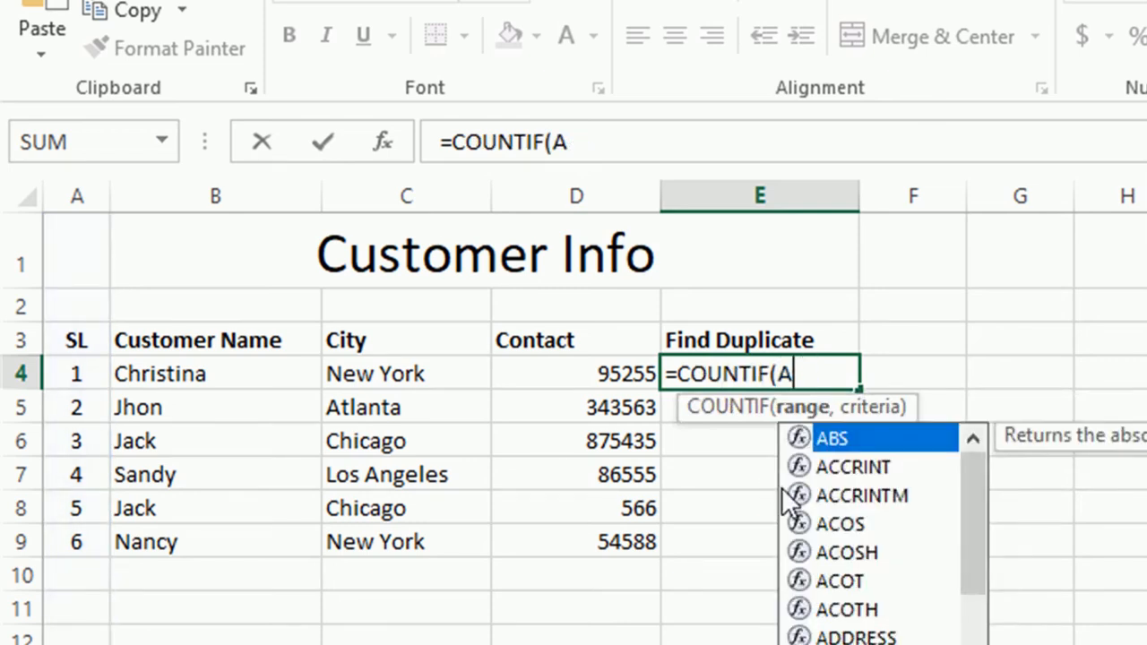
Step: Complete the formula in E4 as =COUNTIF(B:B,B4)>1 to check whether the customer name is repeated
{"action": "type", "text": "B:B"}
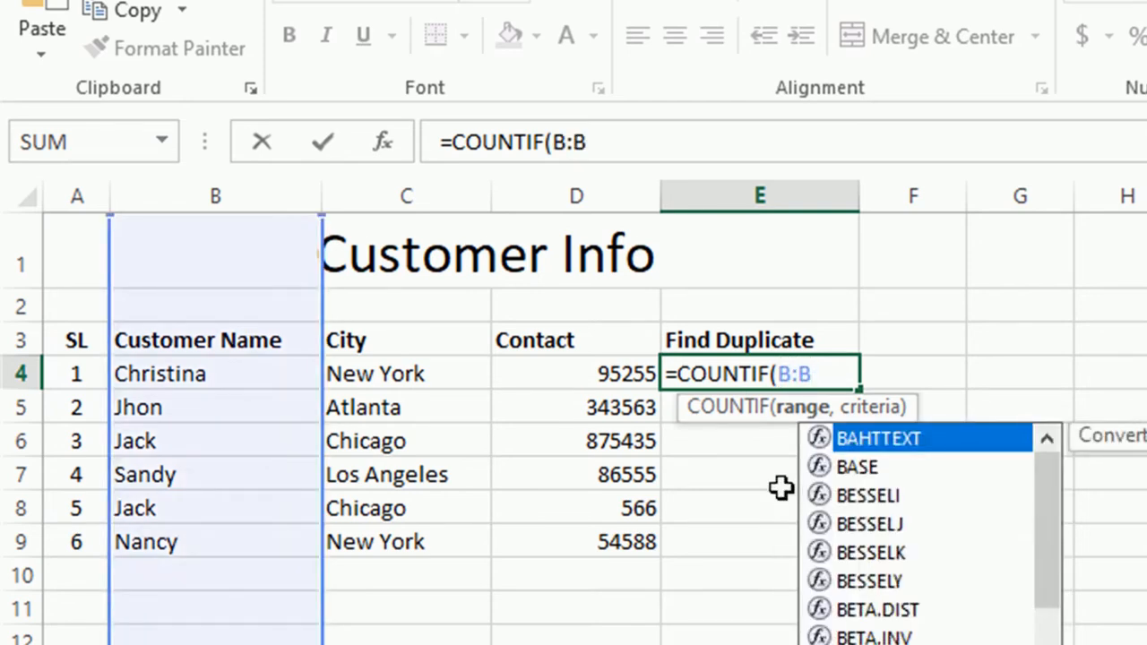
{"action": "type", "text": ","}
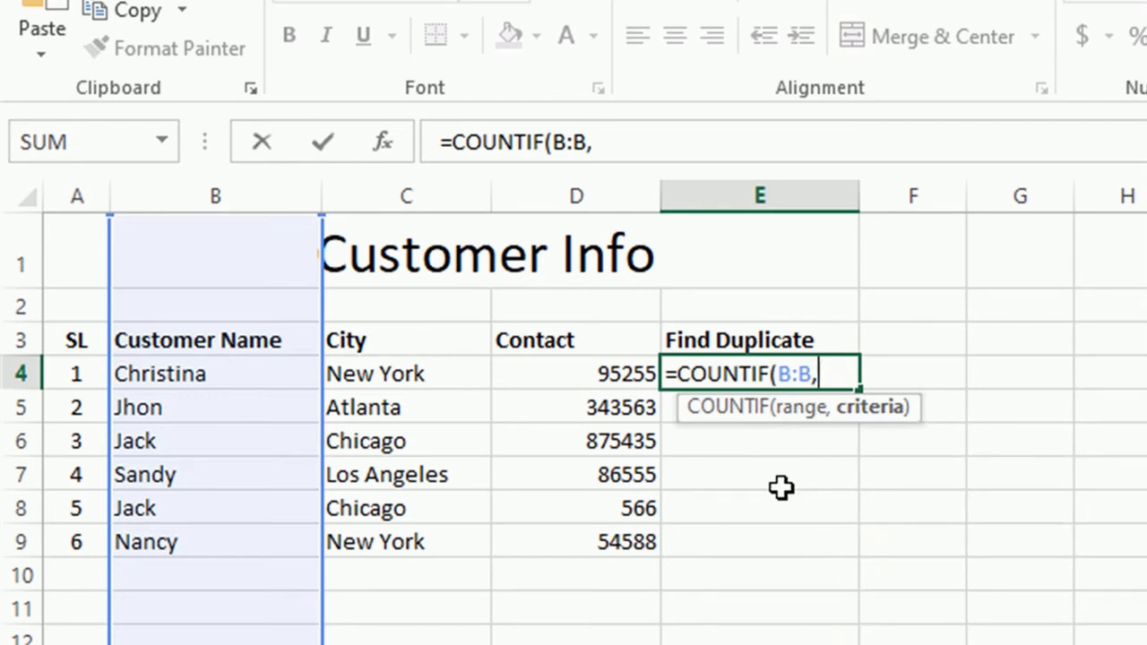
{"action": "type", "text": "B4"}
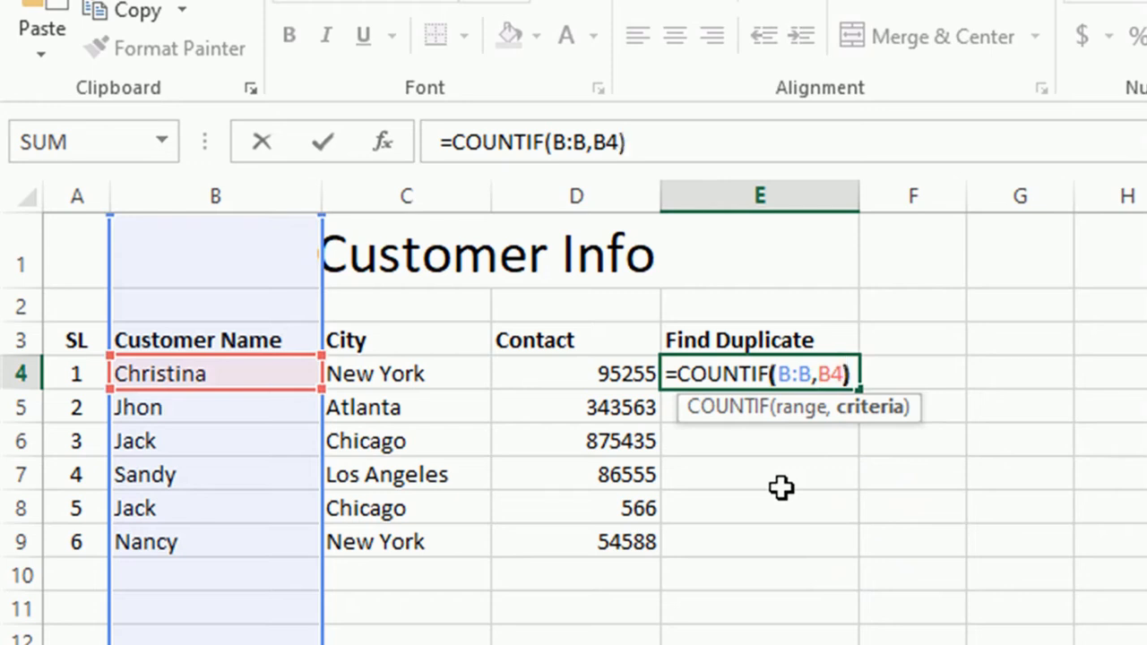
{"action": "left_click", "coordinate": [854, 373]}
{"action": "type", "text": ")"}
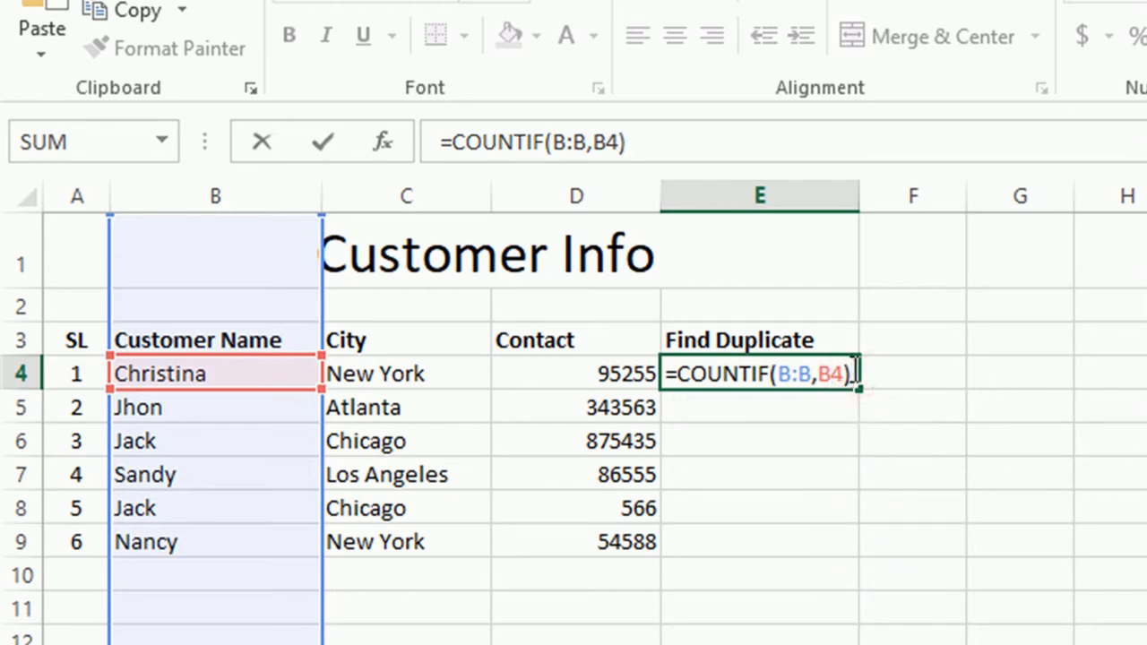
{"action": "type", "text": ">1"}
{"action": "key", "text": "Return"}
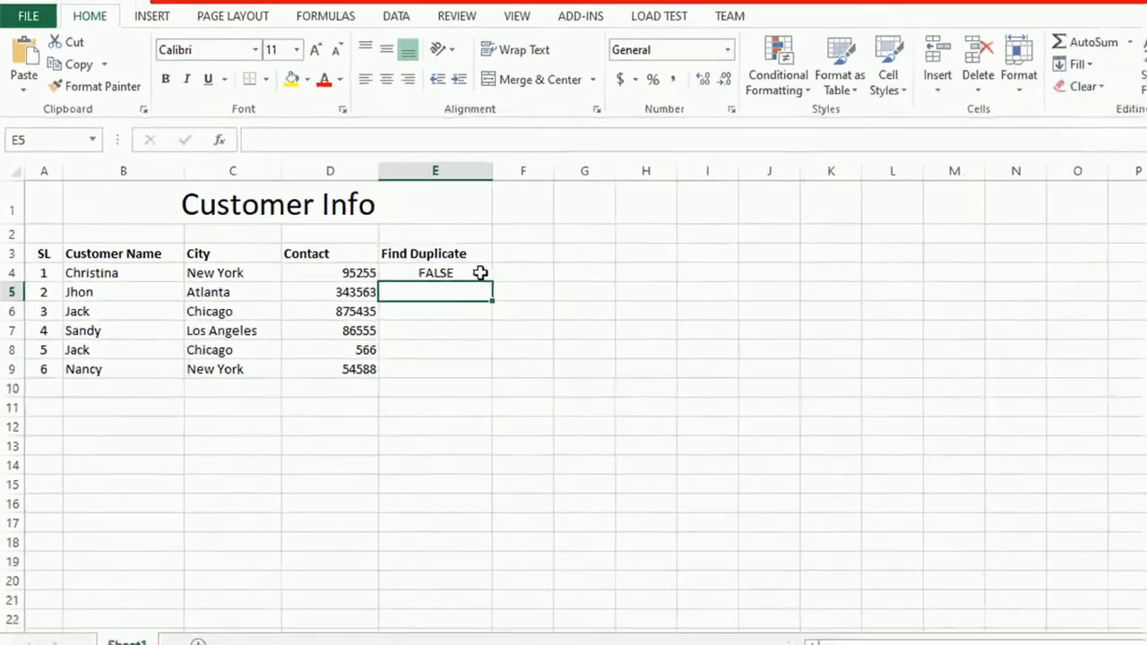
{"action": "left_click", "coordinate": [854, 381]}
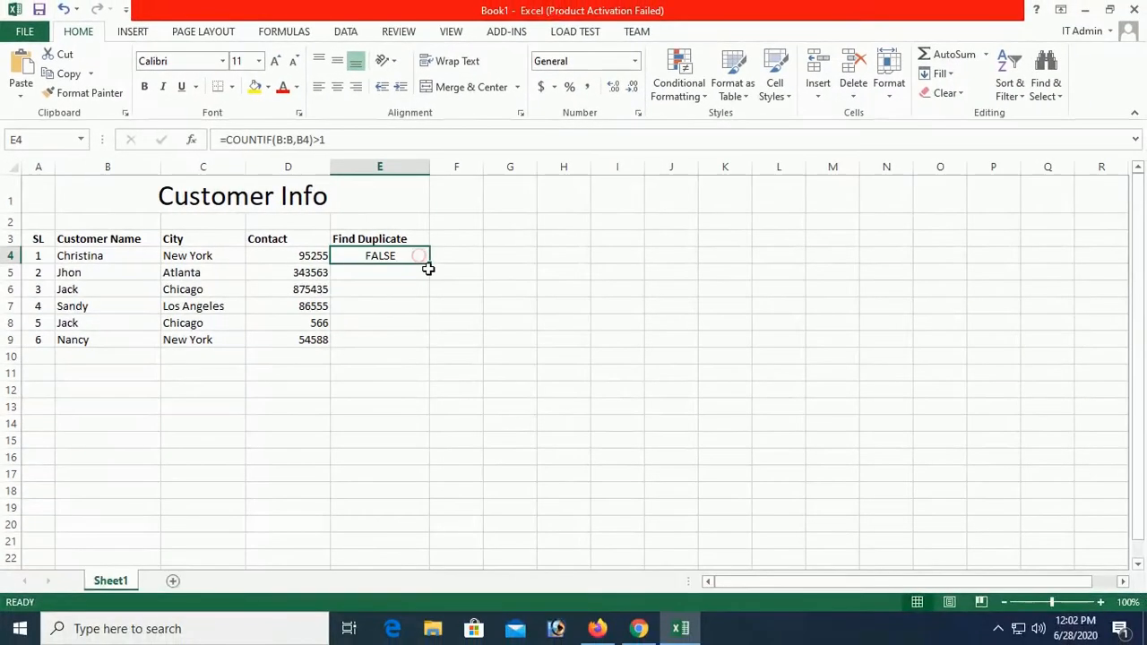
Step: Copy the COUNTIF formula from E4 down through E9 for the remaining customers
{"action": "left_click_drag", "start_coordinate": [429, 266], "coordinate": [436, 341]}
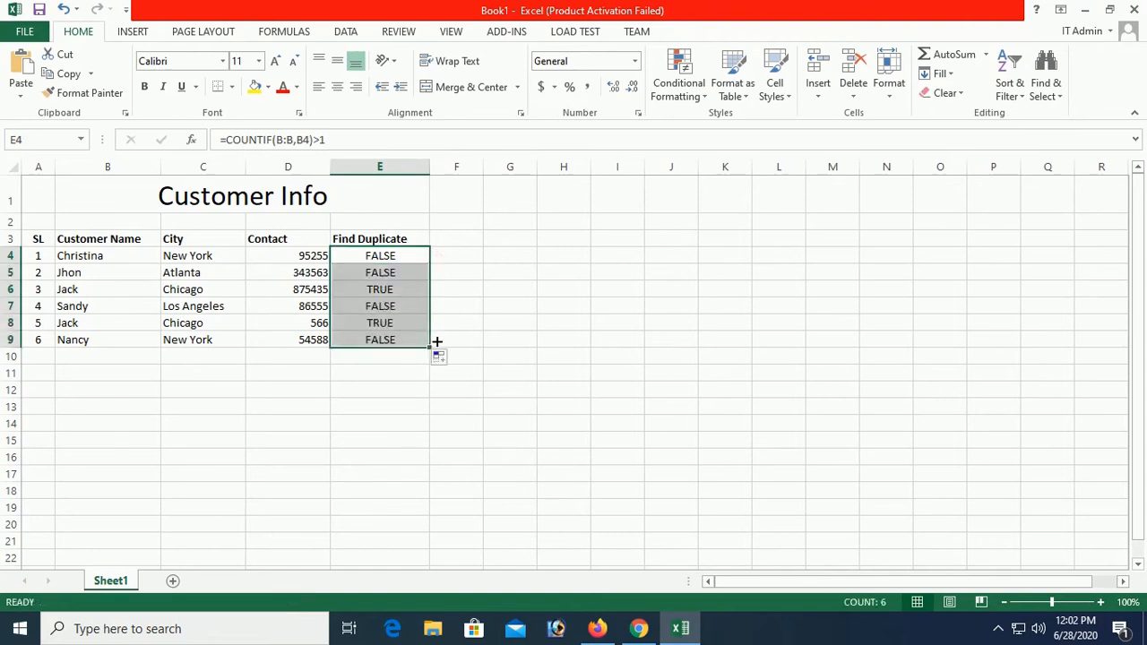
{"action": "left_click", "coordinate": [390, 259]}
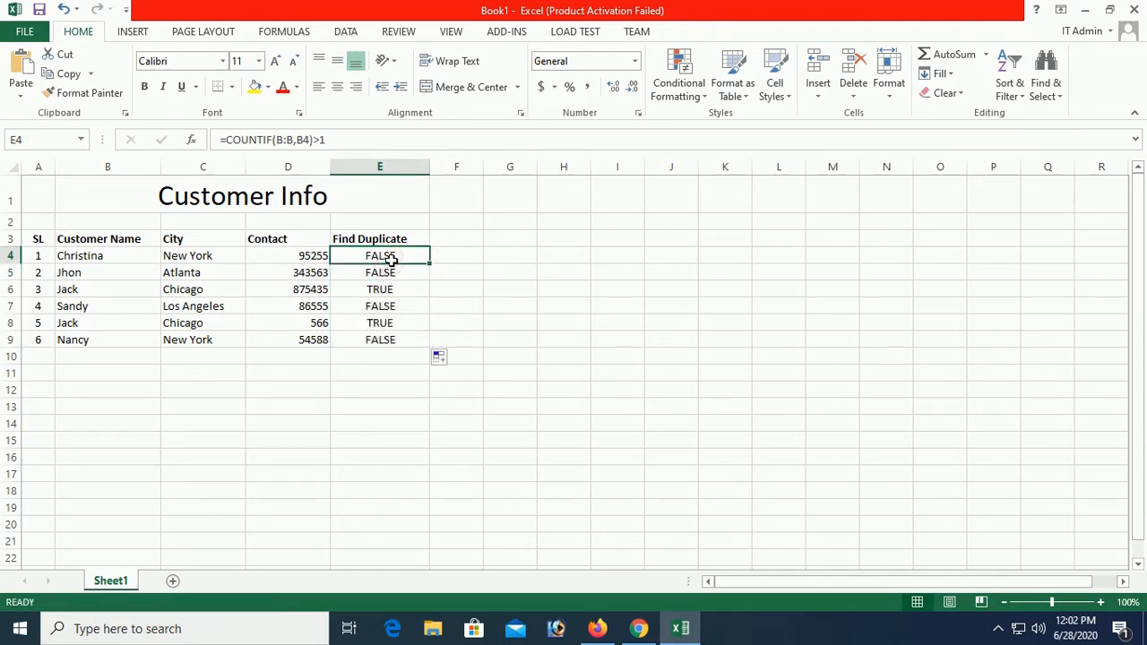
Step: Highlight duplicate customer names in B4:B9 with Light Red Fill with Dark Red Text using conditional formatting
{"action": "left_click_drag", "start_coordinate": [99, 258], "coordinate": [116, 335]}
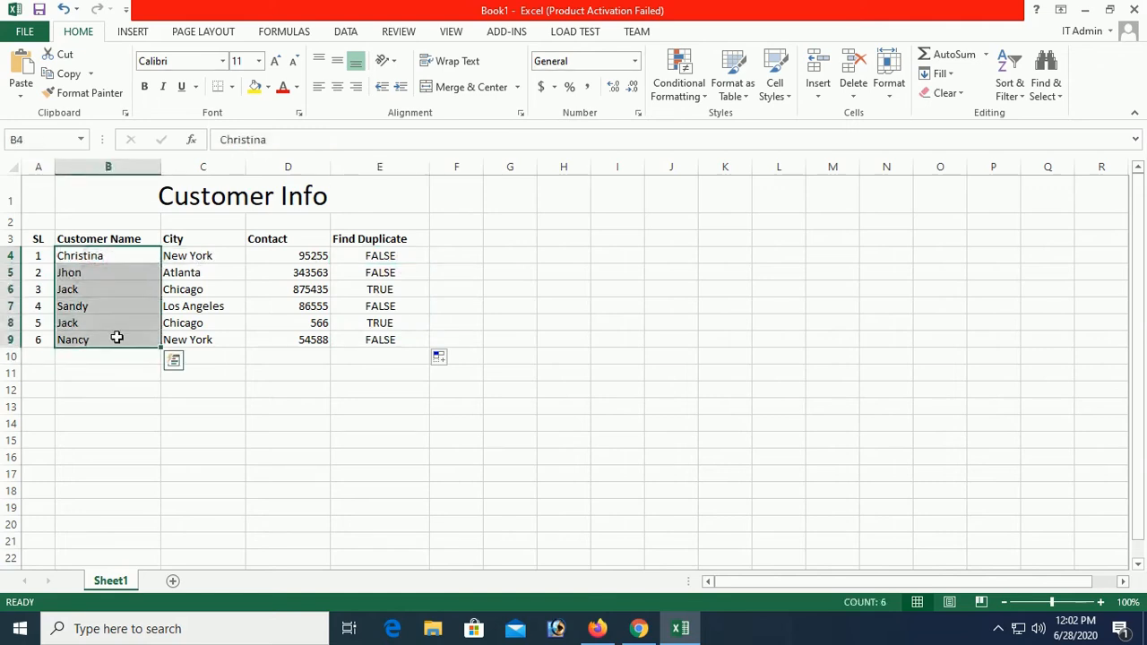
{"action": "left_click", "coordinate": [690, 90]}
{"action": "mouse_move", "coordinate": [729, 123]}
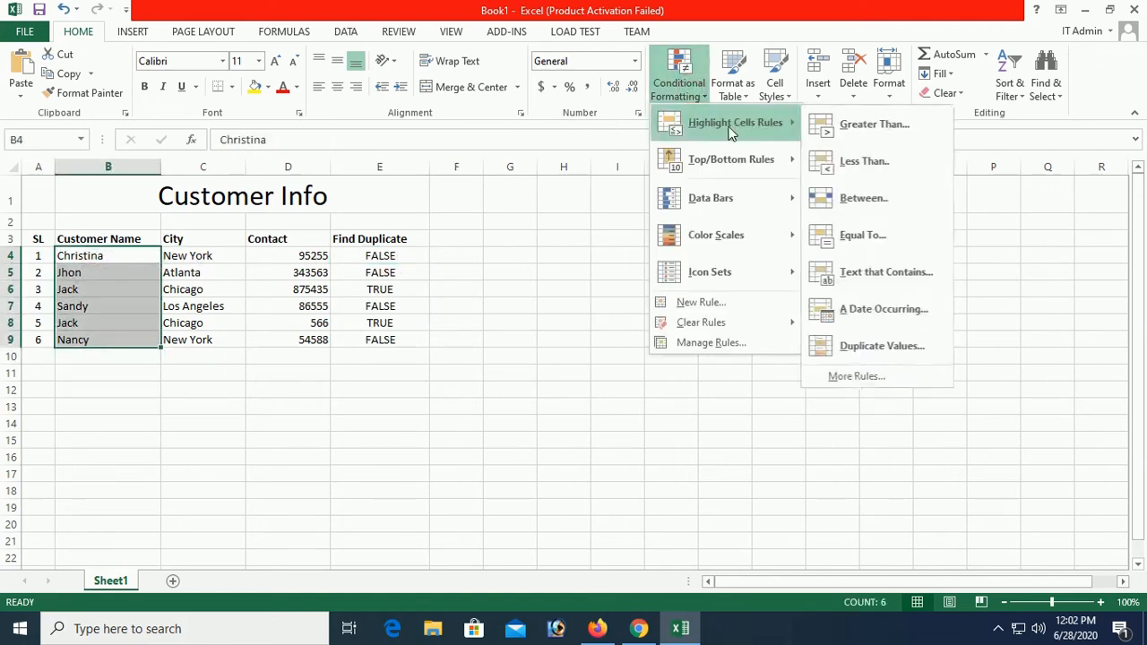
{"action": "left_click", "coordinate": [875, 345]}
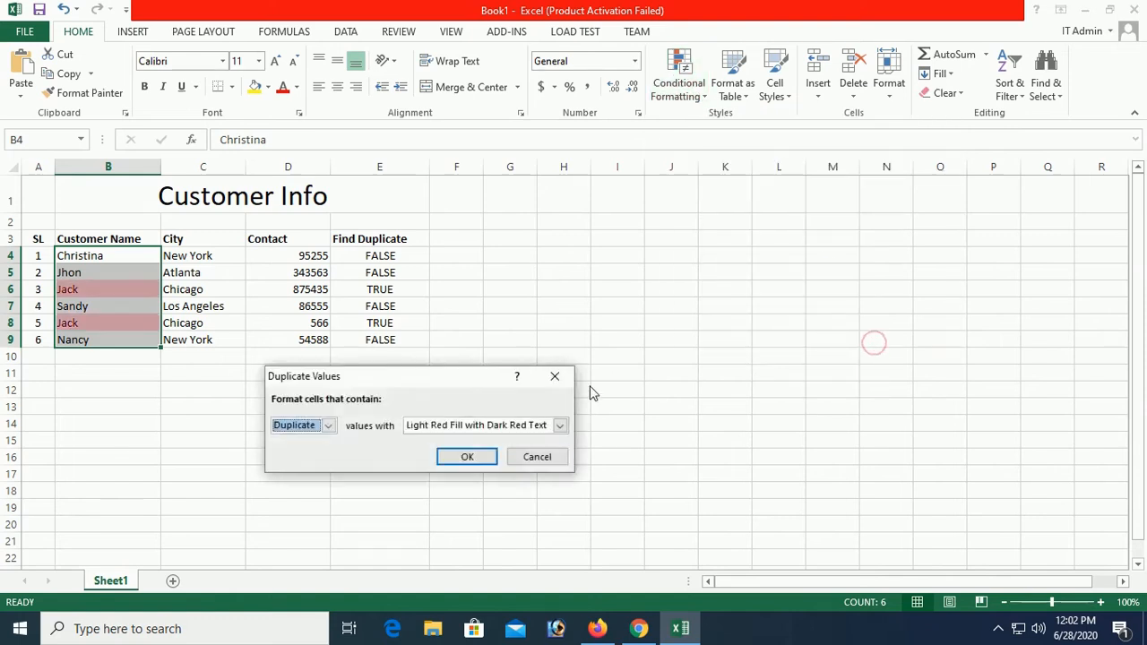
{"action": "left_click", "coordinate": [470, 455]}
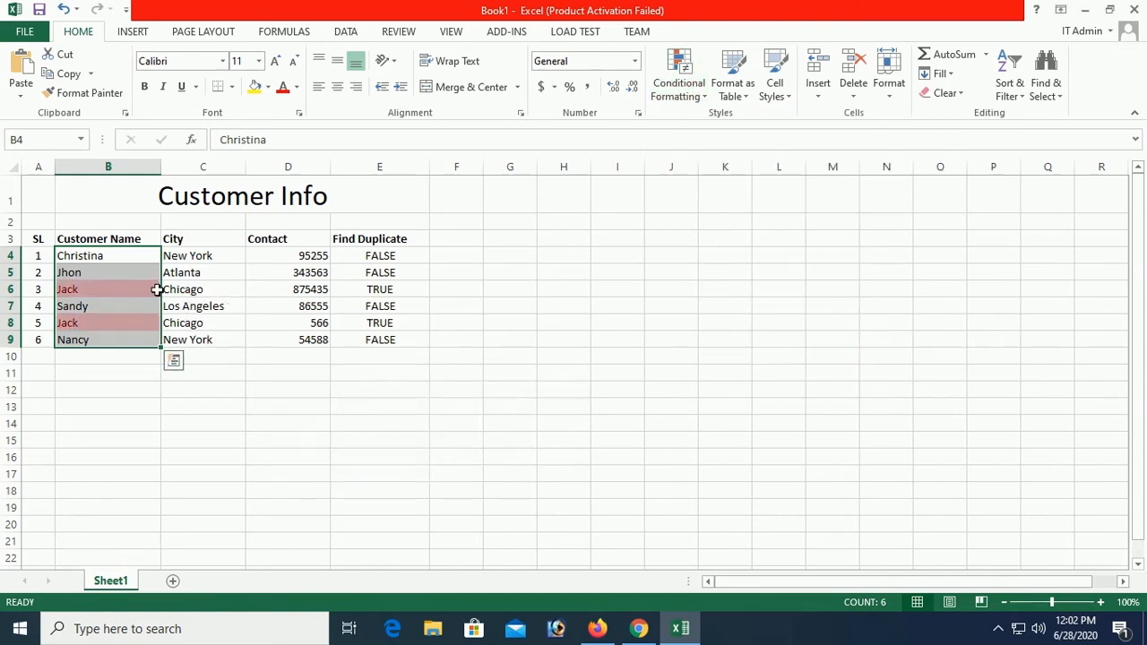
Step: Compare the highlighted customer names with the formula results in the Find Duplicate column, row by row
{"action": "left_click_drag", "start_coordinate": [157, 290], "coordinate": [371, 292]}
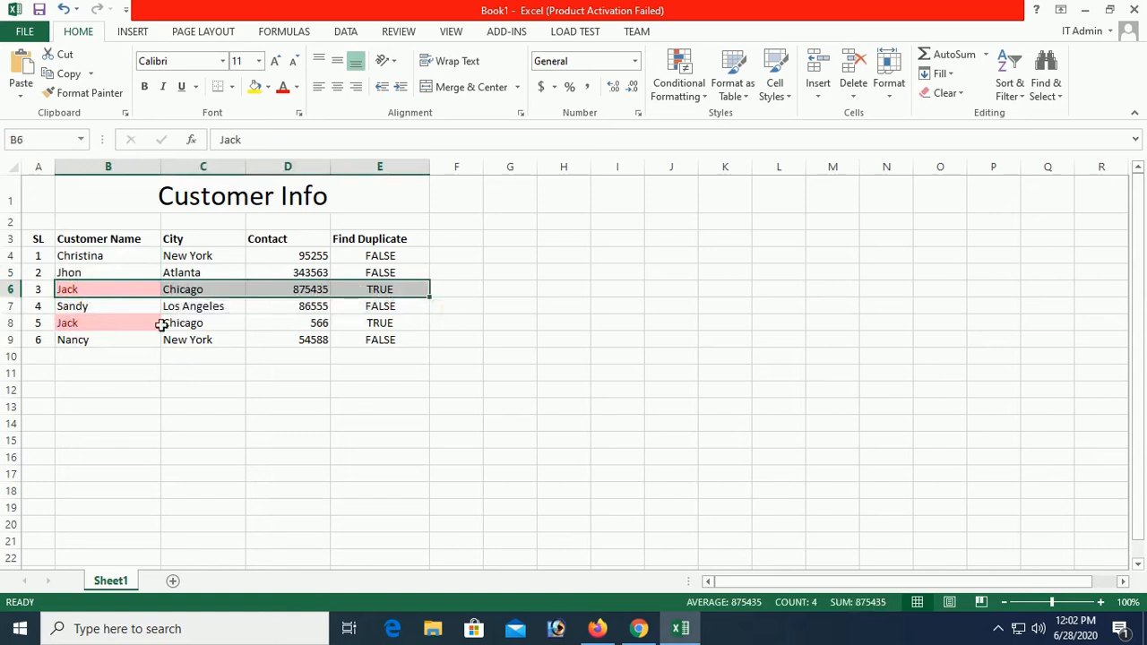
{"action": "left_click_drag", "start_coordinate": [137, 328], "coordinate": [379, 322]}
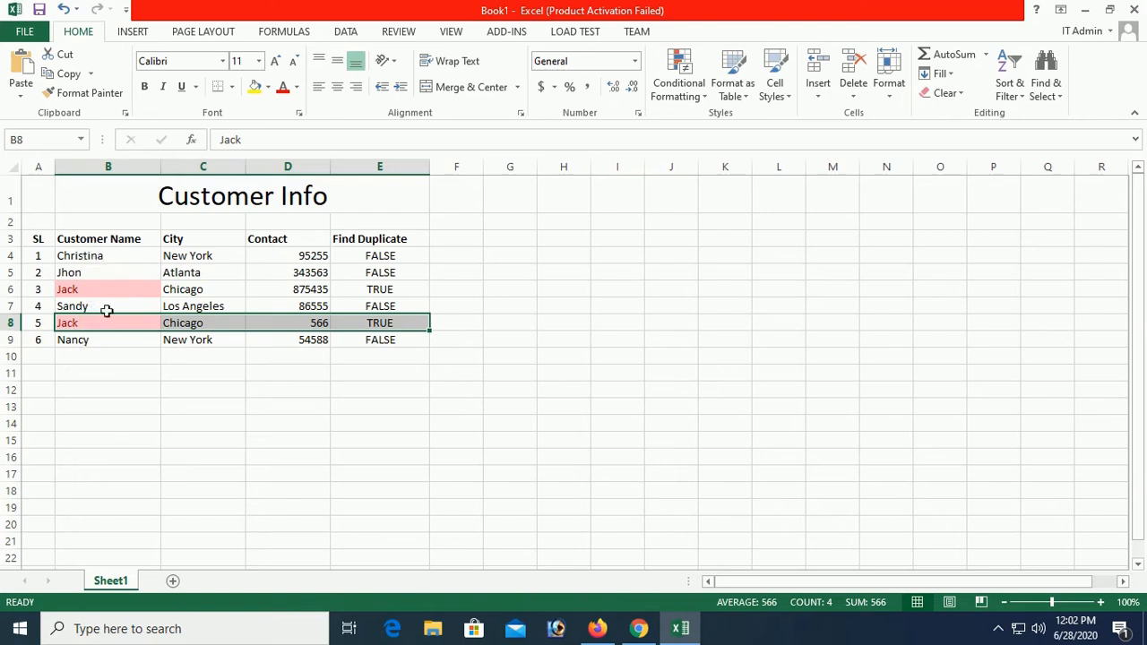
{"action": "left_click", "coordinate": [395, 259]}
{"action": "left_click", "coordinate": [395, 273]}
{"action": "left_click", "coordinate": [396, 307]}
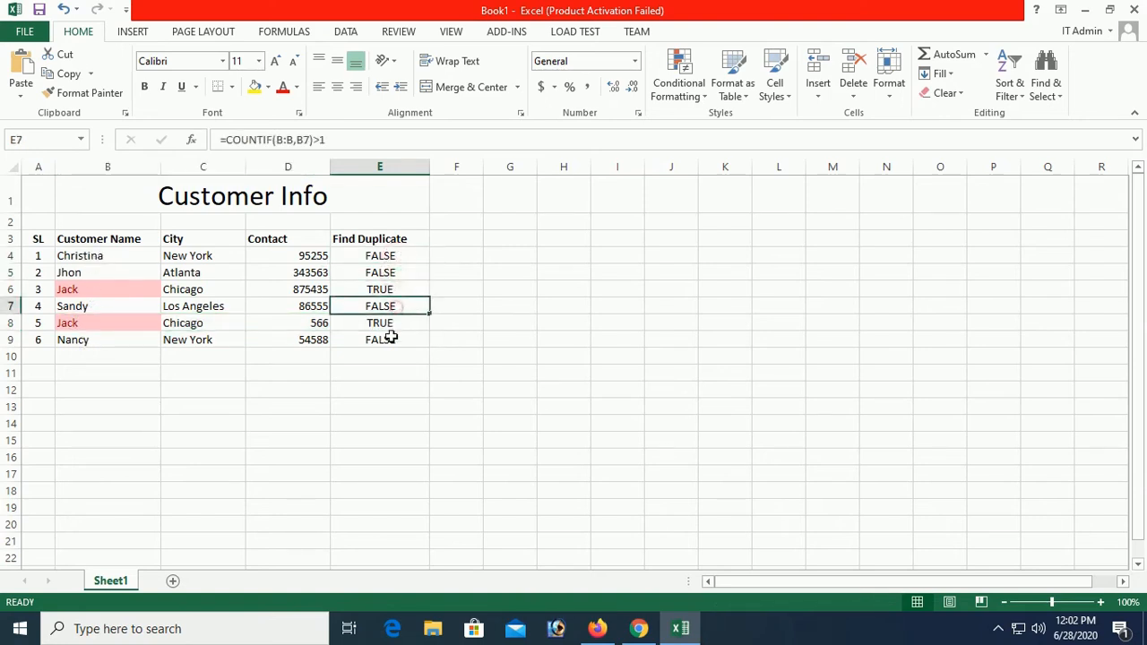
{"action": "left_click", "coordinate": [389, 327]}
{"action": "left_click", "coordinate": [389, 337]}
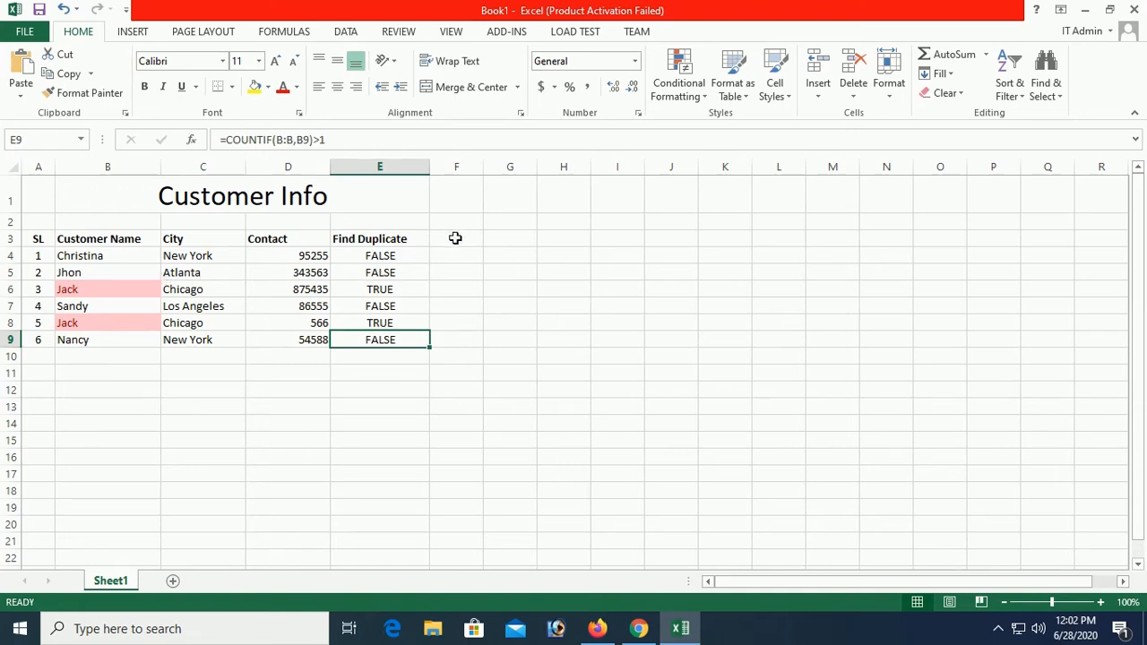
Step: Widen column F and enter the heading Find Duplicate in City in F3
{"action": "left_click", "coordinate": [455, 238]}
{"action": "left_click_drag", "start_coordinate": [483, 167], "coordinate": [686, 168]}
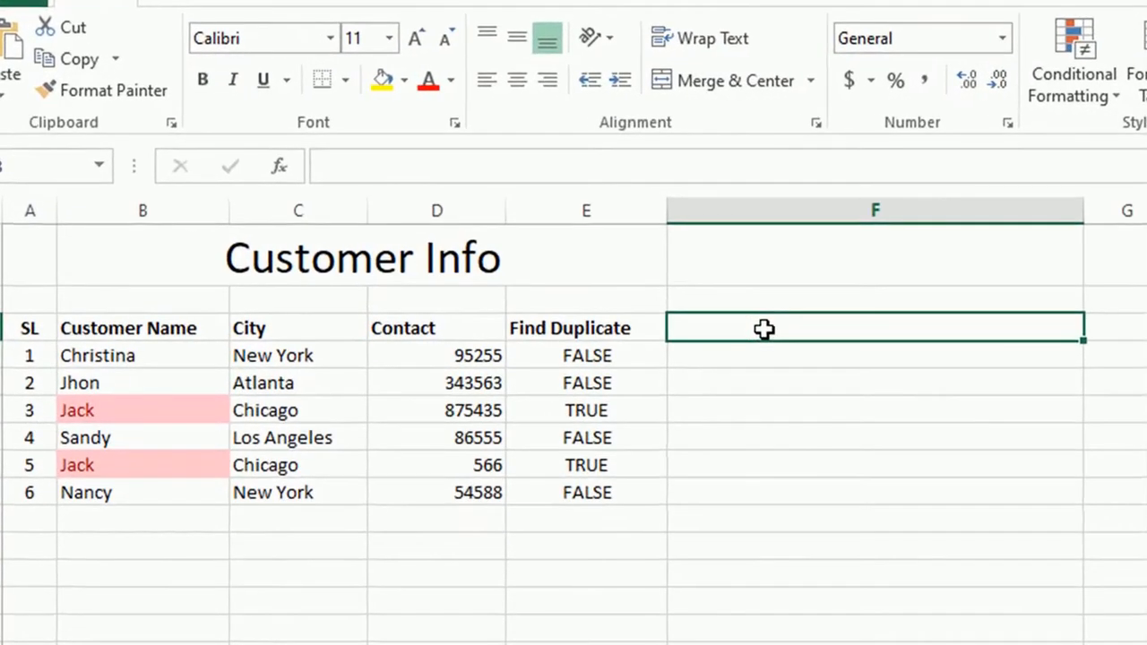
{"action": "type", "text": "Find"}
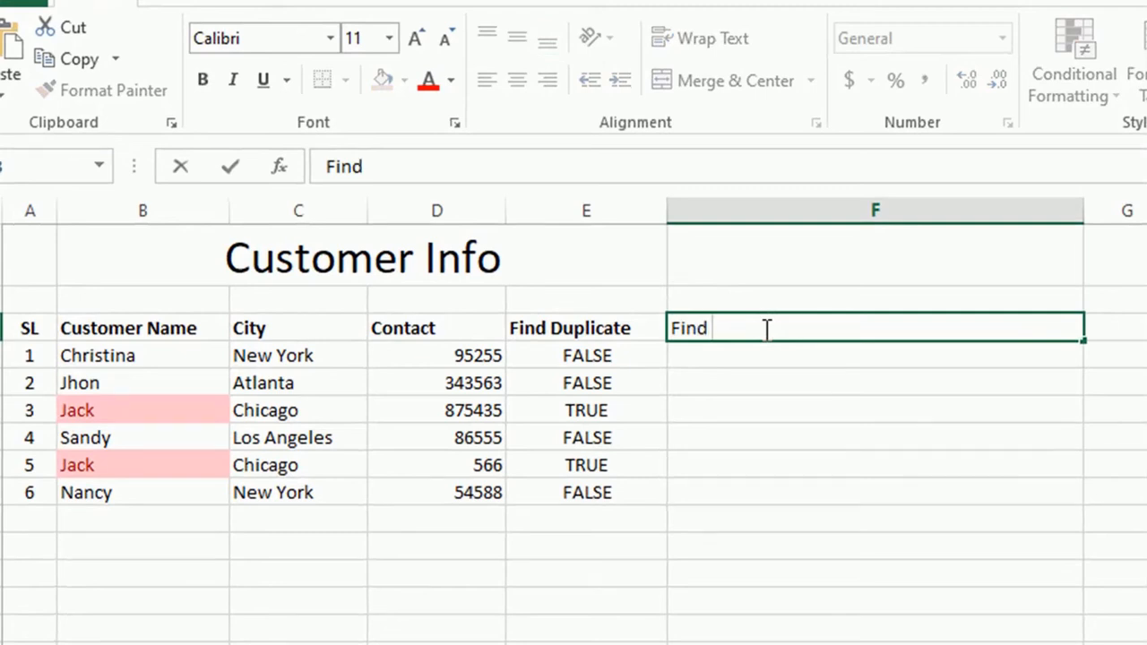
{"action": "type", "text": " Duplicate in C"}
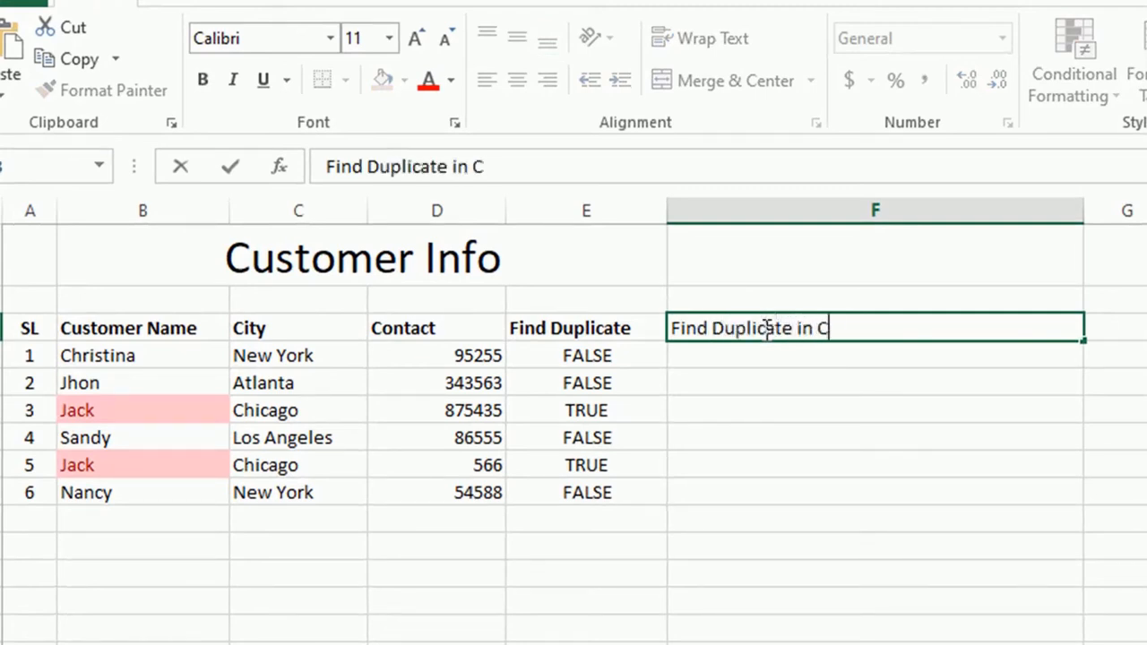
{"action": "type", "text": "ity"}
Step: Enter =COUNTIF(C:C,C4)>1 in F4 to check whether the city is repeated
{"action": "left_click", "coordinate": [750, 352]}
{"action": "type", "text": "=Cou"}
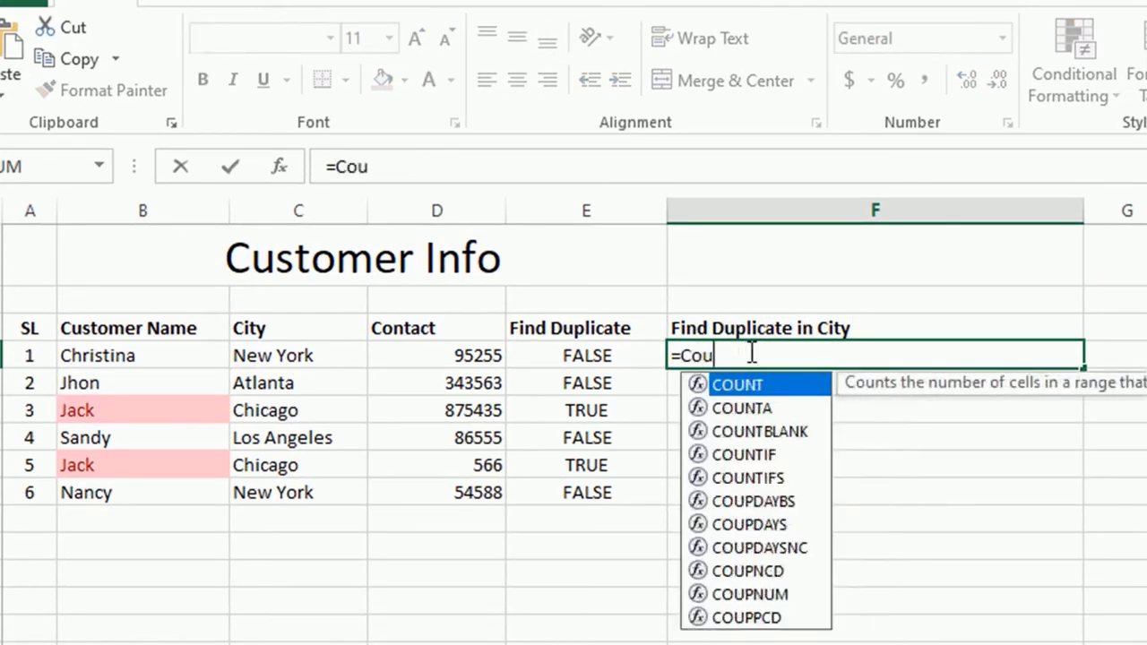
{"action": "type", "text": "nt"}
{"action": "double_click", "coordinate": [754, 453]}
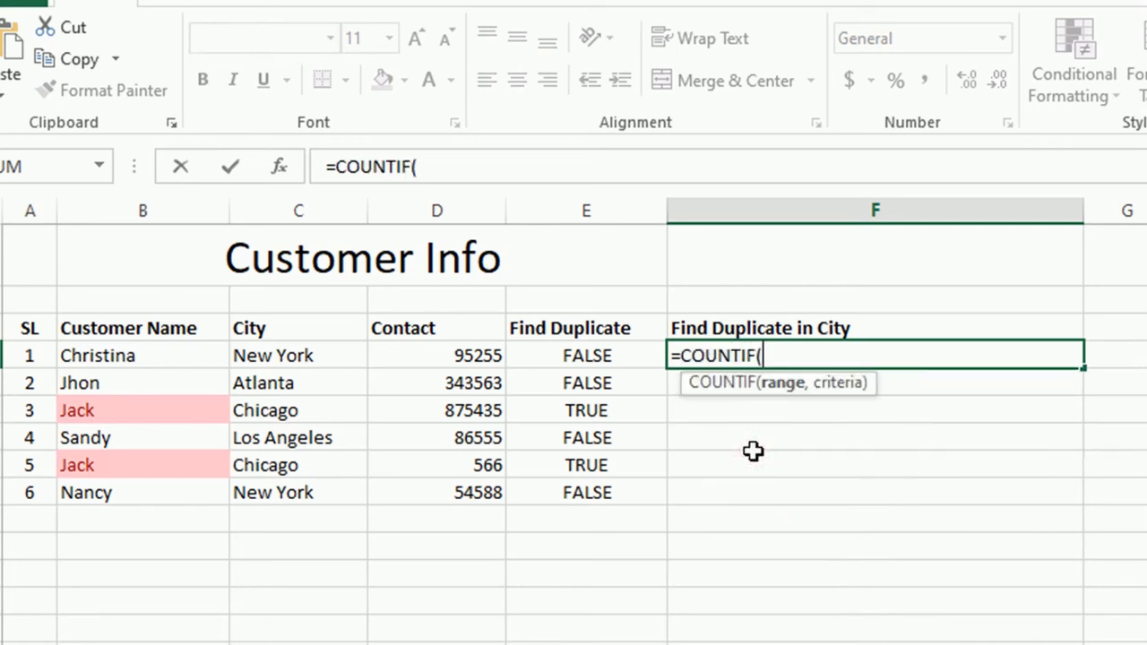
{"action": "type", "text": "C:C"}
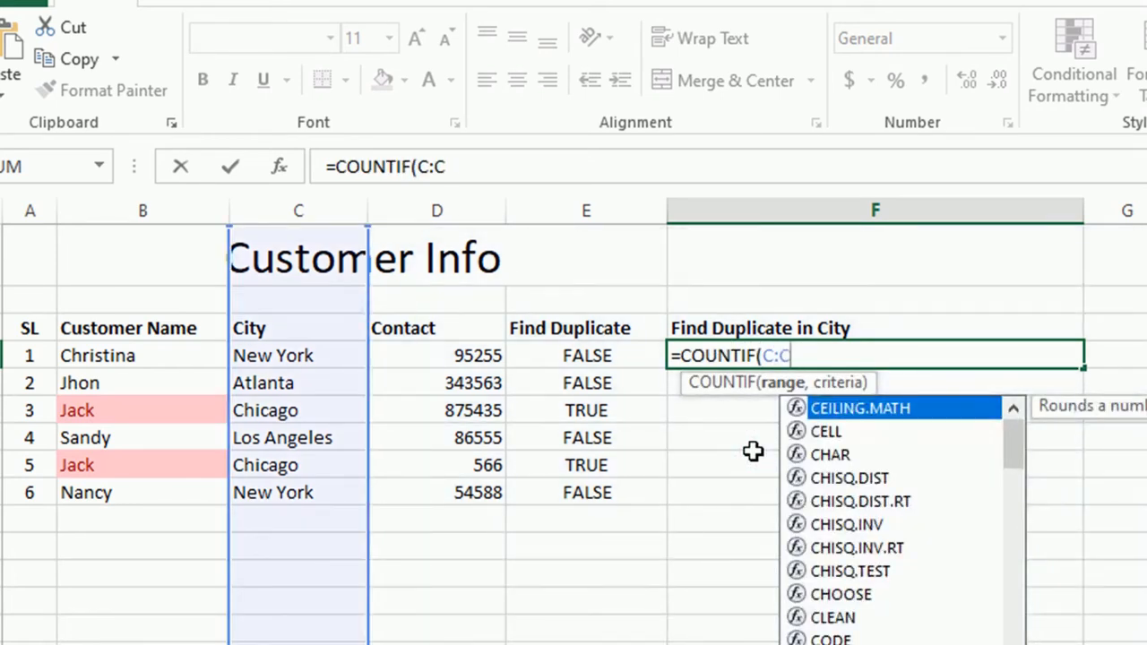
{"action": "type", "text": ","}
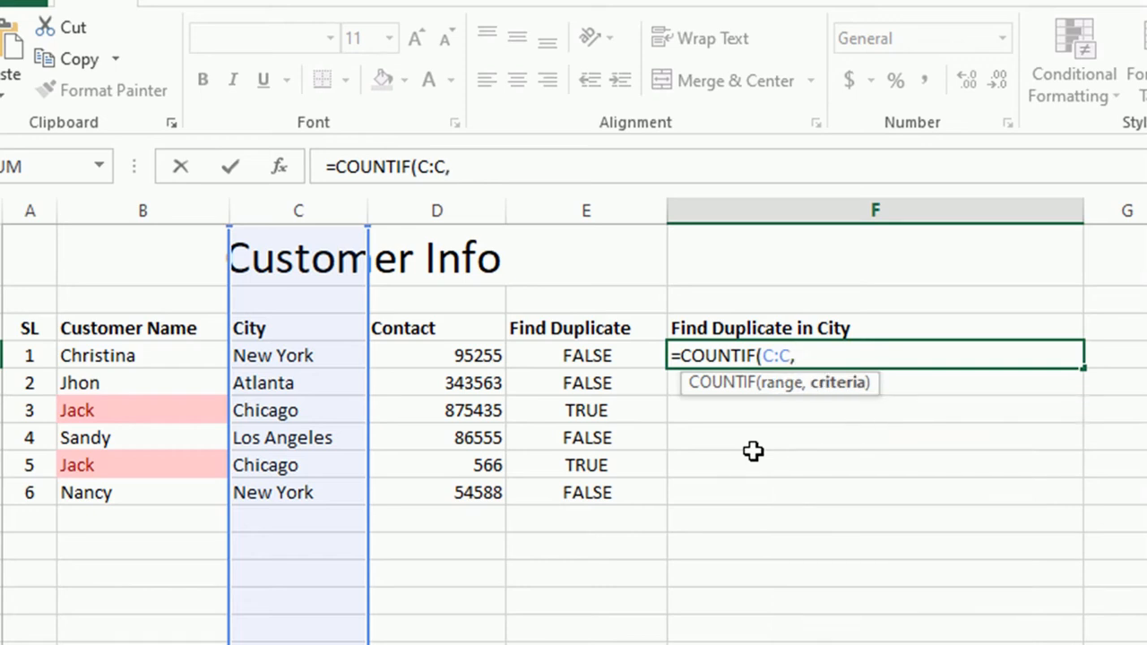
{"action": "type", "text": "C4)"}
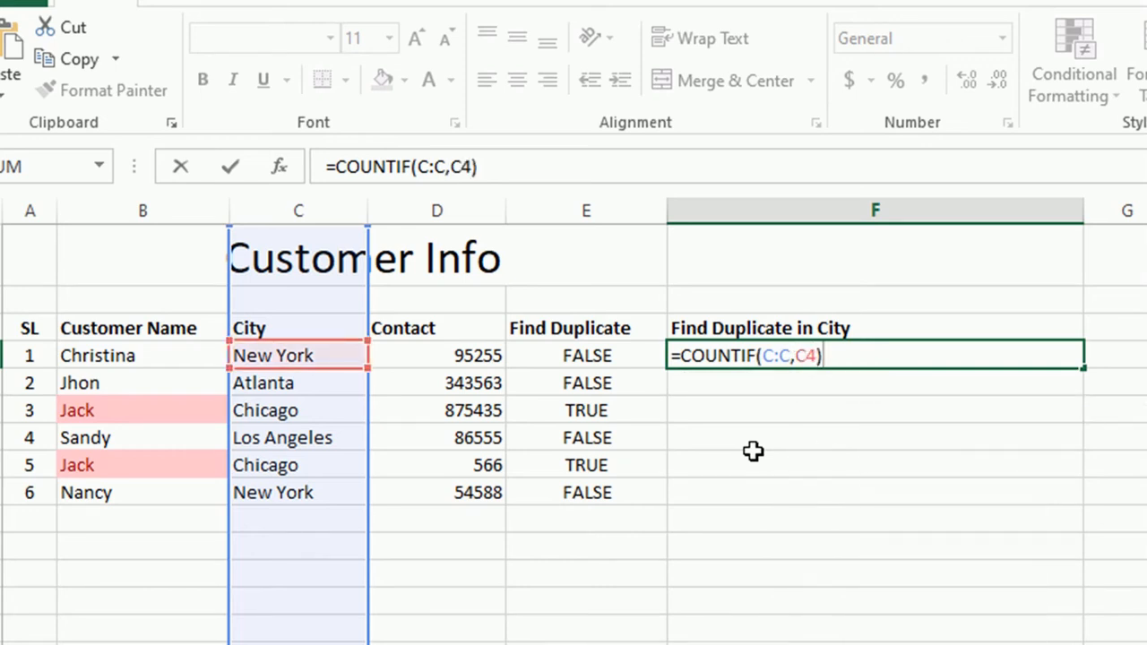
{"action": "type", "text": ">1"}
{"action": "key", "text": "Return"}
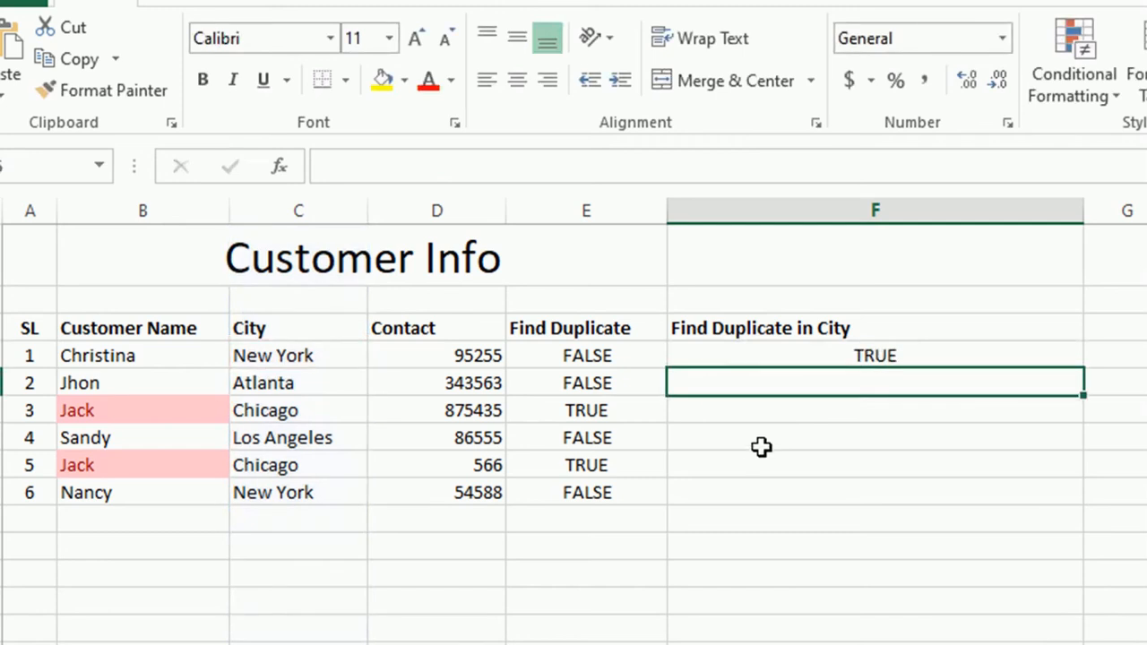
Step: Copy the F4 formula down through F9 and narrow column F to about the width of its heading
{"action": "left_click", "coordinate": [923, 358]}
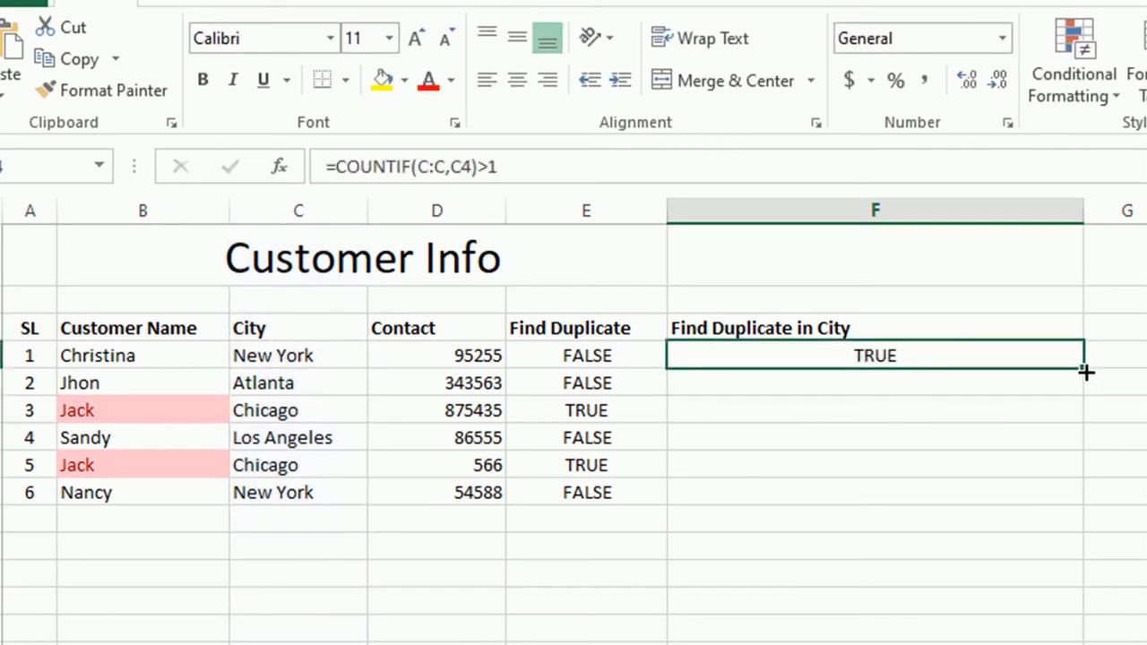
{"action": "left_click_drag", "start_coordinate": [1084, 368], "coordinate": [1087, 507]}
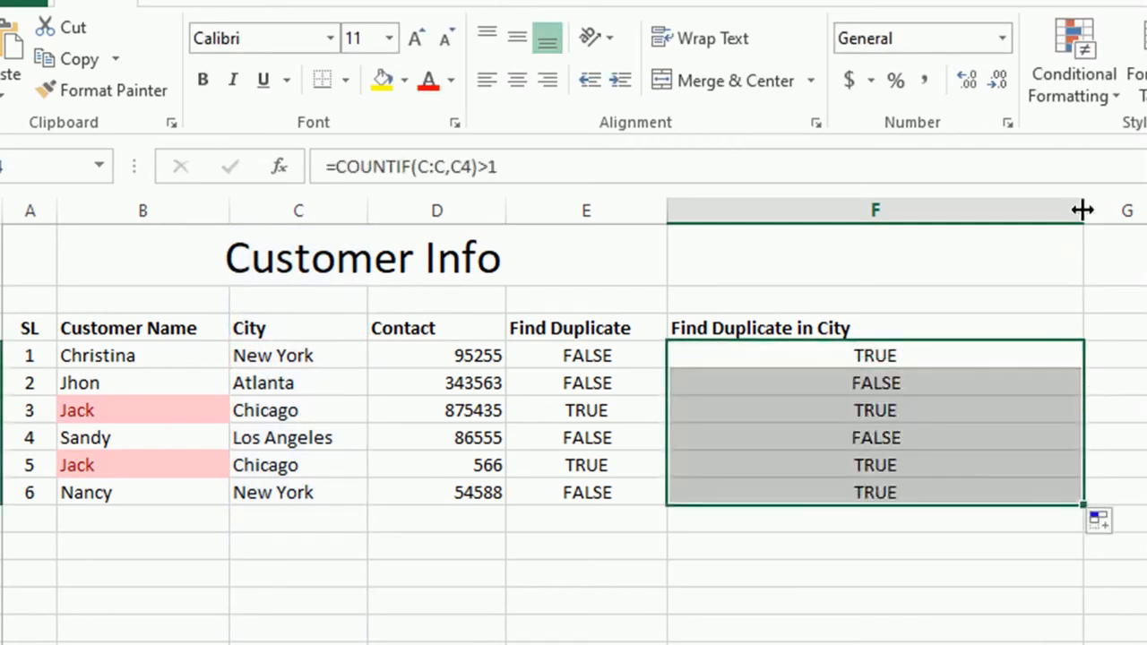
{"action": "left_click_drag", "start_coordinate": [1082, 212], "coordinate": [843, 224]}
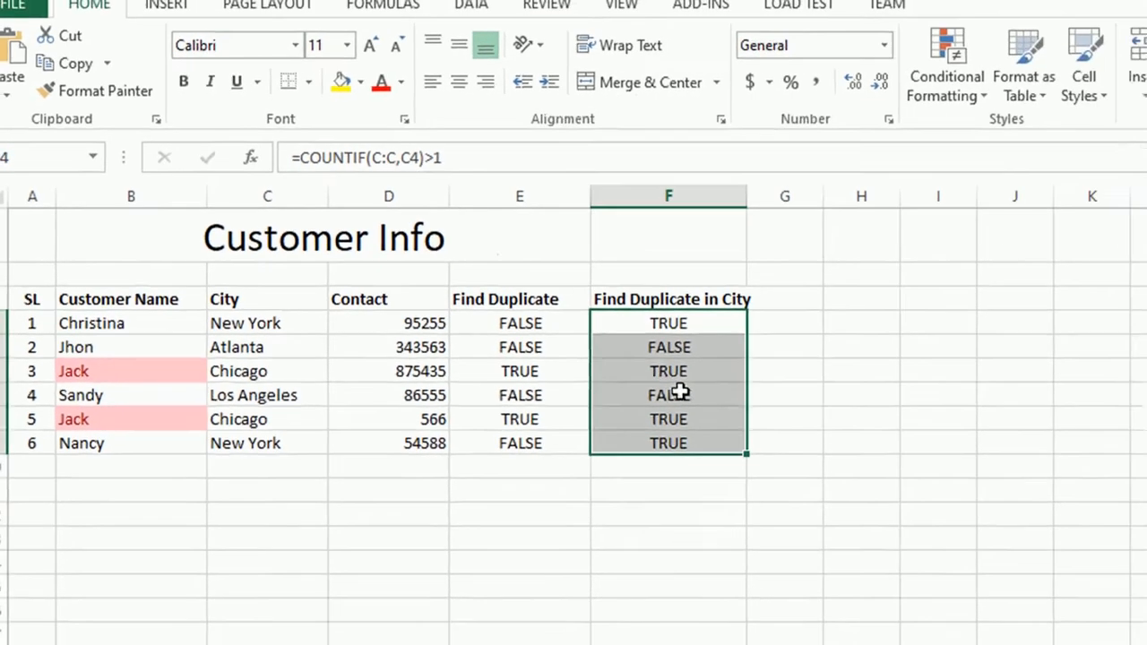
{"action": "left_click", "coordinate": [775, 484]}
Step: Highlight duplicate cities in C4:C9 with Green Fill with Dark Green Text using conditional formatting
{"action": "left_click_drag", "start_coordinate": [173, 259], "coordinate": [225, 353]}
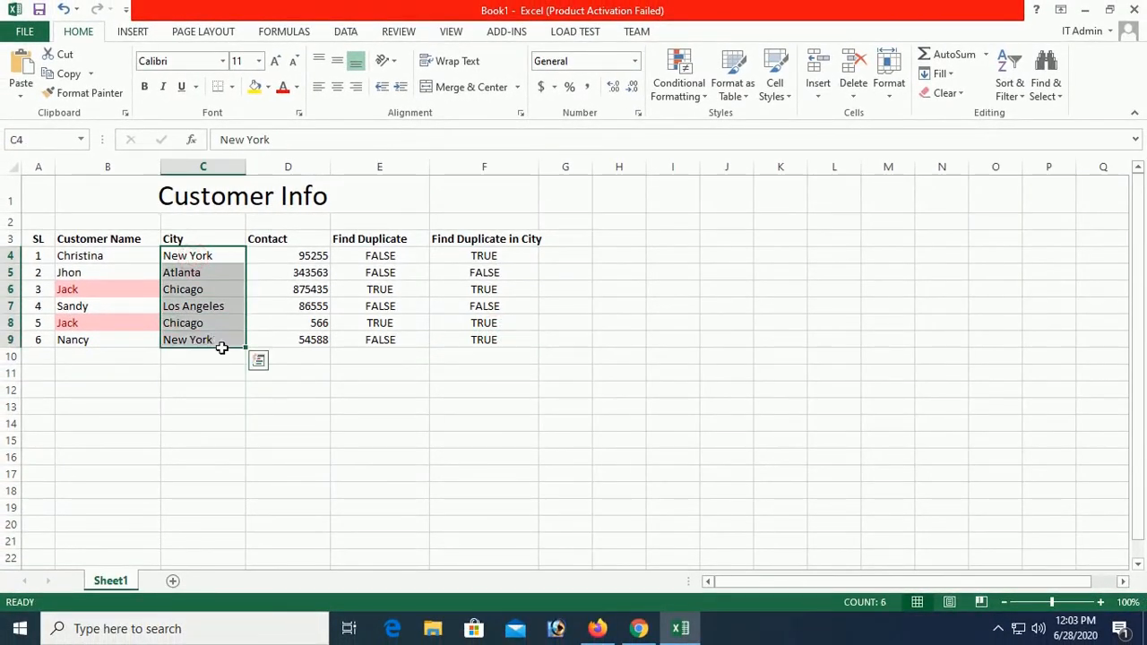
{"action": "left_click", "coordinate": [679, 89]}
{"action": "mouse_move", "coordinate": [706, 127]}
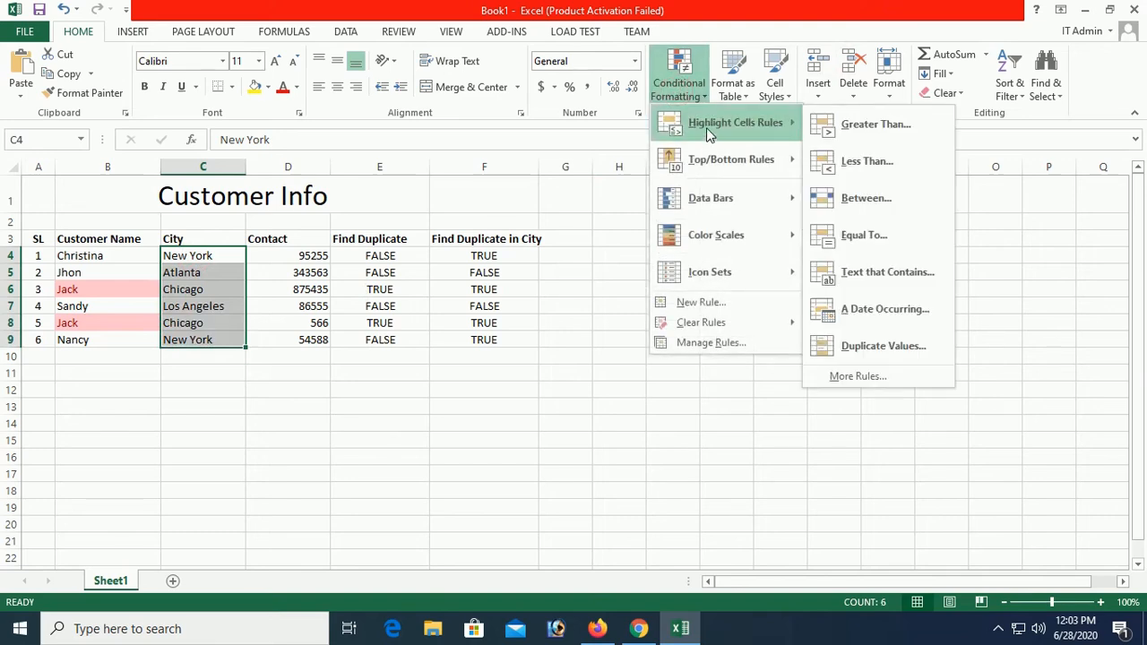
{"action": "left_click", "coordinate": [873, 346]}
{"action": "left_click", "coordinate": [560, 427]}
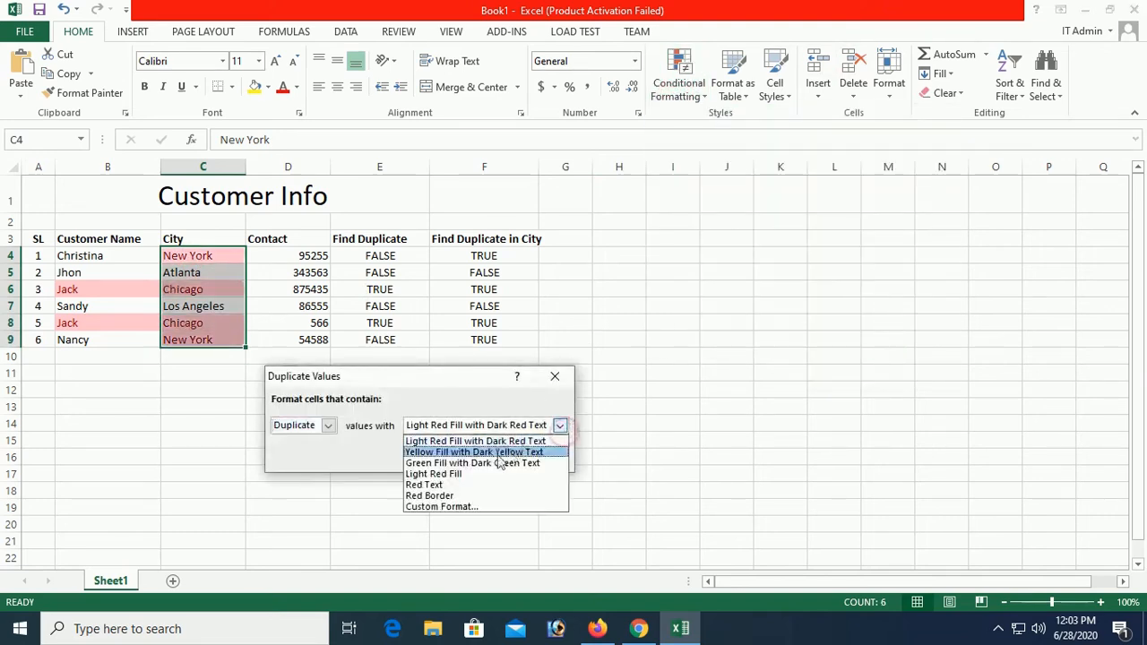
{"action": "left_click", "coordinate": [466, 461]}
{"action": "left_click", "coordinate": [465, 458]}
{"action": "left_click", "coordinate": [334, 425]}
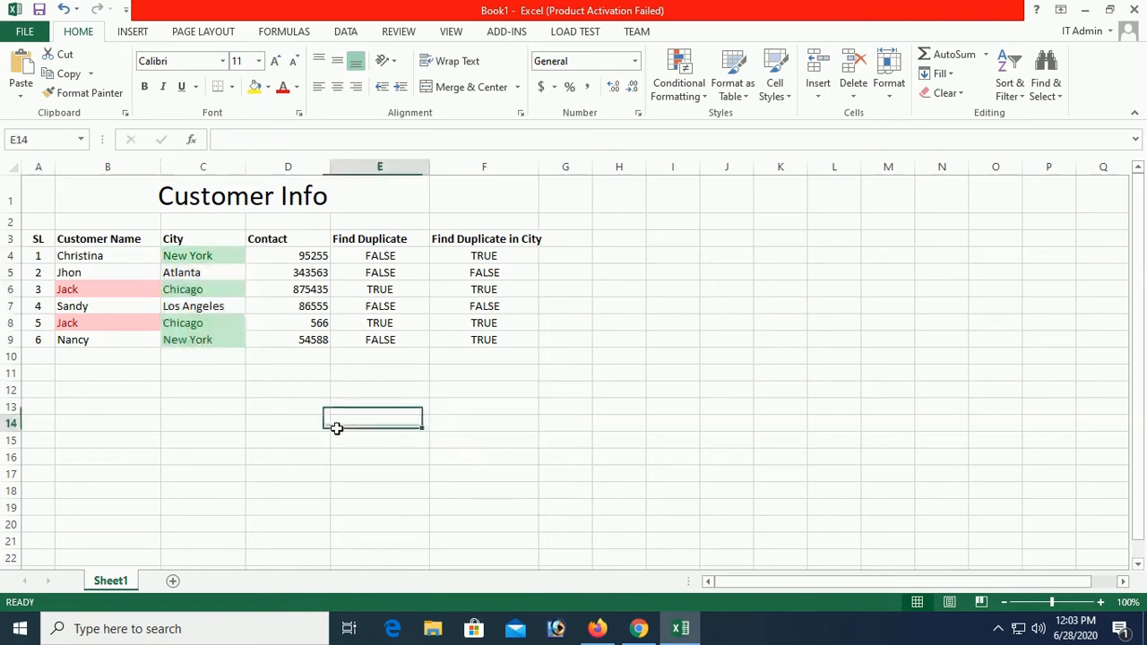
Step: Compare the highlighted cities with the formula results in the Find Duplicate in City column
{"action": "left_click_drag", "start_coordinate": [184, 326], "coordinate": [187, 330]}
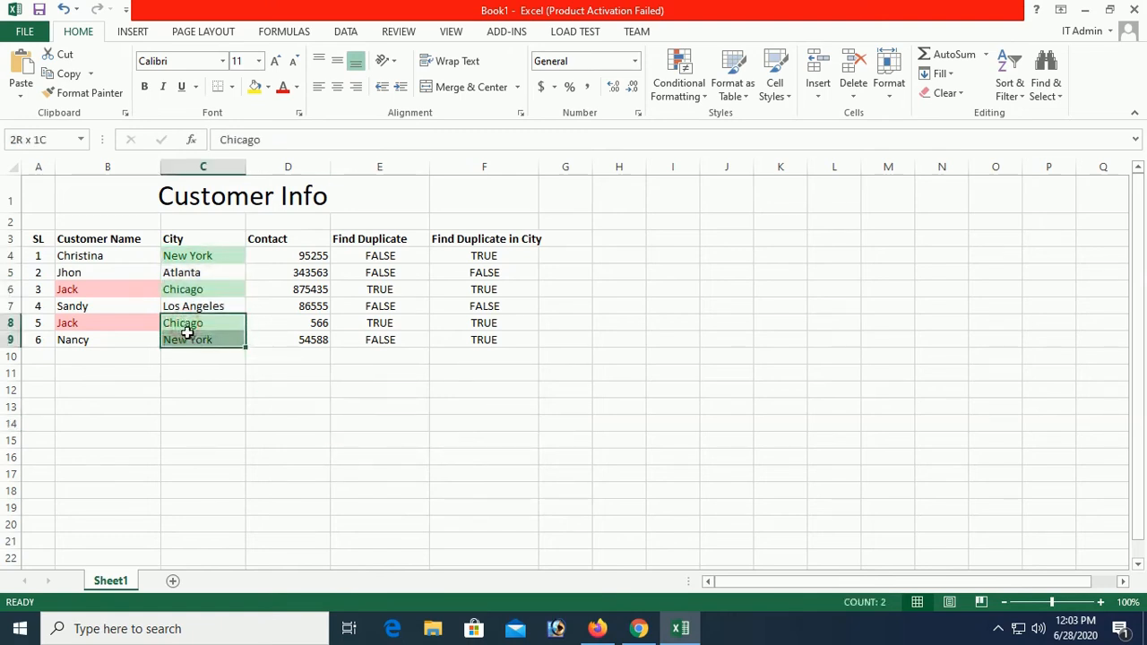
{"action": "left_click", "coordinate": [190, 330]}
{"action": "left_click", "coordinate": [193, 290]}
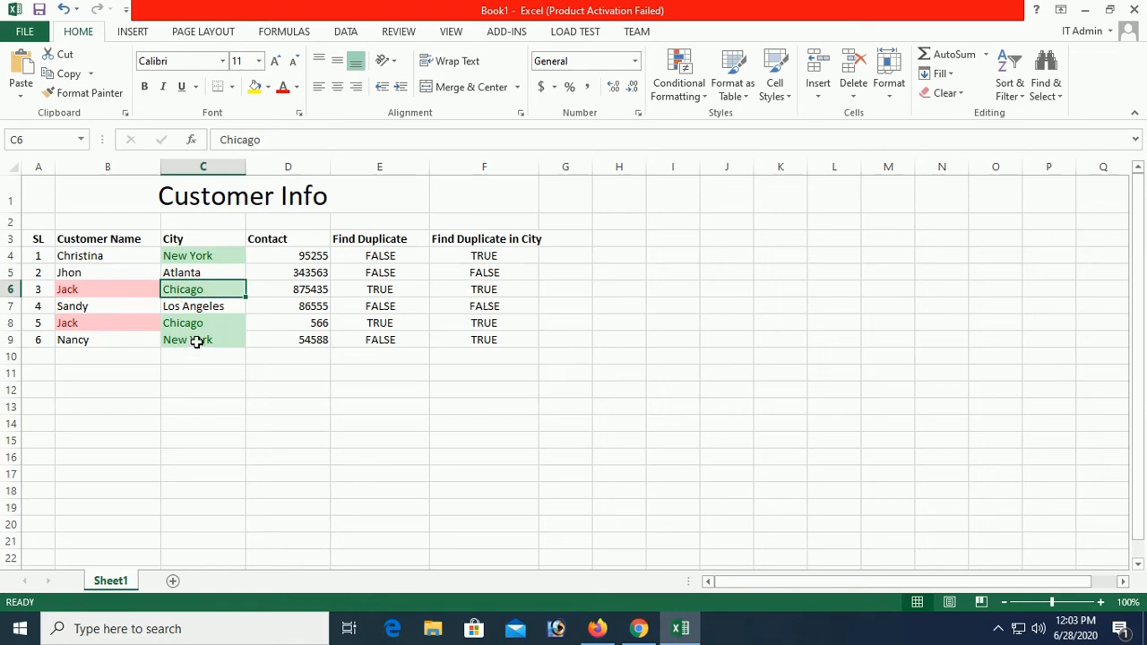
{"action": "left_click", "coordinate": [196, 342]}
{"action": "left_click", "coordinate": [199, 259]}
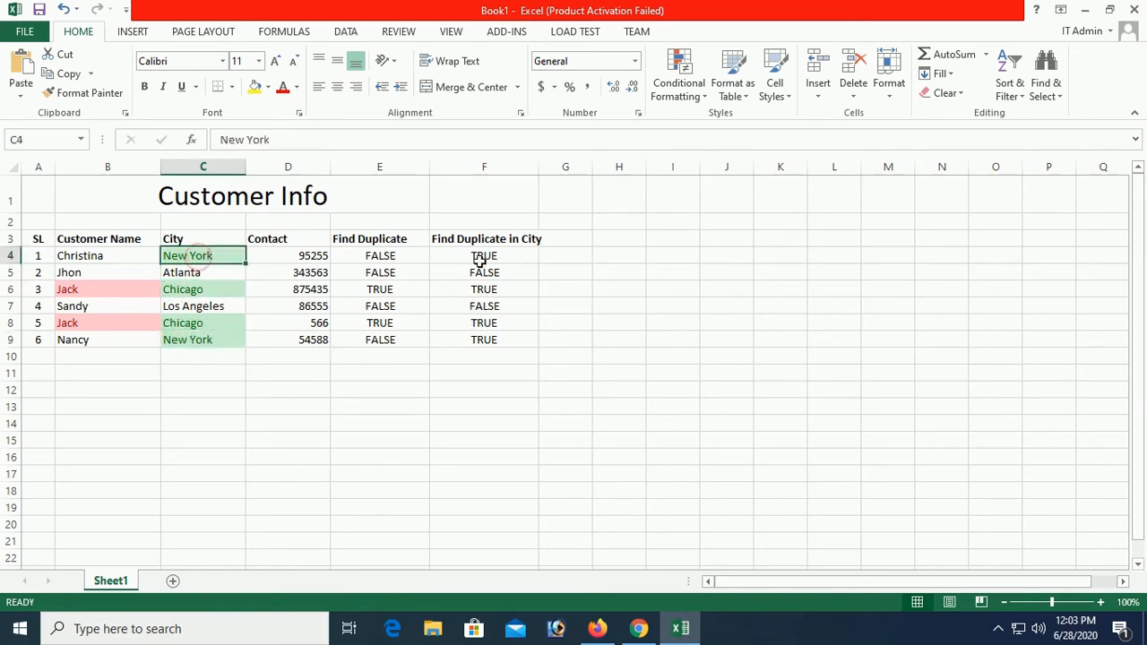
{"action": "left_click_drag", "start_coordinate": [474, 272], "coordinate": [208, 275]}
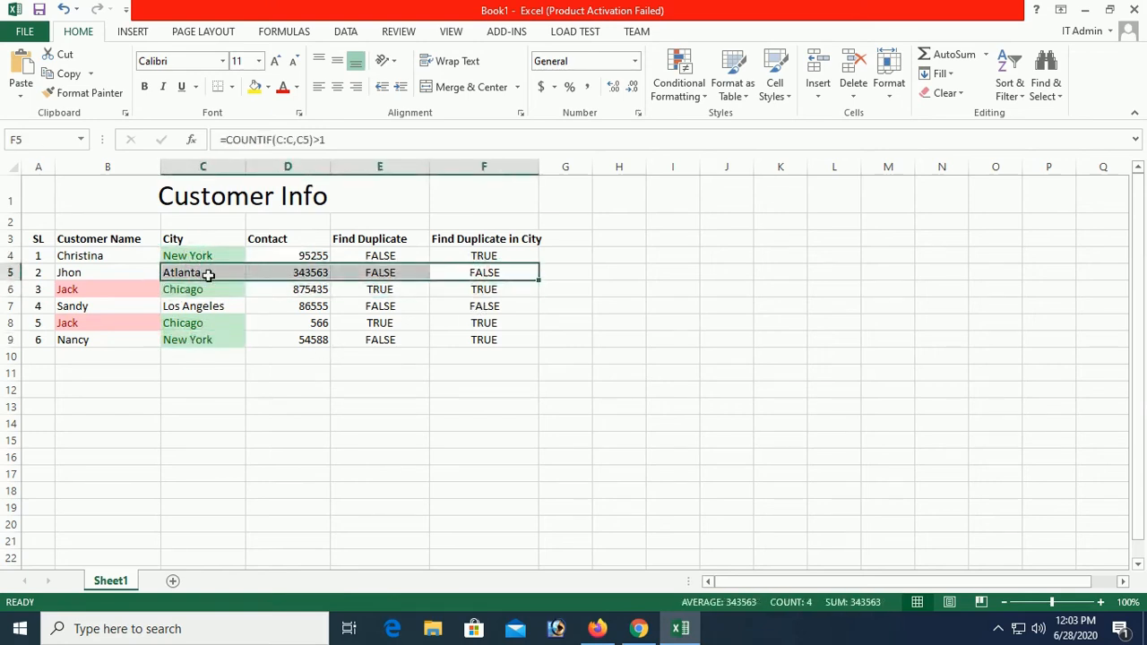
{"action": "left_click", "coordinate": [371, 422]}
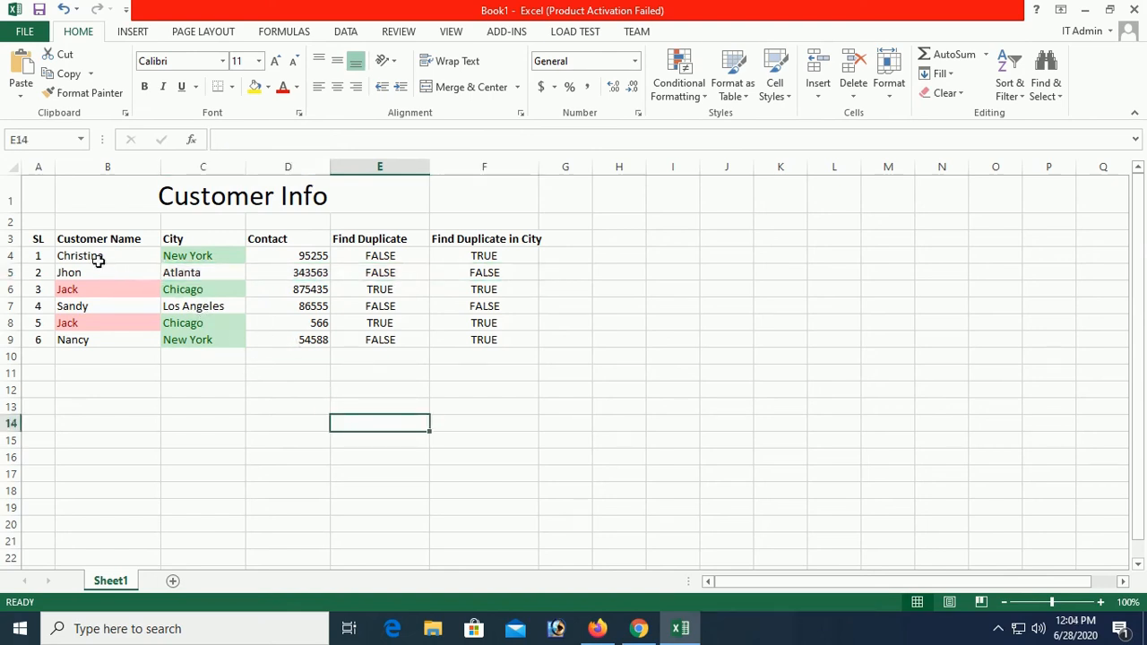
Step: Remove duplicate names from B4:B9 with Remove Duplicates, continuing with the current selection and comparing the Customer Name column
{"action": "left_click_drag", "start_coordinate": [105, 255], "coordinate": [110, 341]}
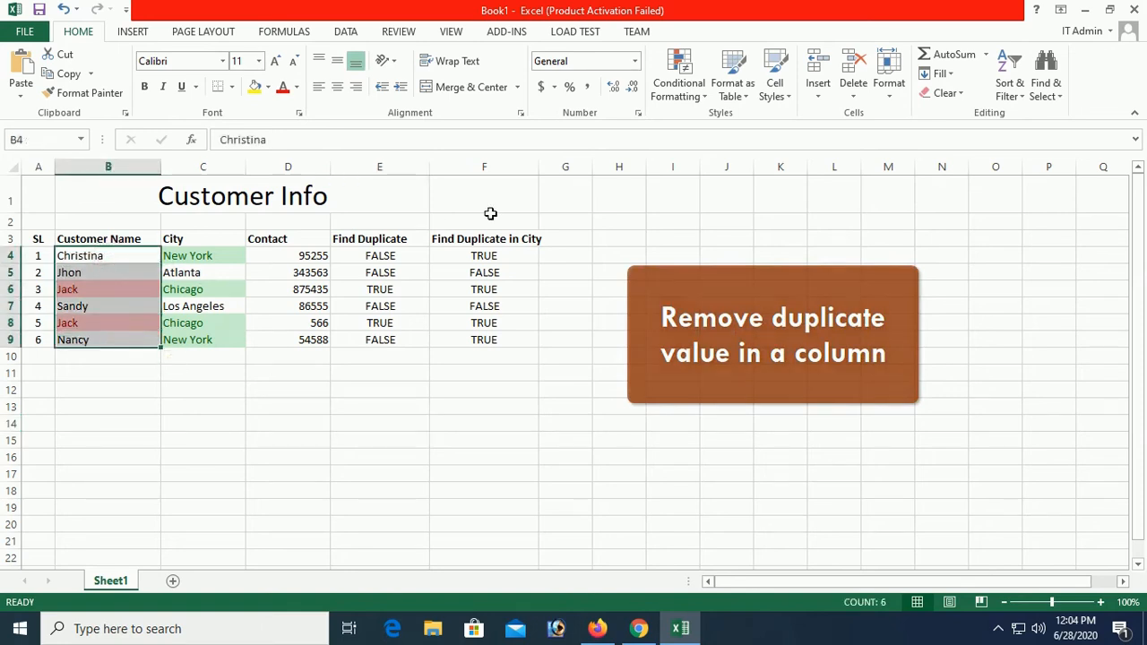
{"action": "left_click", "coordinate": [348, 32]}
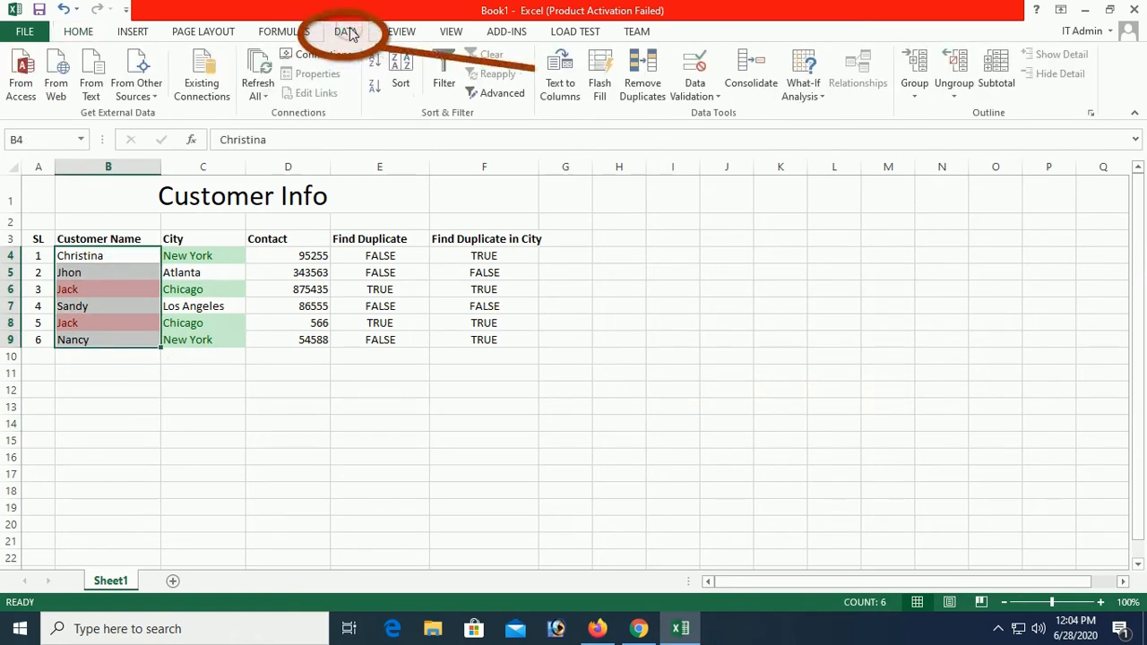
{"action": "left_click", "coordinate": [644, 90]}
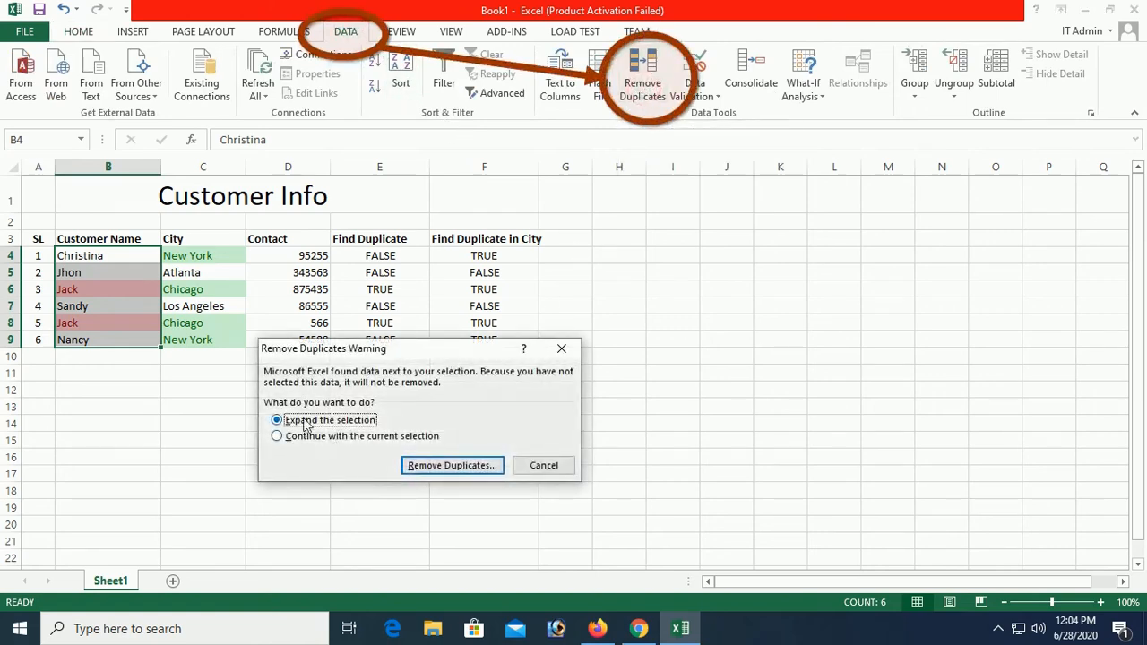
{"action": "left_click", "coordinate": [289, 437]}
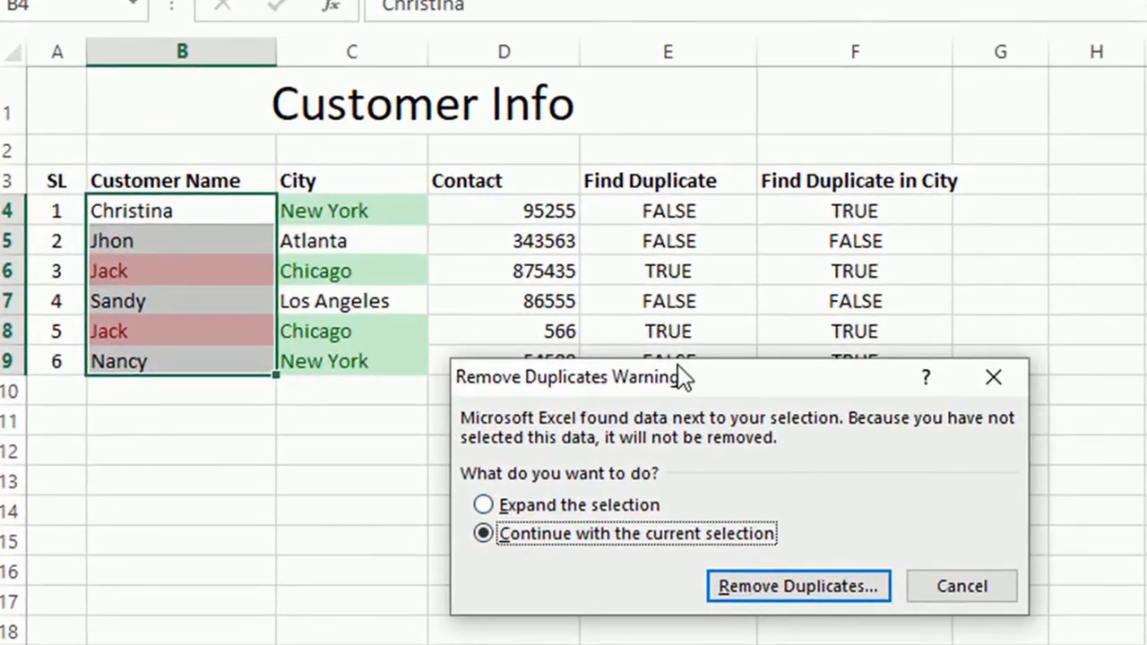
{"action": "left_click_drag", "start_coordinate": [681, 377], "coordinate": [673, 153]}
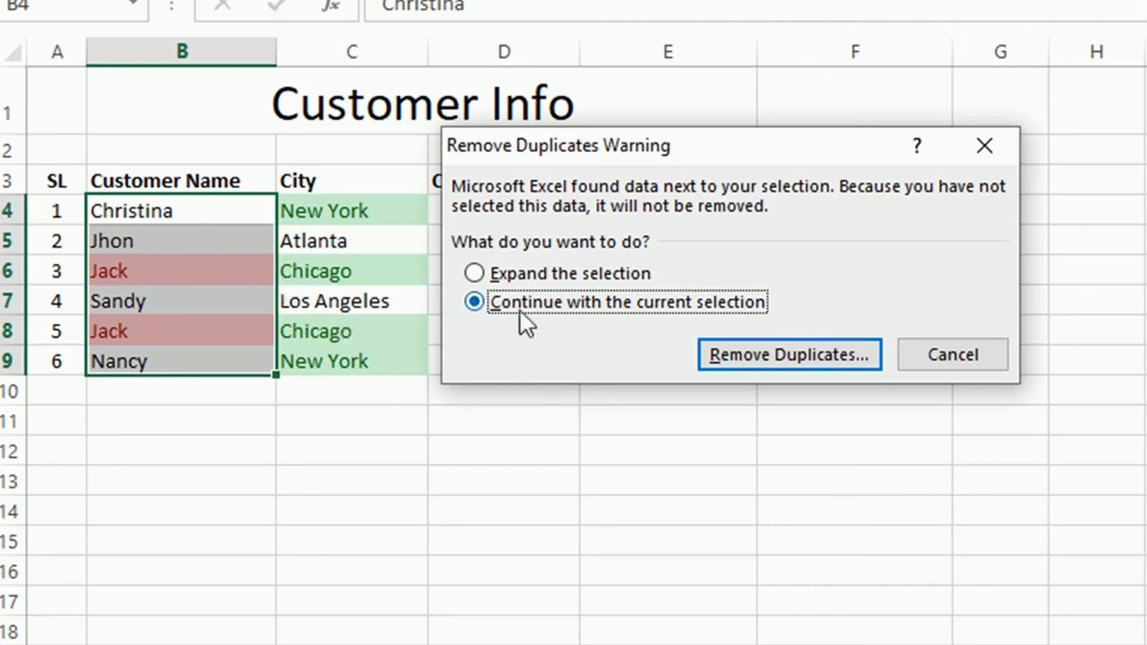
{"action": "left_click", "coordinate": [769, 363]}
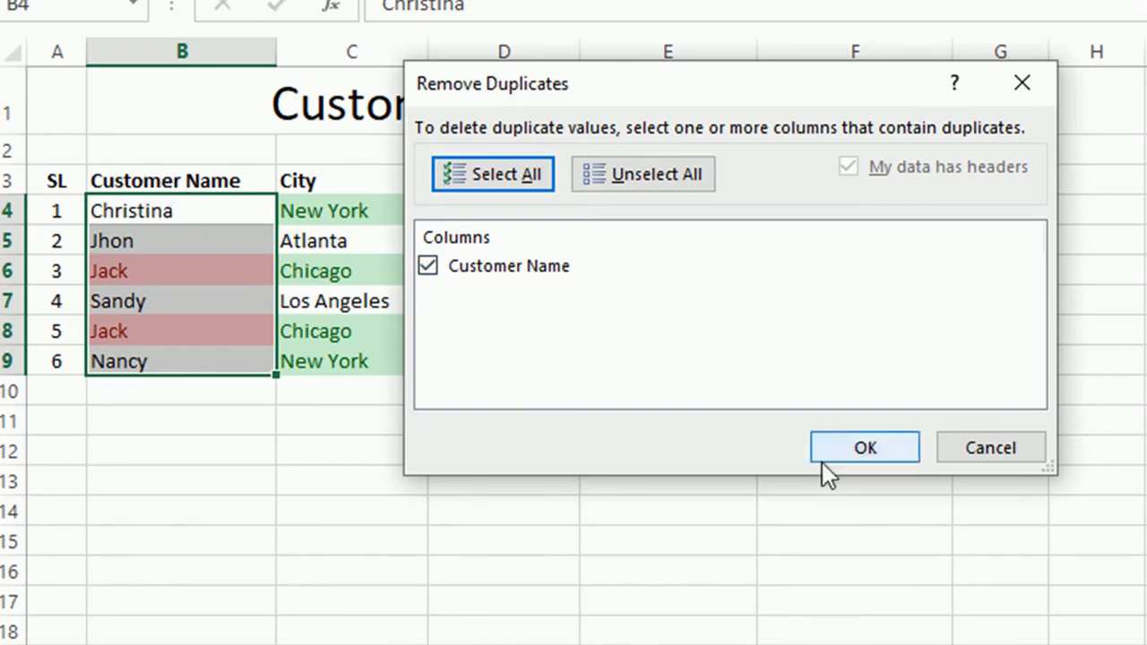
{"action": "left_click", "coordinate": [866, 453]}
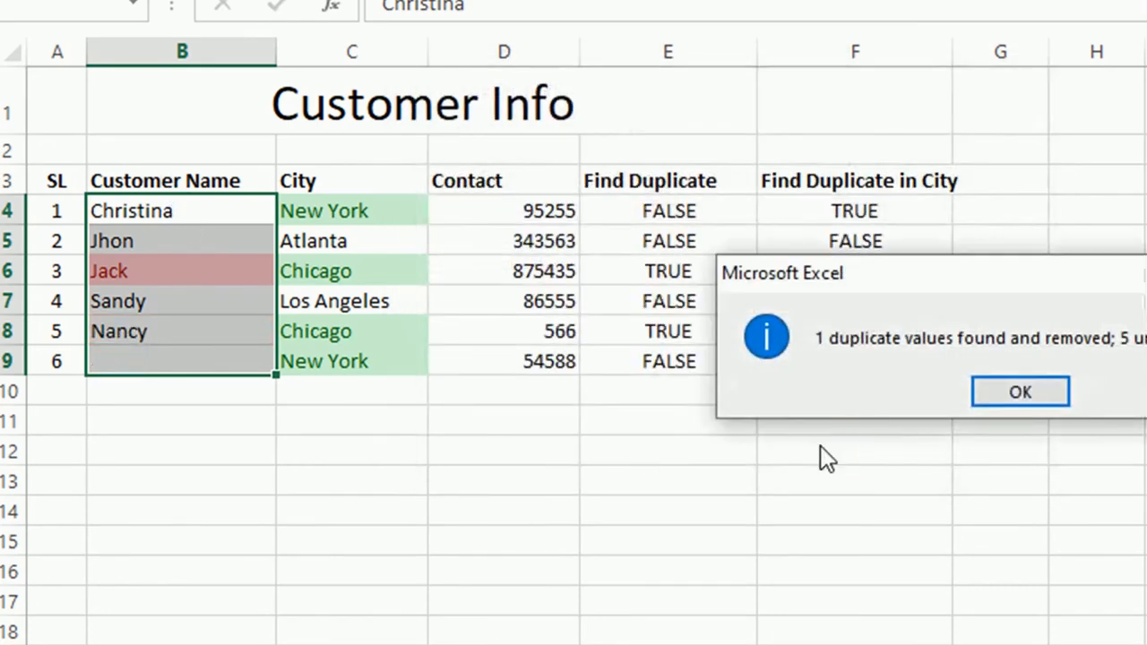
{"action": "left_click", "coordinate": [1001, 395]}
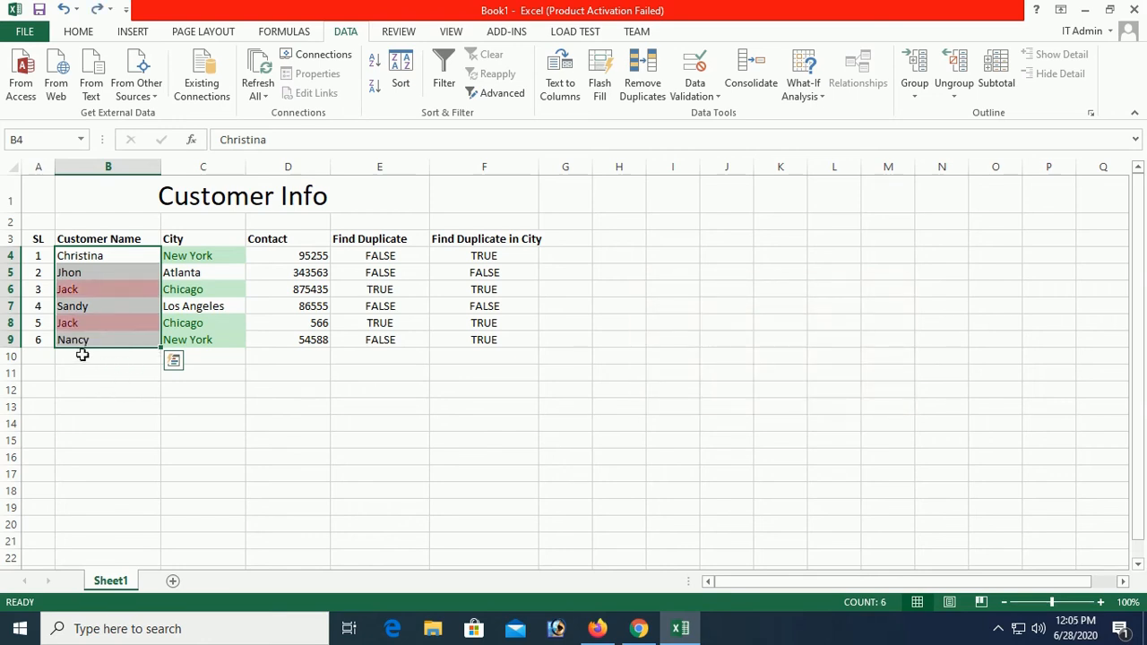
Step: Add a record in row 10 with SL 7, the same customer name as in B7, the city Chicago, and a contact number
{"action": "left_click", "coordinate": [81, 355]}
{"action": "type", "text": "Sandy"}
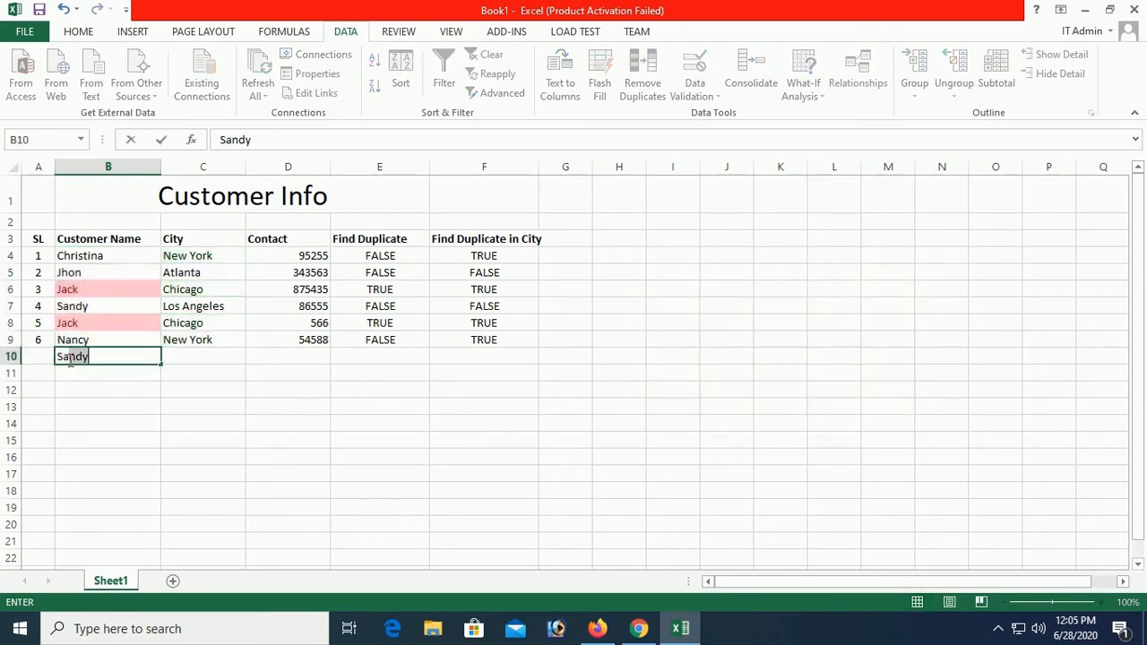
{"action": "left_click", "coordinate": [202, 356]}
{"action": "type", "text": "chicago"}
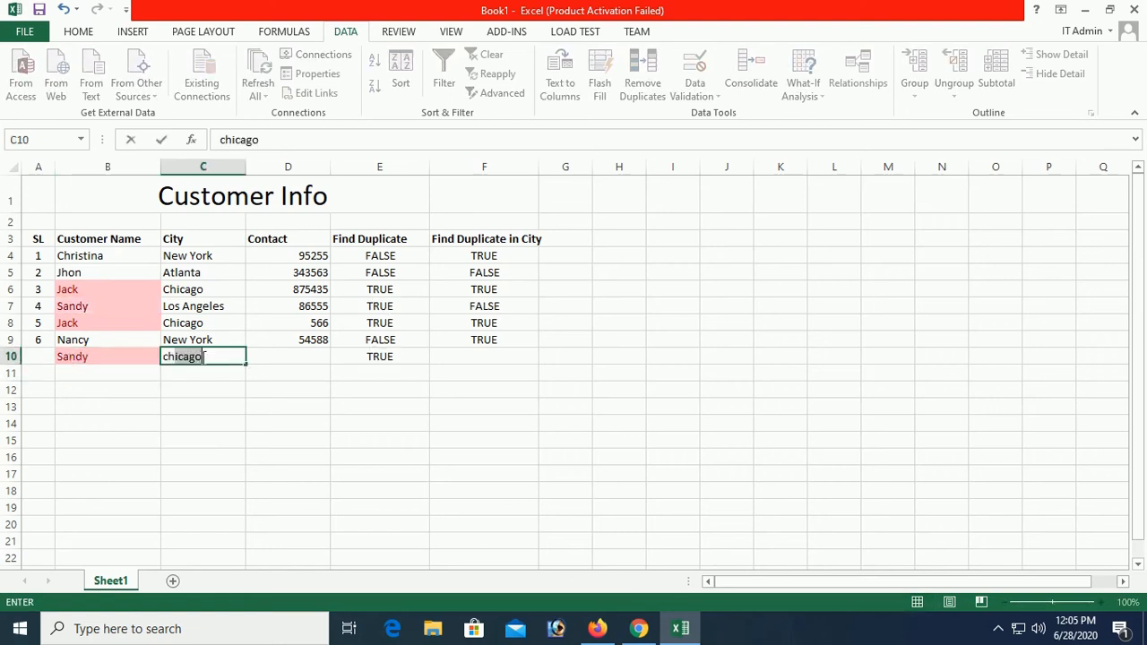
{"action": "key", "text": "Return"}
{"action": "left_click", "coordinate": [310, 408]}
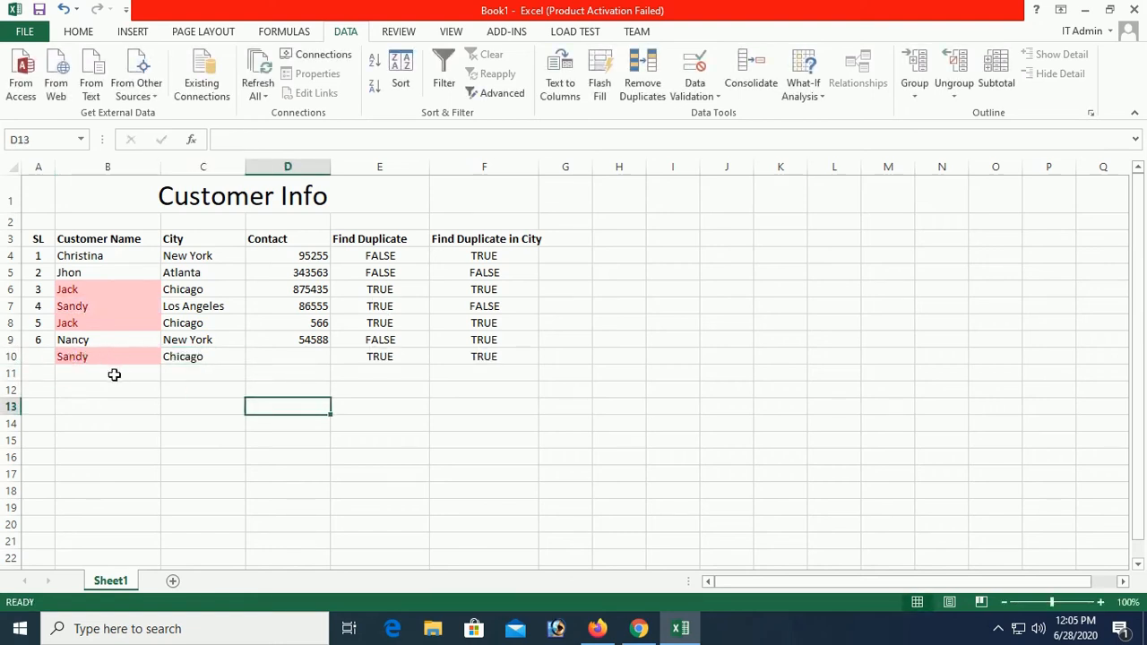
{"action": "left_click", "coordinate": [39, 355]}
{"action": "type", "text": "7"}
{"action": "key", "text": "Return"}
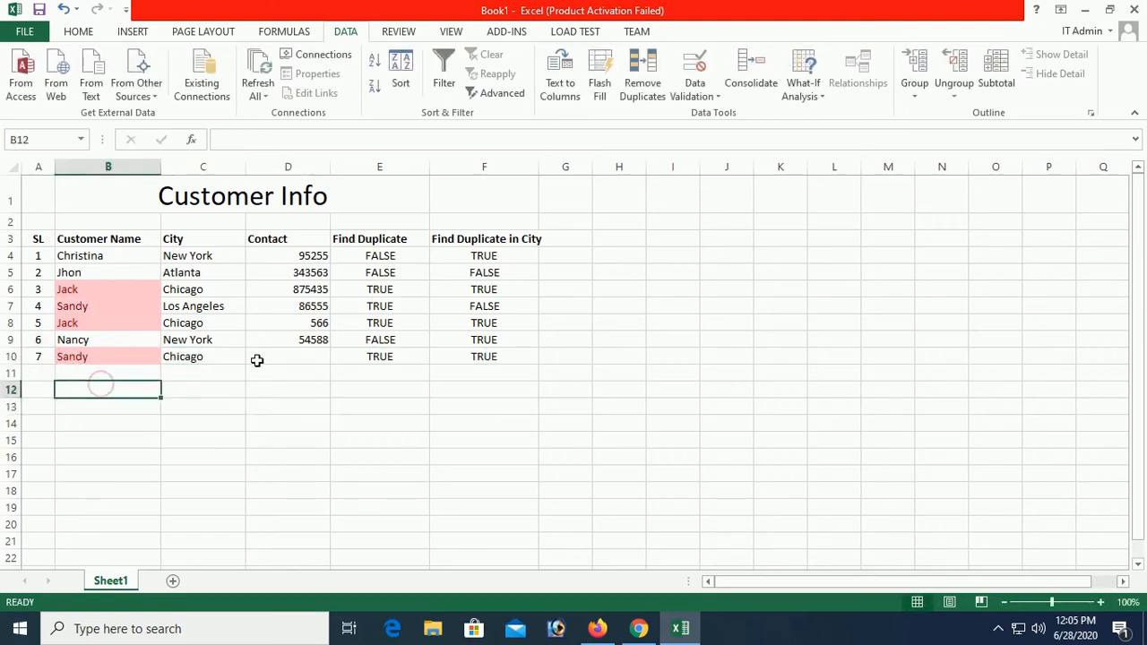
{"action": "left_click", "coordinate": [298, 360]}
{"action": "type", "text": "655"}
Step: Remove duplicate records from rows 4 to 10 with the selection expanded to all columns, comparing only Customer Name
{"action": "left_click_drag", "start_coordinate": [106, 256], "coordinate": [117, 359]}
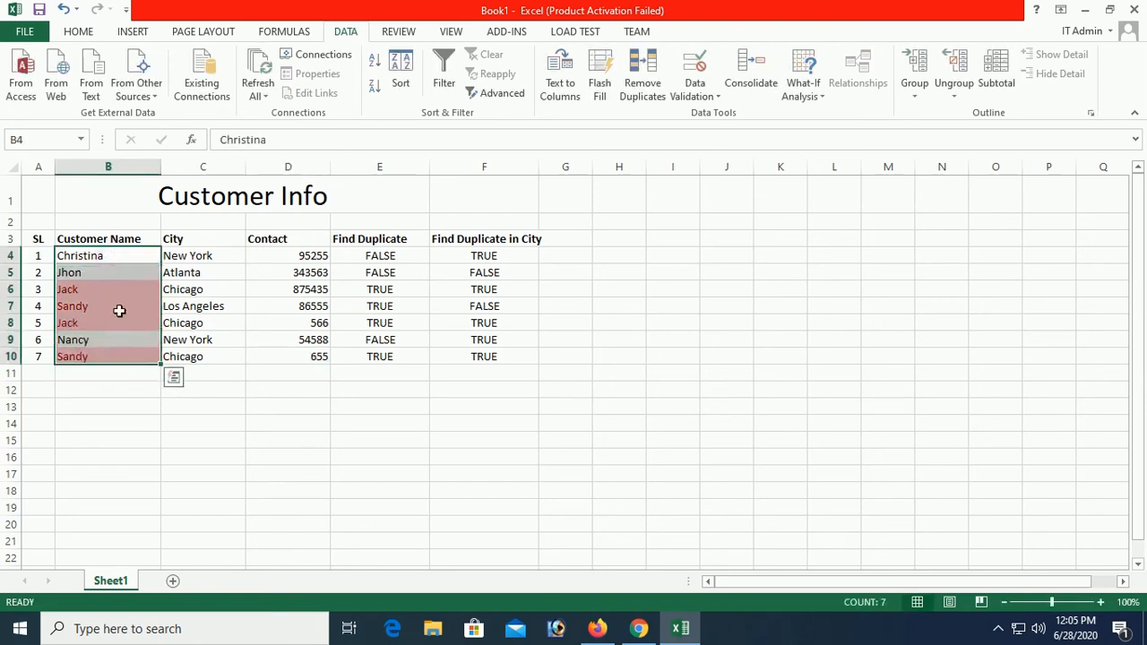
{"action": "left_click", "coordinate": [643, 85]}
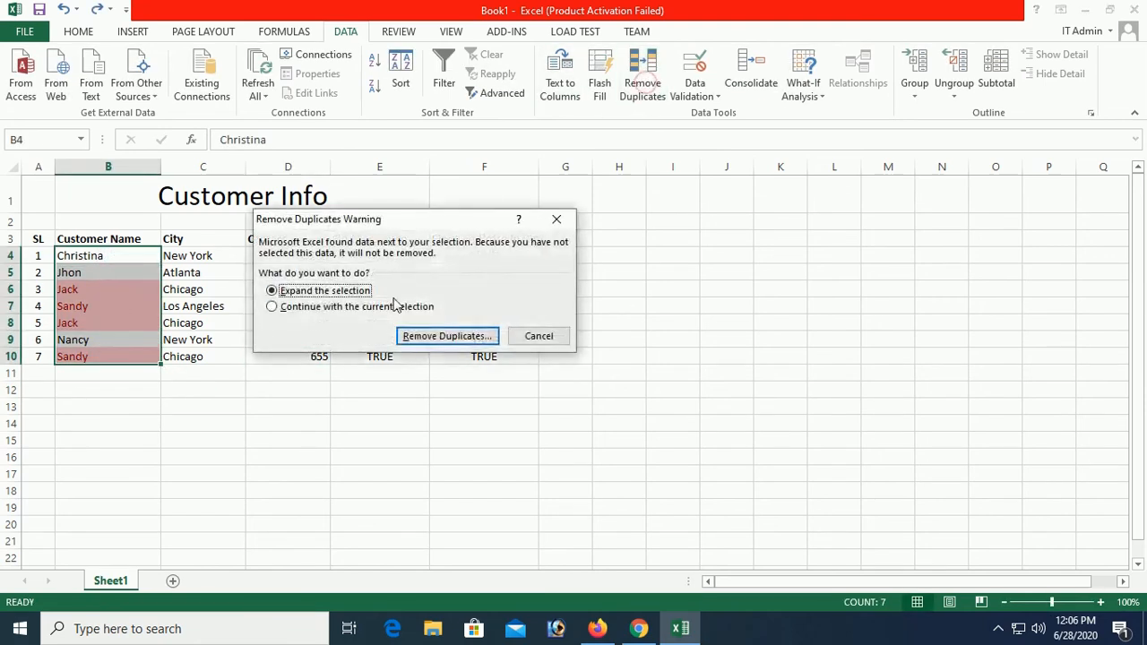
{"action": "left_click", "coordinate": [447, 336]}
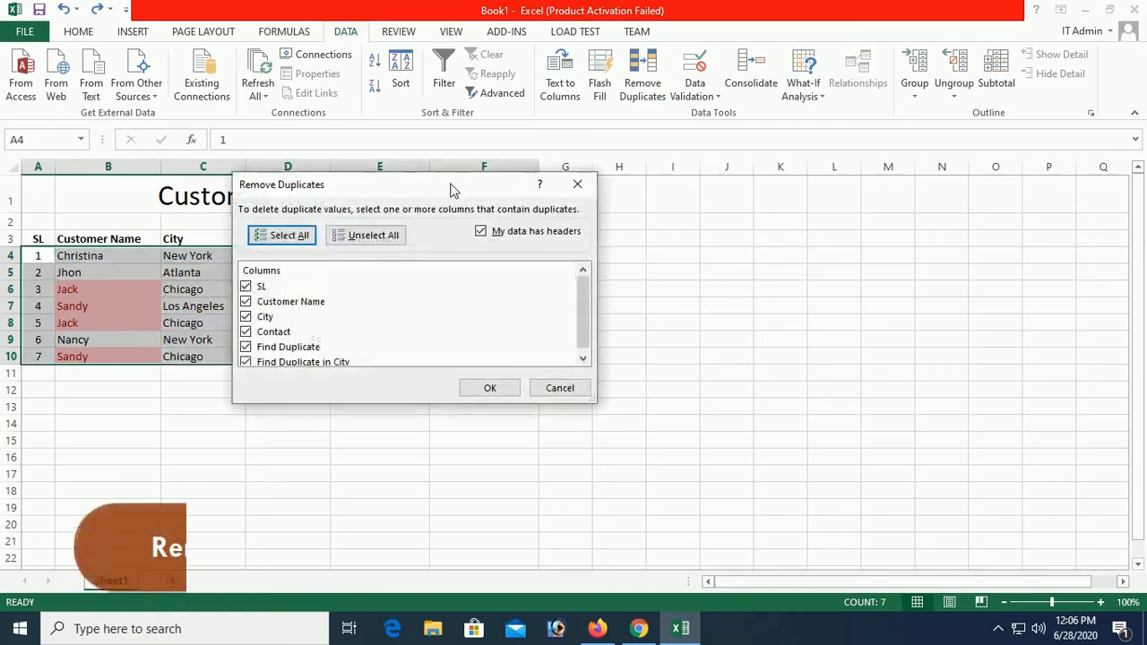
{"action": "left_click_drag", "start_coordinate": [436, 194], "coordinate": [781, 184]}
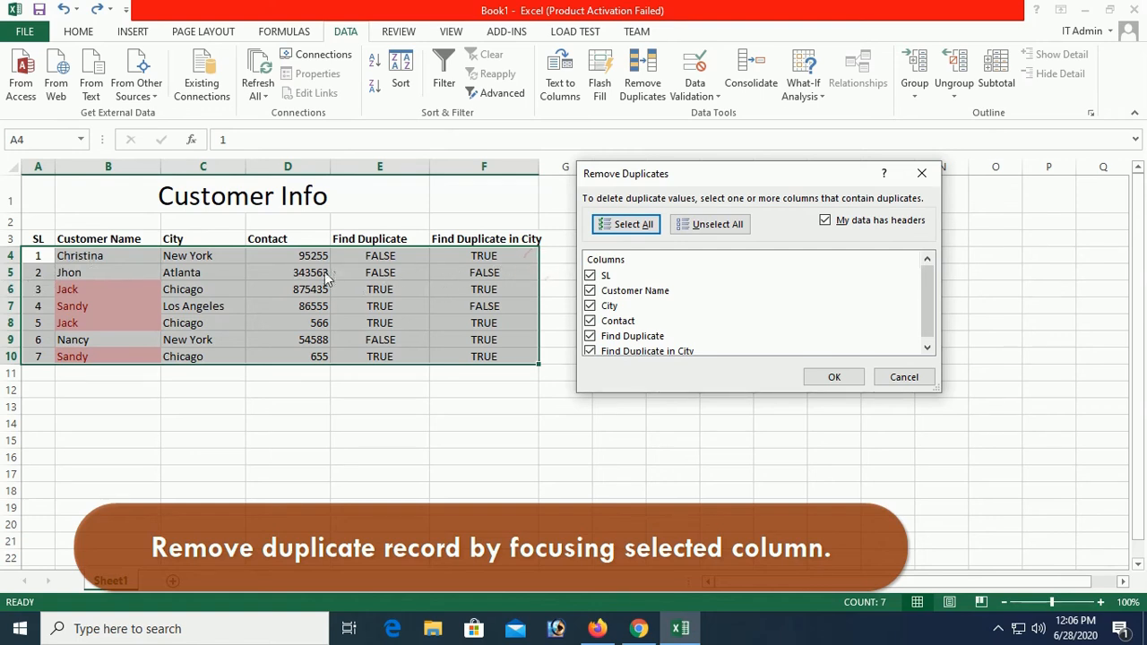
{"action": "left_click", "coordinate": [590, 275]}
{"action": "left_click", "coordinate": [590, 305]}
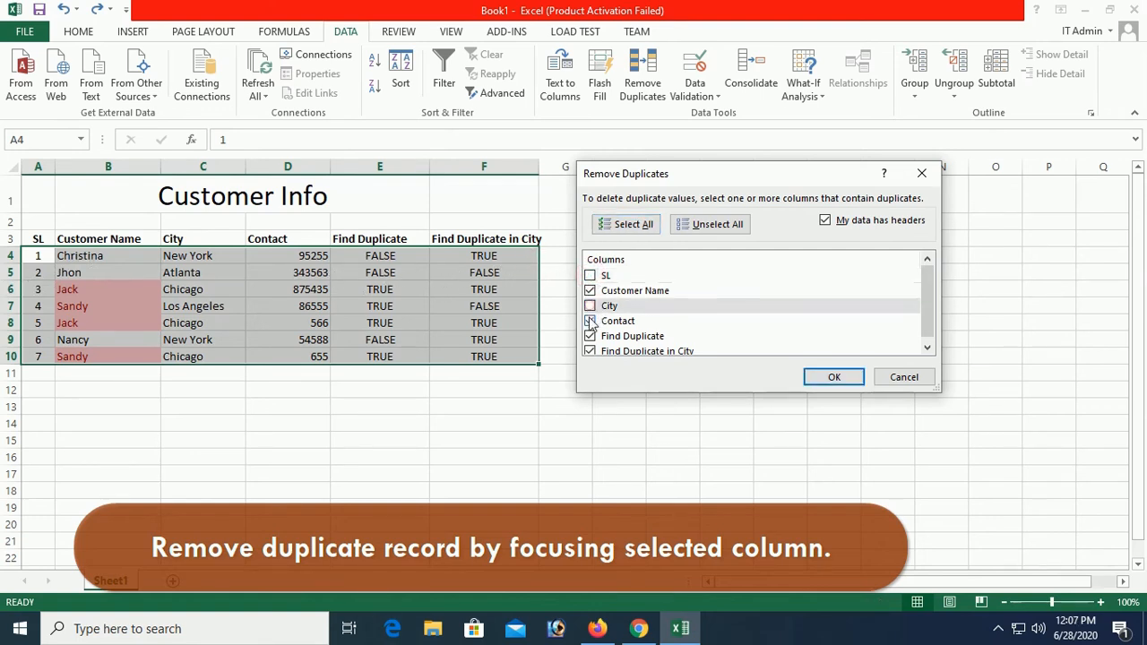
{"action": "left_click", "coordinate": [589, 320]}
{"action": "left_click", "coordinate": [590, 332]}
{"action": "left_click", "coordinate": [593, 348]}
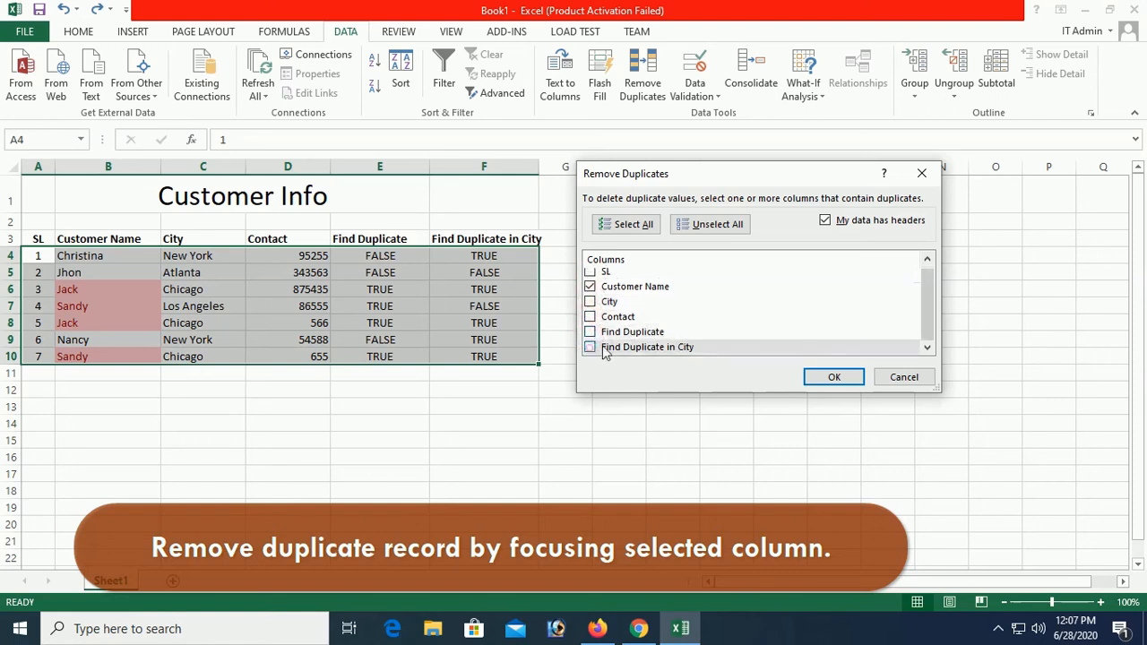
{"action": "scroll", "coordinate": [620, 321], "scroll_direction": "up", "scroll_amount": 1}
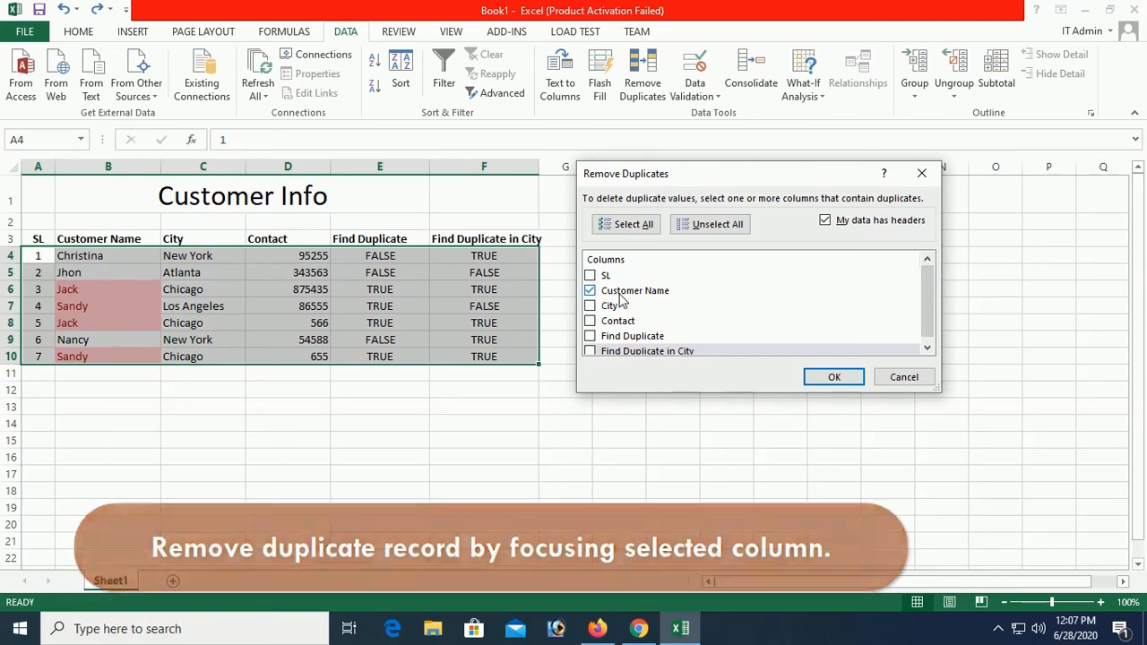
{"action": "left_click", "coordinate": [831, 379]}
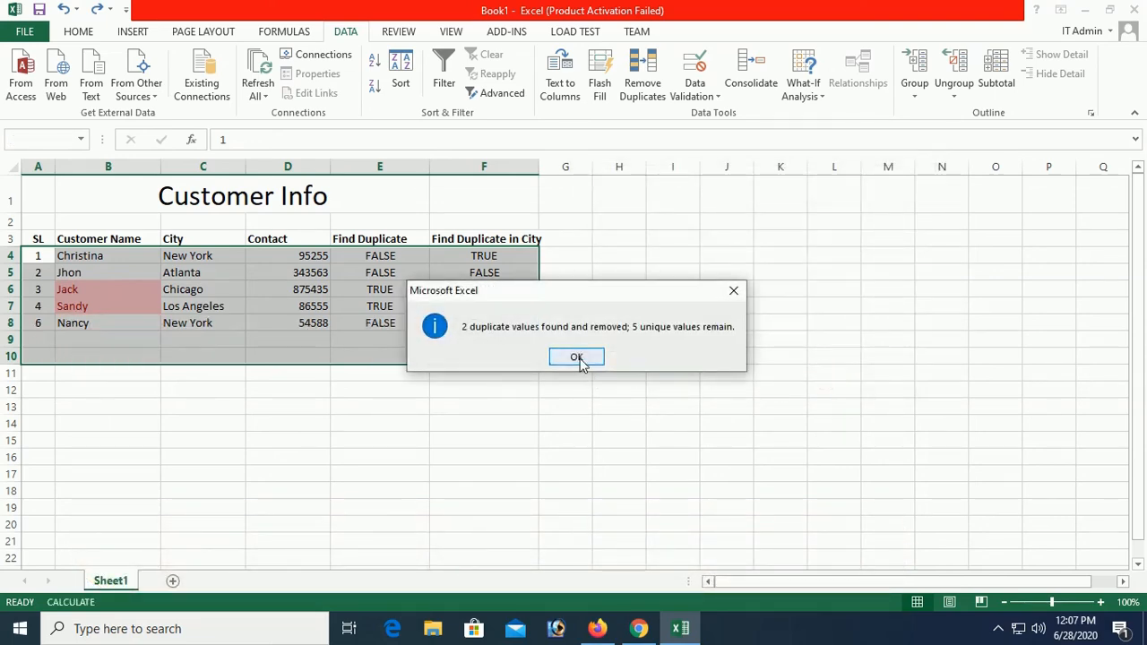
{"action": "left_click", "coordinate": [577, 358]}
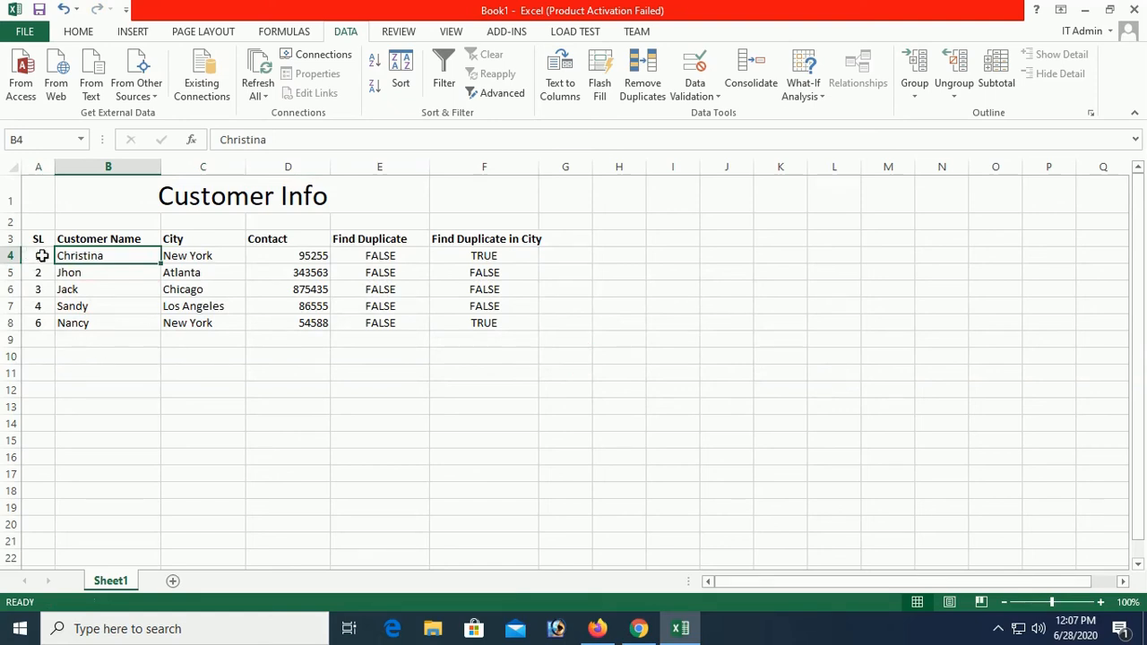
Step: Examine the SL numbers, the repeated customer names, and the entries in the City column
{"action": "left_click_drag", "start_coordinate": [41, 255], "coordinate": [40, 323]}
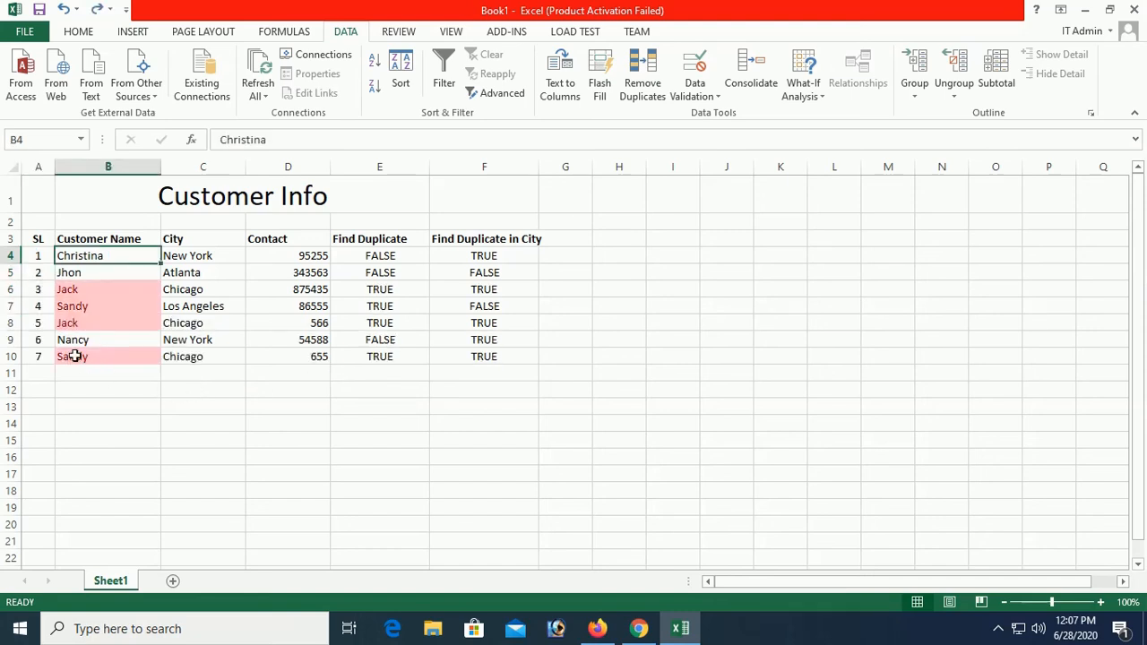
{"action": "left_click", "coordinate": [67, 321]}
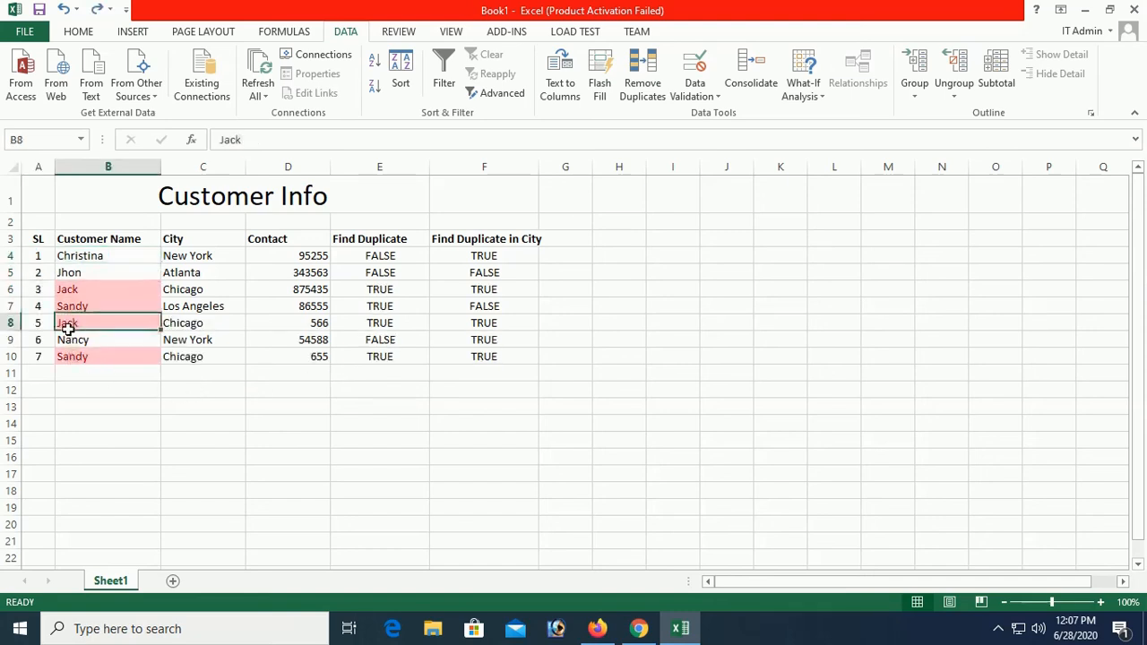
{"action": "left_click", "coordinate": [84, 357]}
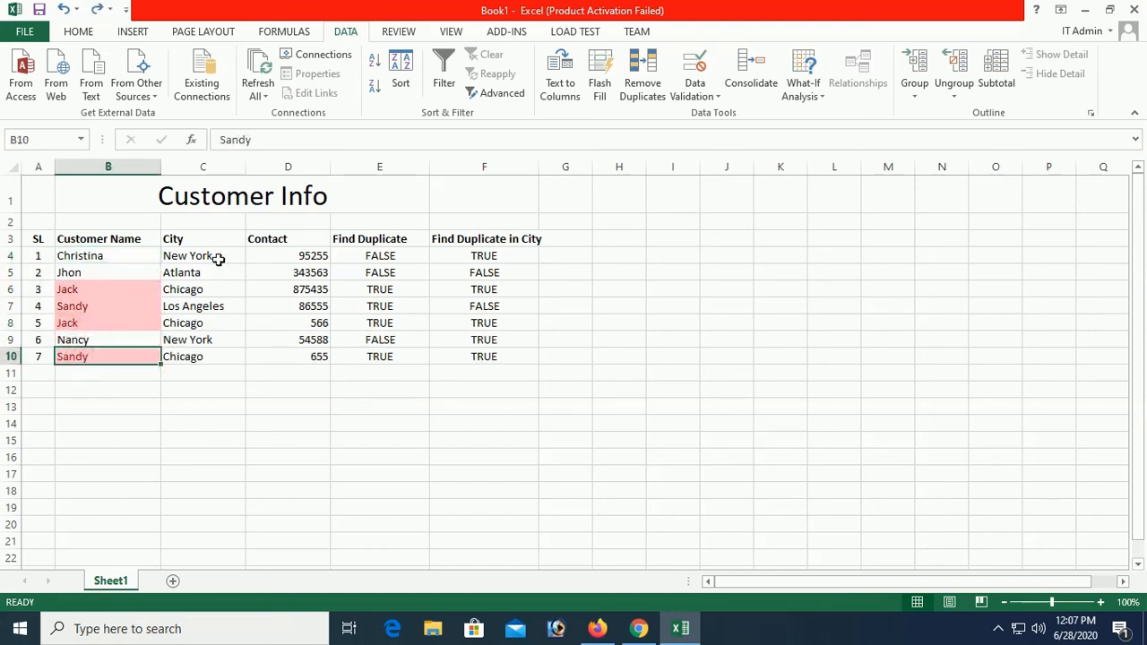
{"action": "left_click_drag", "start_coordinate": [103, 259], "coordinate": [118, 353]}
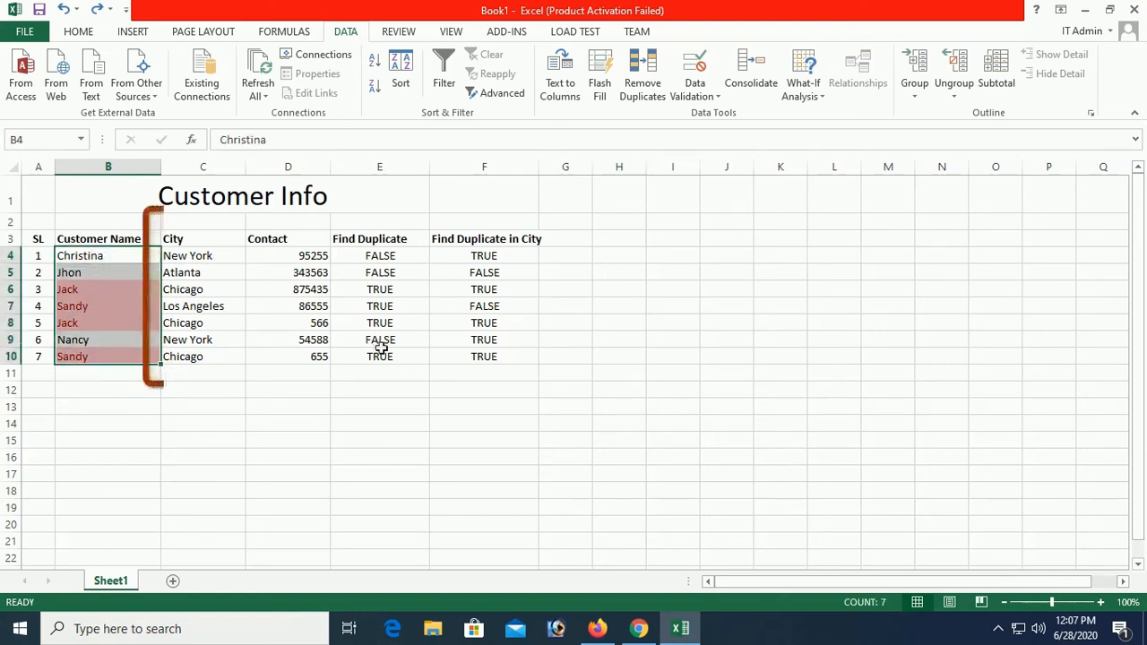
{"action": "left_click", "coordinate": [196, 347]}
{"action": "mouse_move", "coordinate": [210, 256]}
{"action": "left_mouse_down"}
{"action": "mouse_move", "coordinate": [219, 356]}
{"action": "mouse_move", "coordinate": [226, 269]}
{"action": "left_mouse_up"}
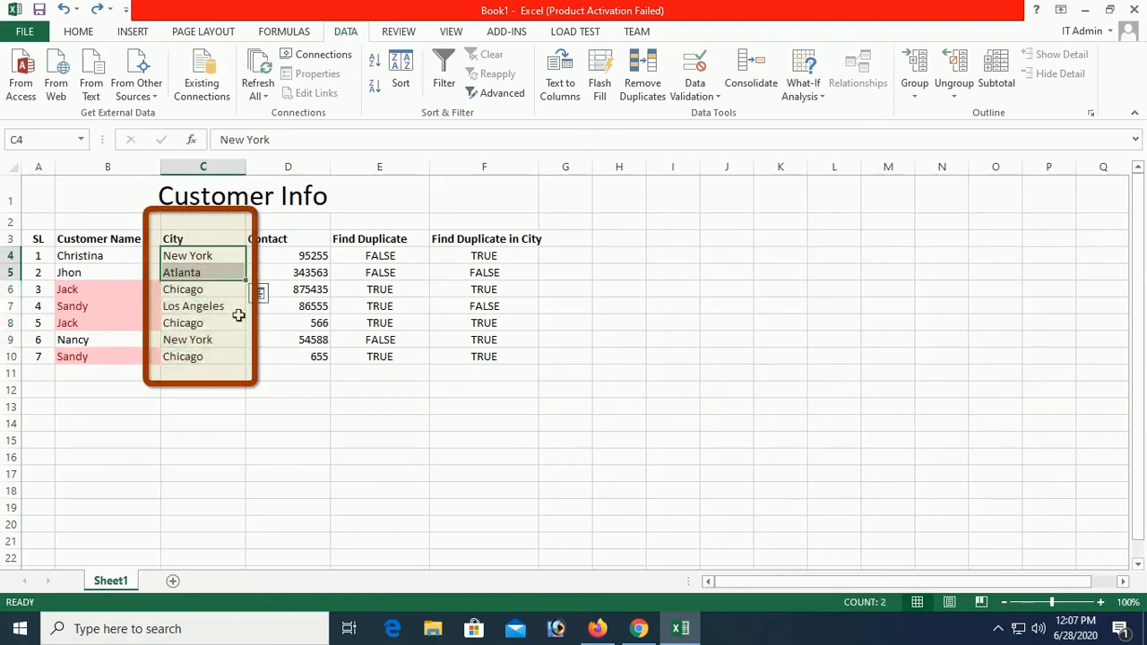
{"action": "left_click", "coordinate": [238, 322]}
Step: Remove the records with repeated cities from the Customer Info table, comparing only the City column
{"action": "left_click", "coordinate": [197, 258]}
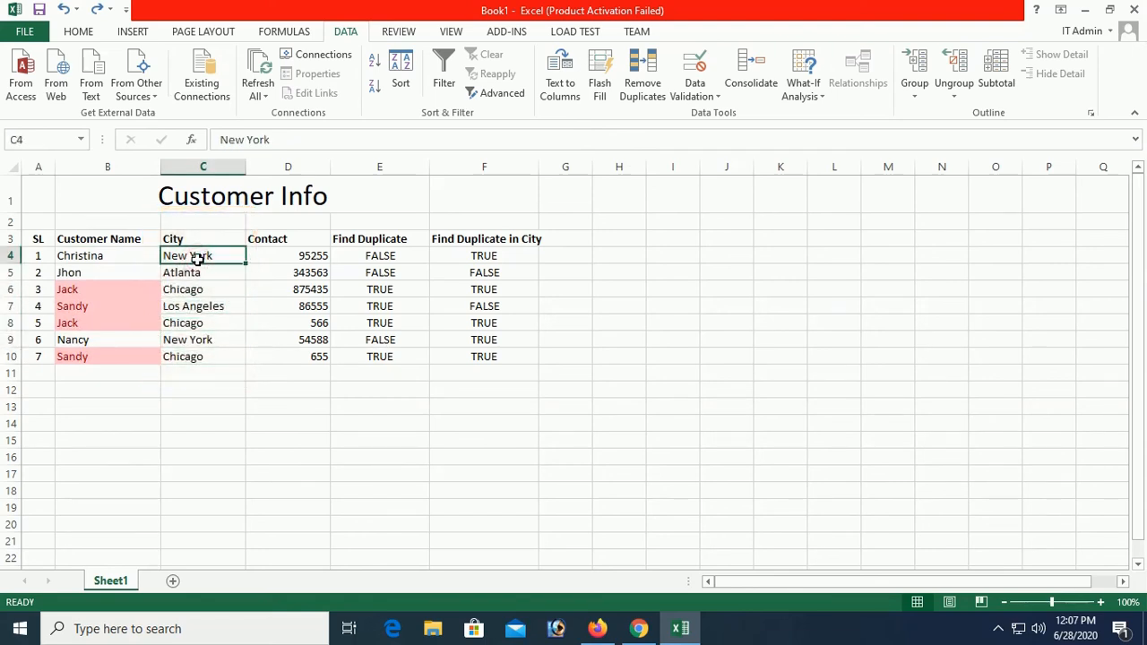
{"action": "left_click", "coordinate": [642, 81]}
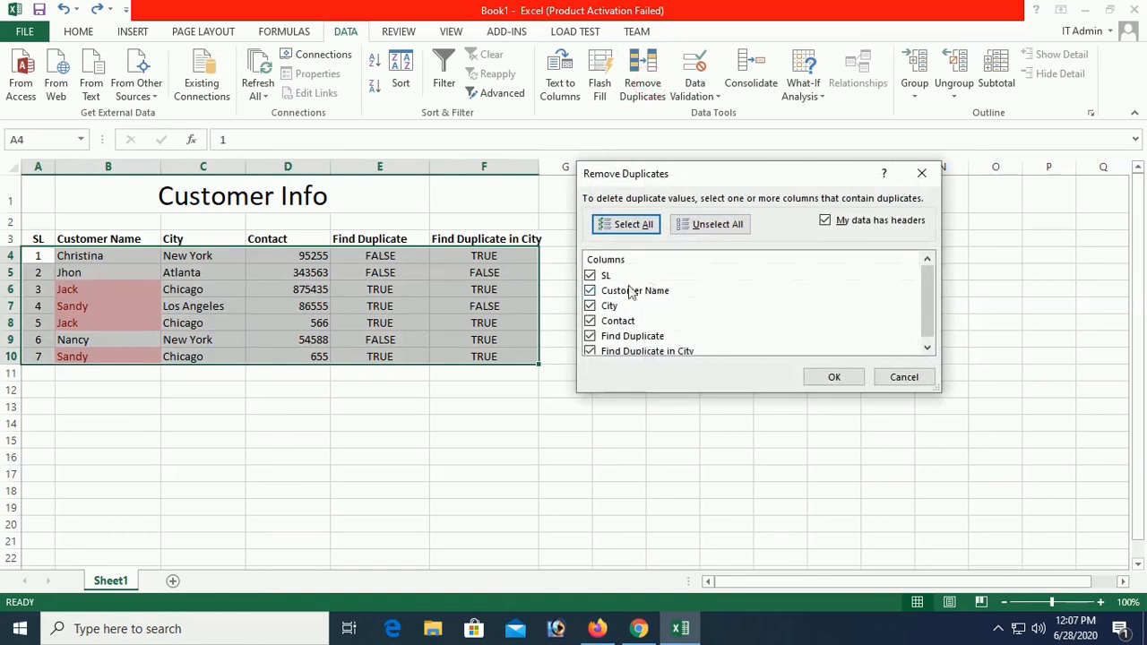
{"action": "left_click", "coordinate": [590, 276]}
{"action": "left_click", "coordinate": [591, 291]}
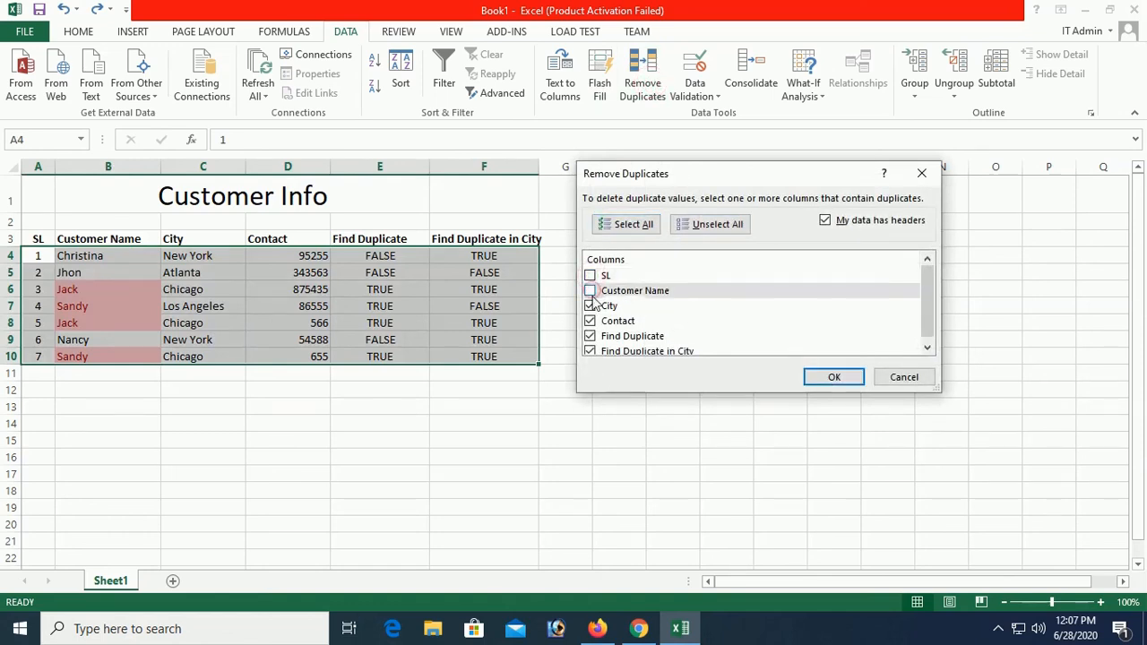
{"action": "left_click", "coordinate": [591, 321]}
{"action": "left_click", "coordinate": [590, 333]}
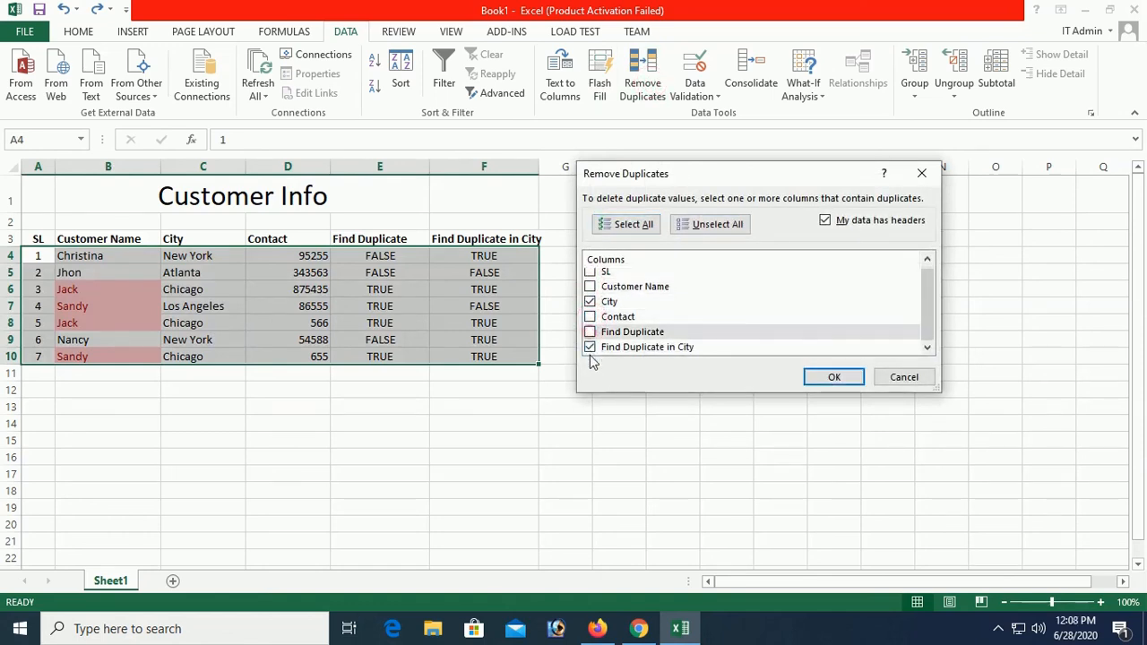
{"action": "left_click", "coordinate": [591, 350]}
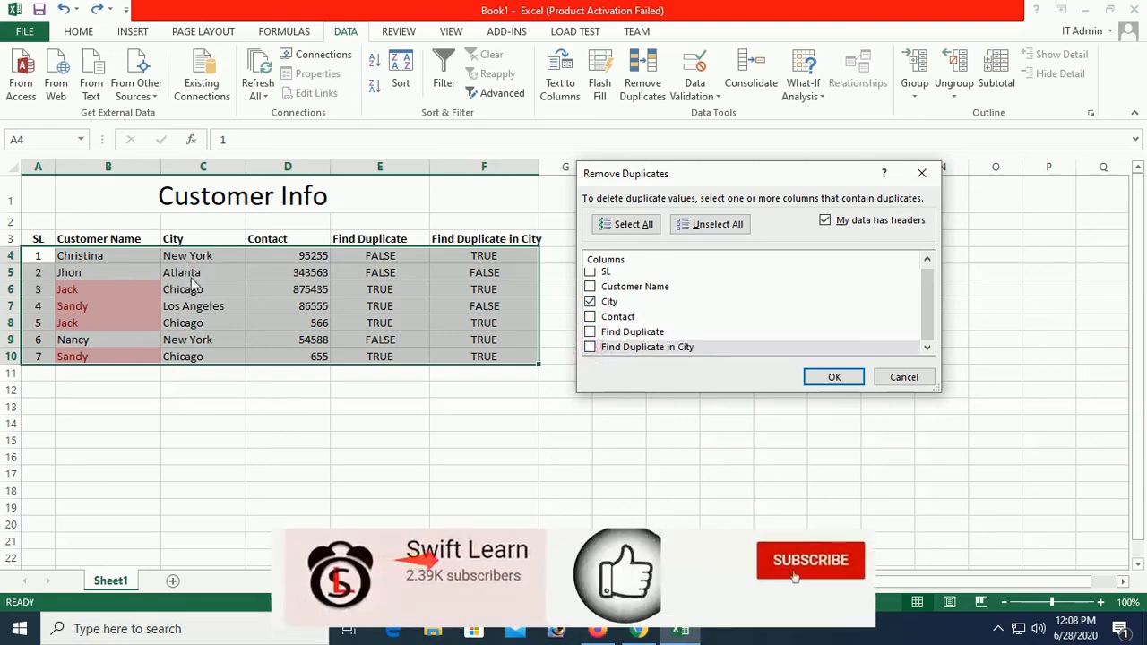
{"action": "left_click", "coordinate": [833, 377]}
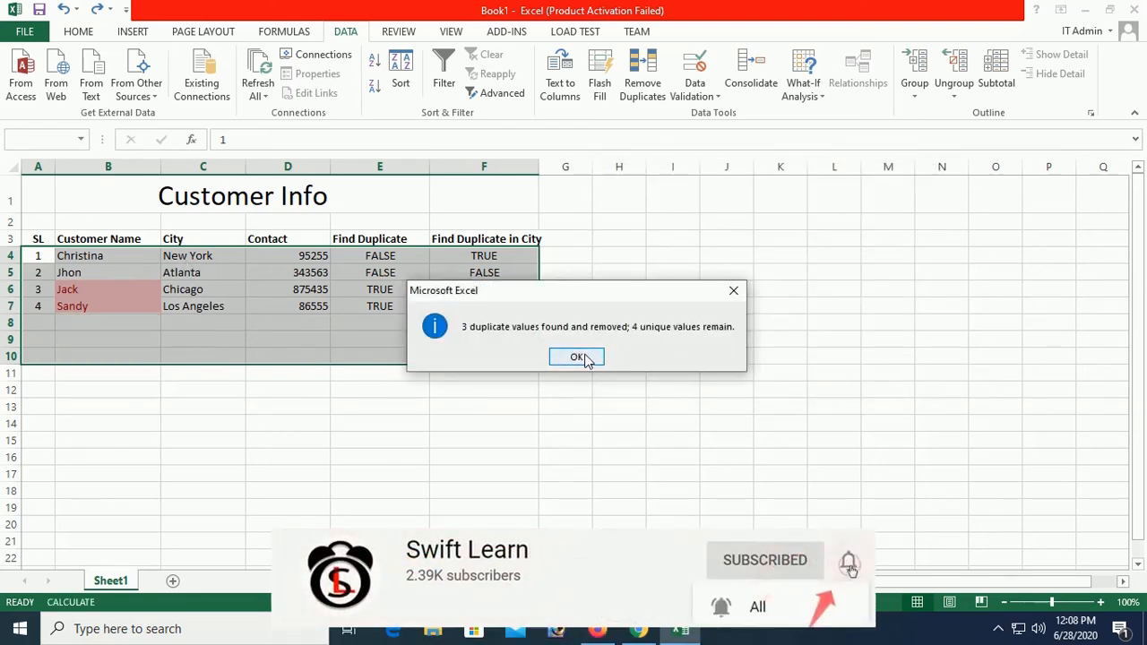
{"action": "left_click", "coordinate": [735, 292]}
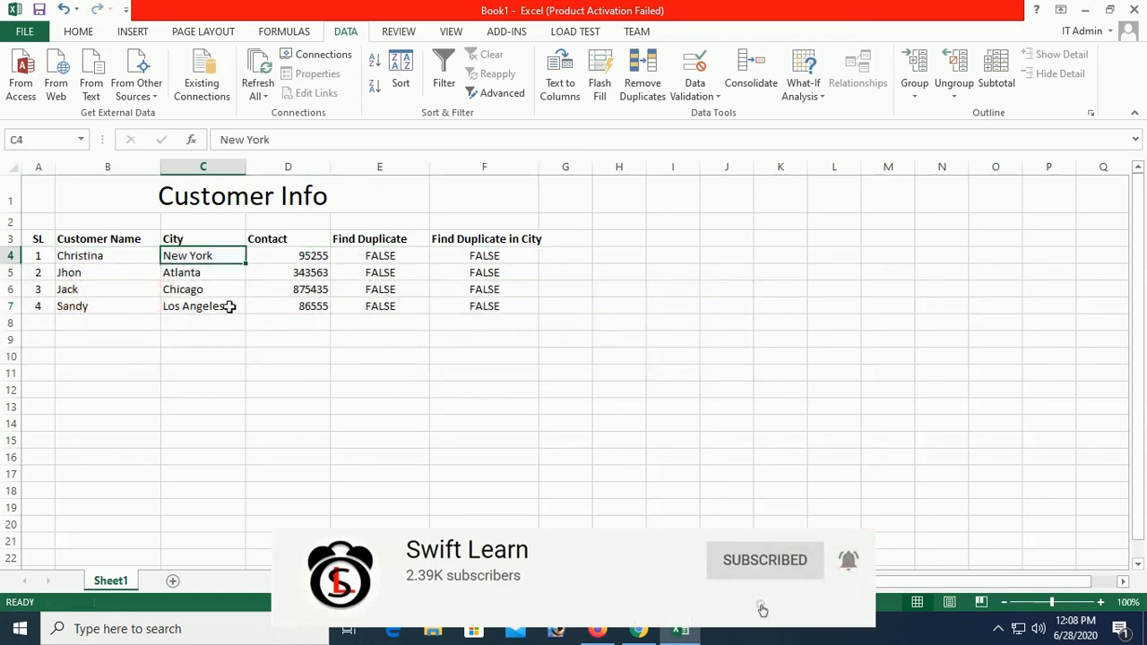